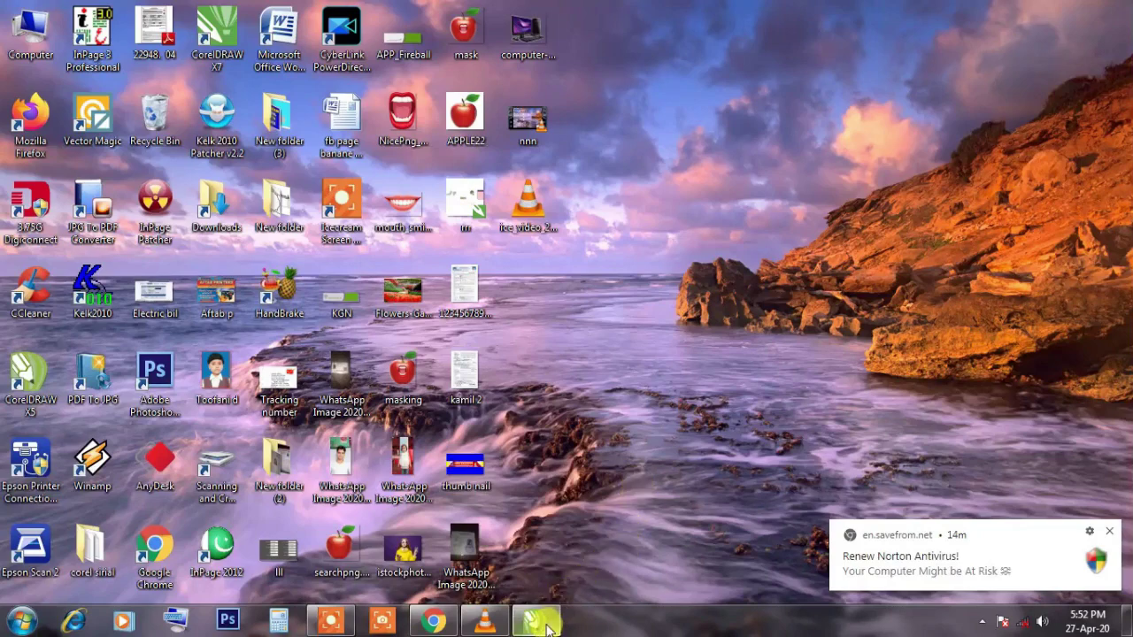
Step: Switch to CorelDRAW and start an artistic text near the page's left edge at a size of 72 pt
{"action": "left_click", "coordinate": [514, 521]}
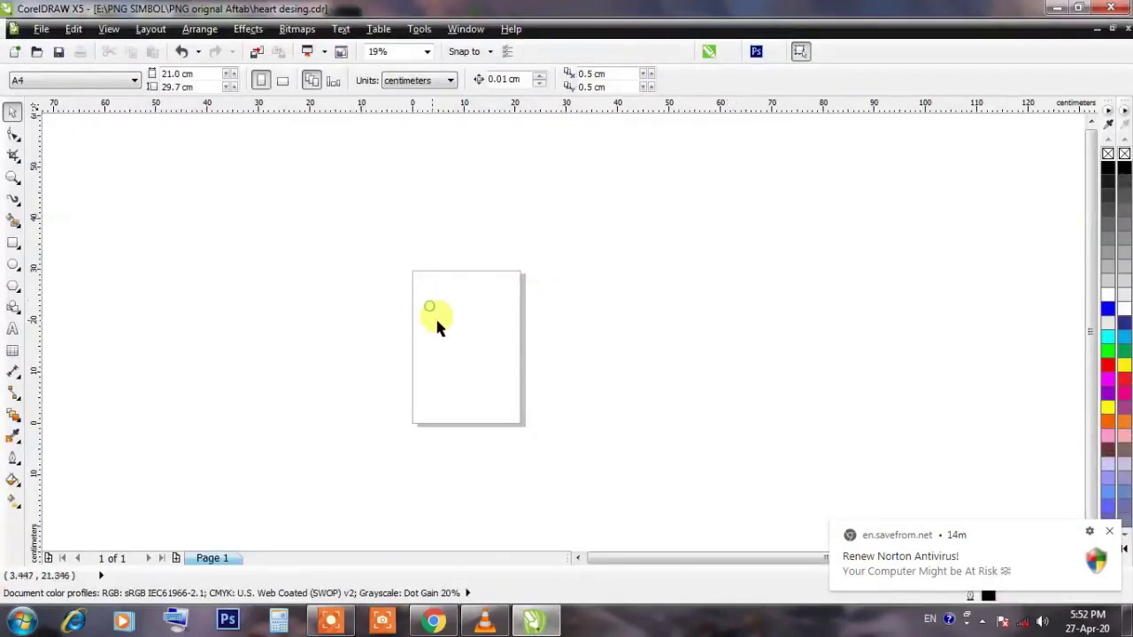
{"action": "scroll", "coordinate": [436, 326], "scroll_direction": "up", "scroll_amount": 2}
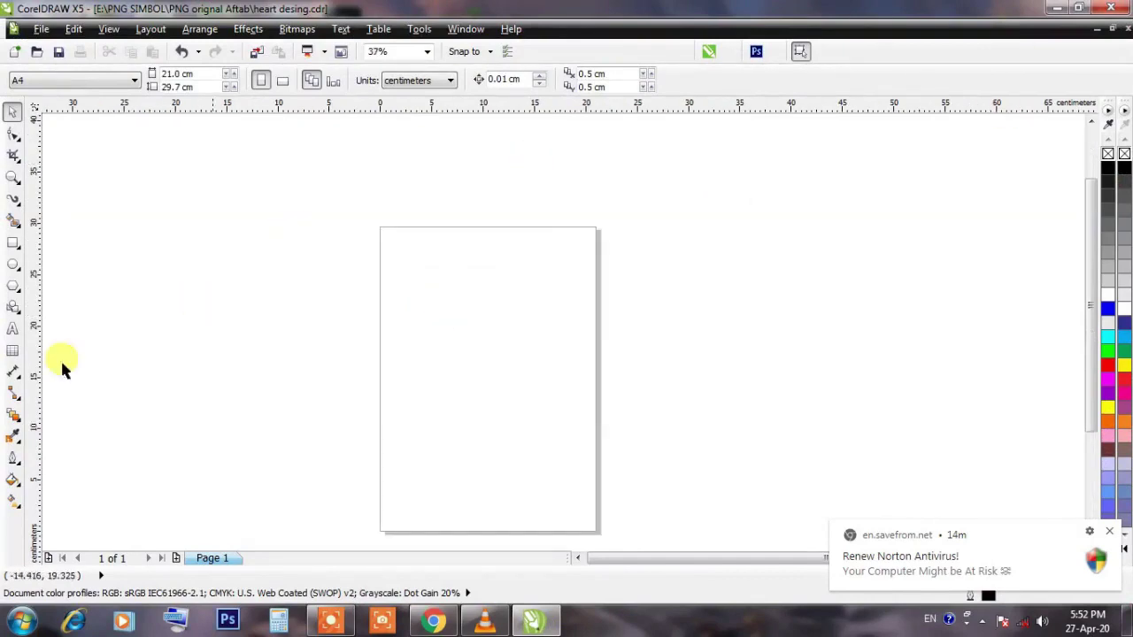
{"action": "left_click", "coordinate": [12, 336]}
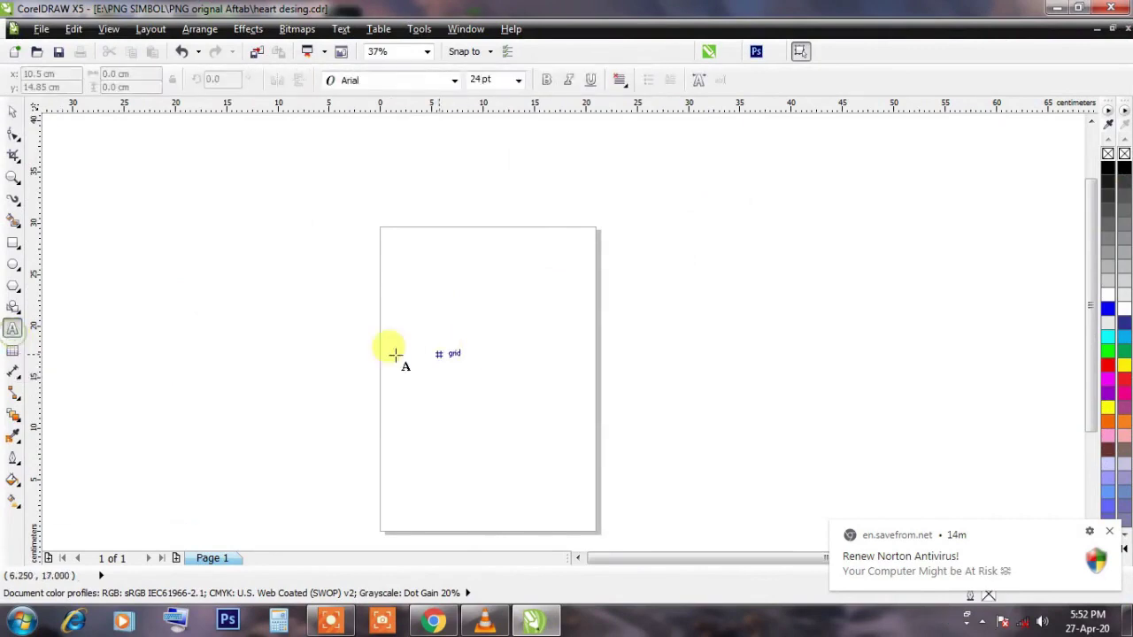
{"action": "left_click", "coordinate": [387, 345]}
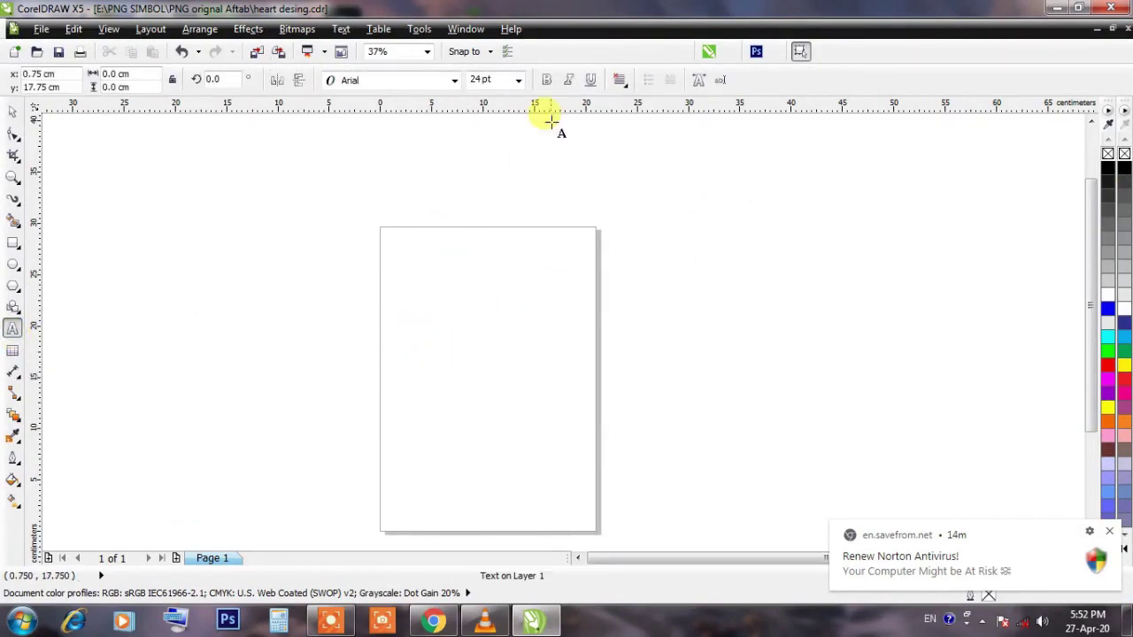
{"action": "left_click", "coordinate": [518, 80]}
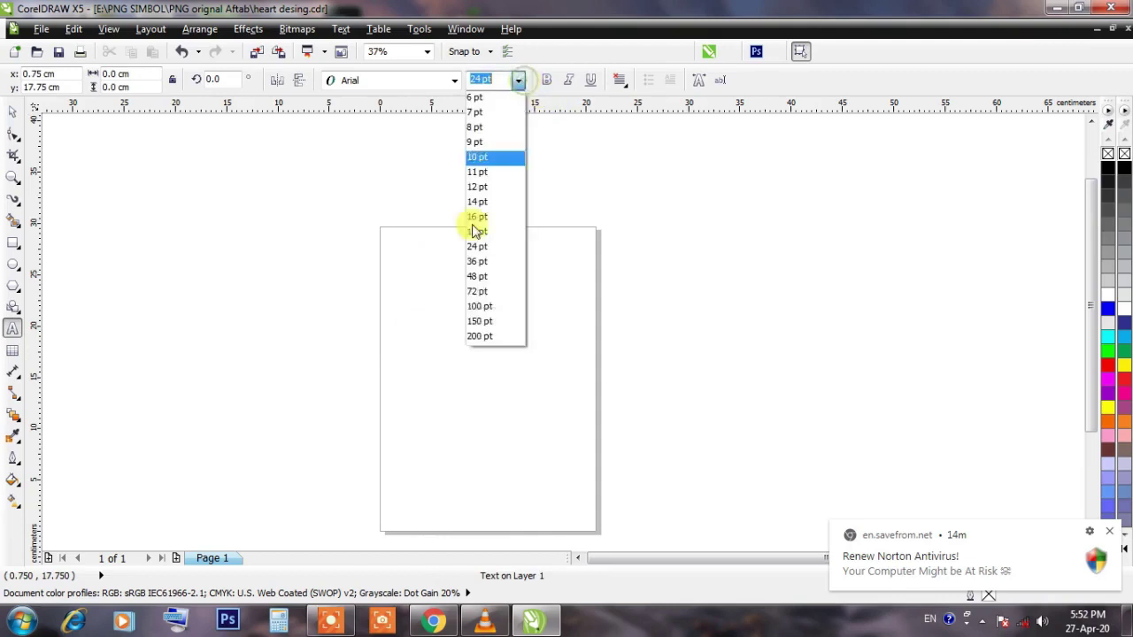
{"action": "left_click", "coordinate": [481, 293]}
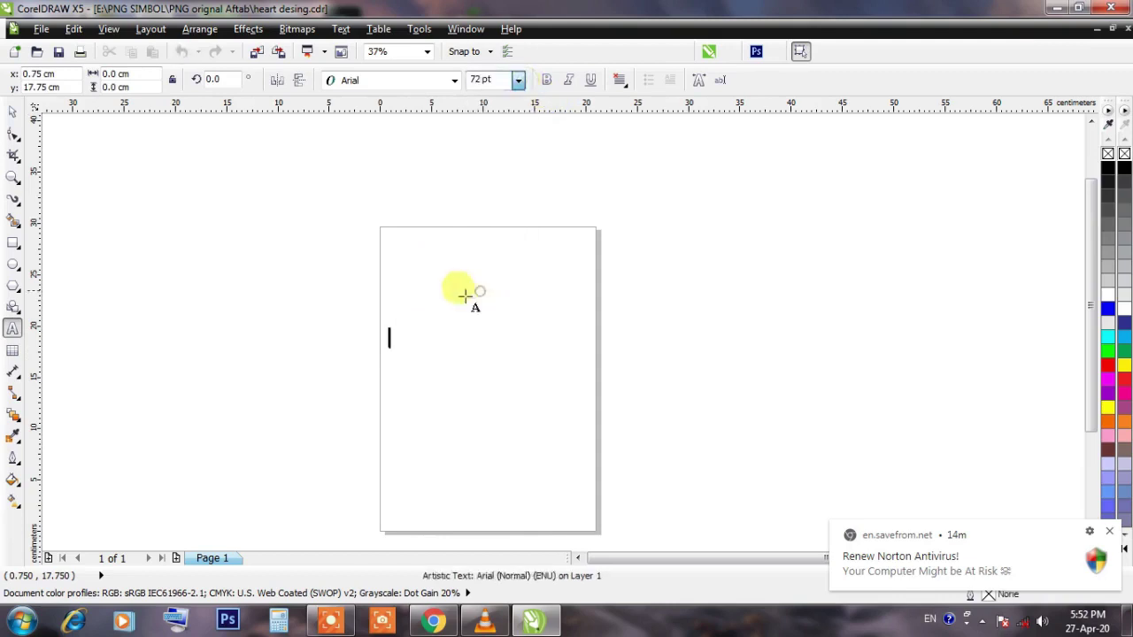
Step: Set the text's font to Kruti Dev 041 and enter two lines of Hindi text, a person's name above a place name
{"action": "left_click", "coordinate": [452, 81]}
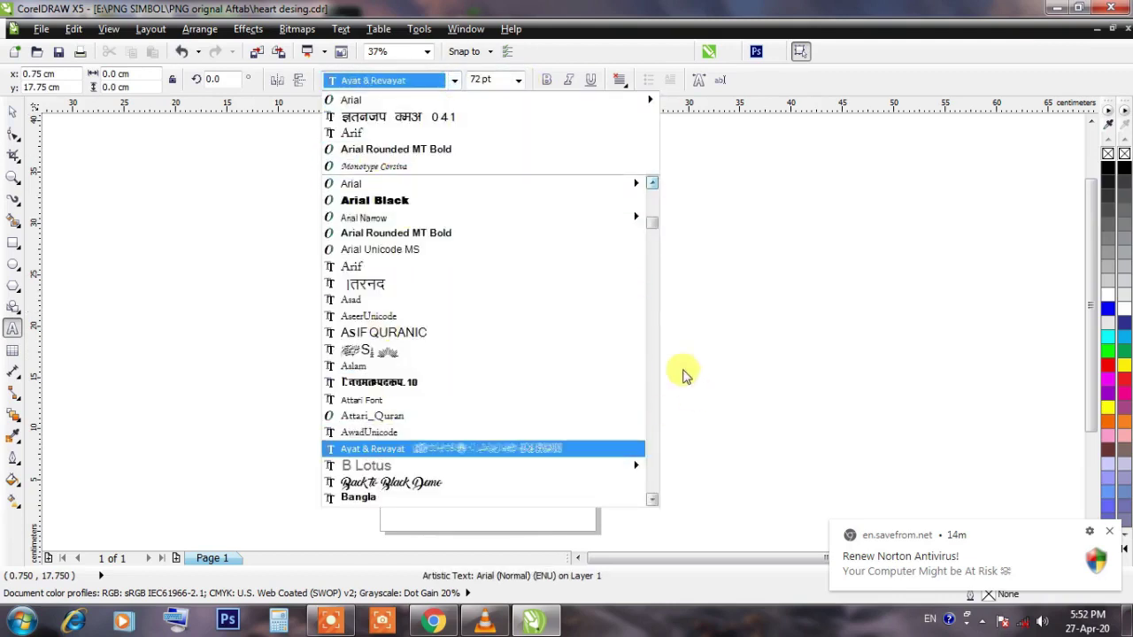
{"action": "left_click_drag", "start_coordinate": [657, 228], "coordinate": [653, 370]}
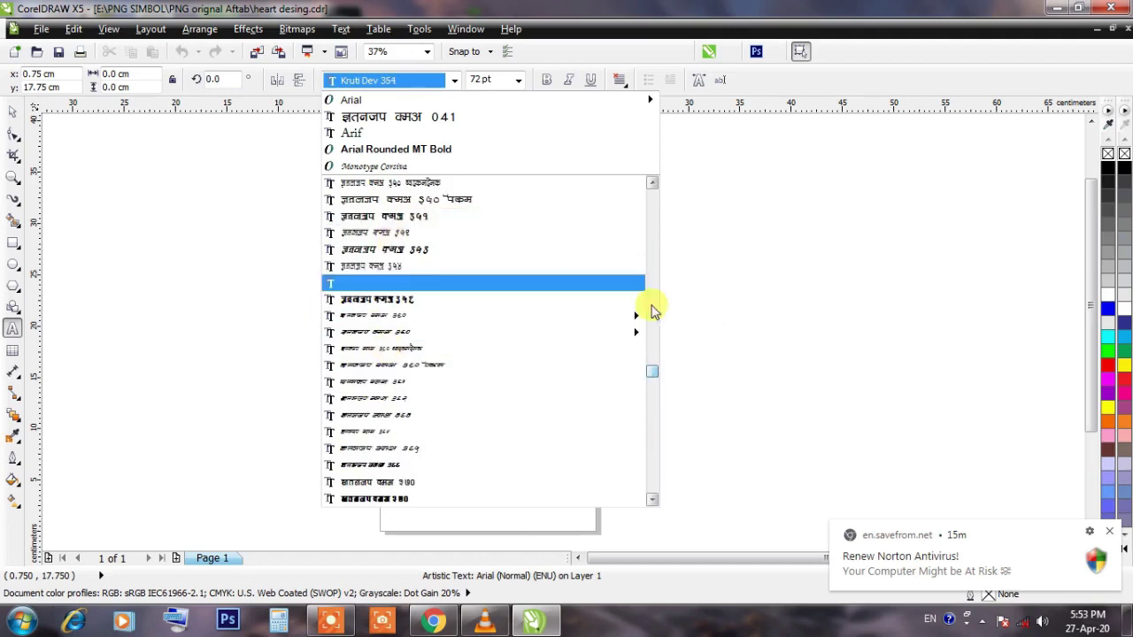
{"action": "left_click_drag", "start_coordinate": [653, 373], "coordinate": [667, 218]}
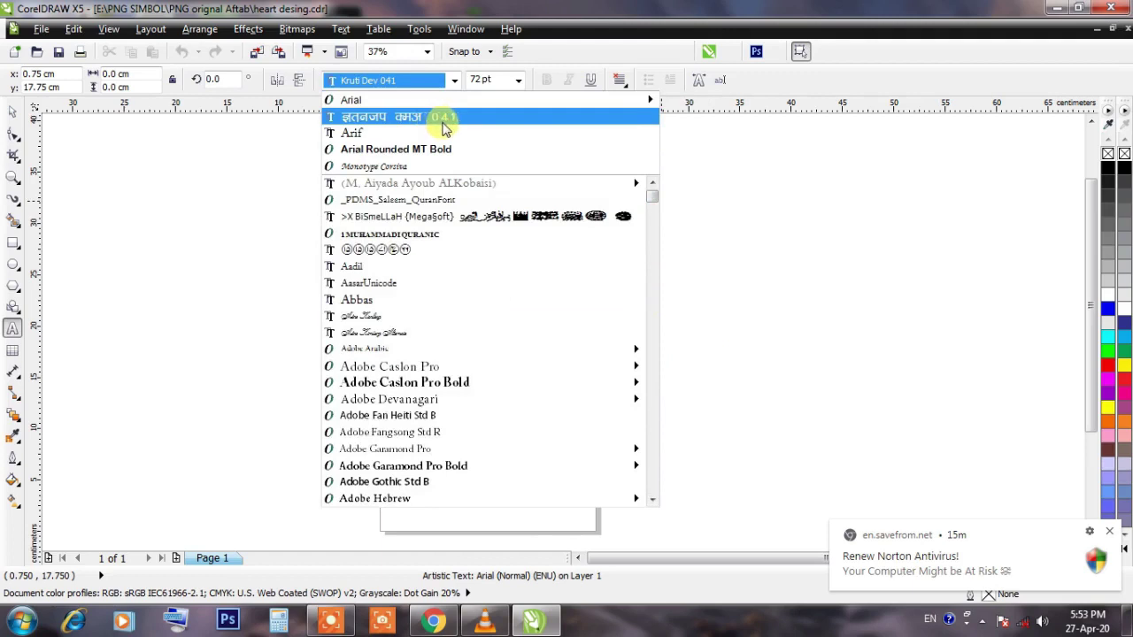
{"action": "left_click", "coordinate": [442, 124]}
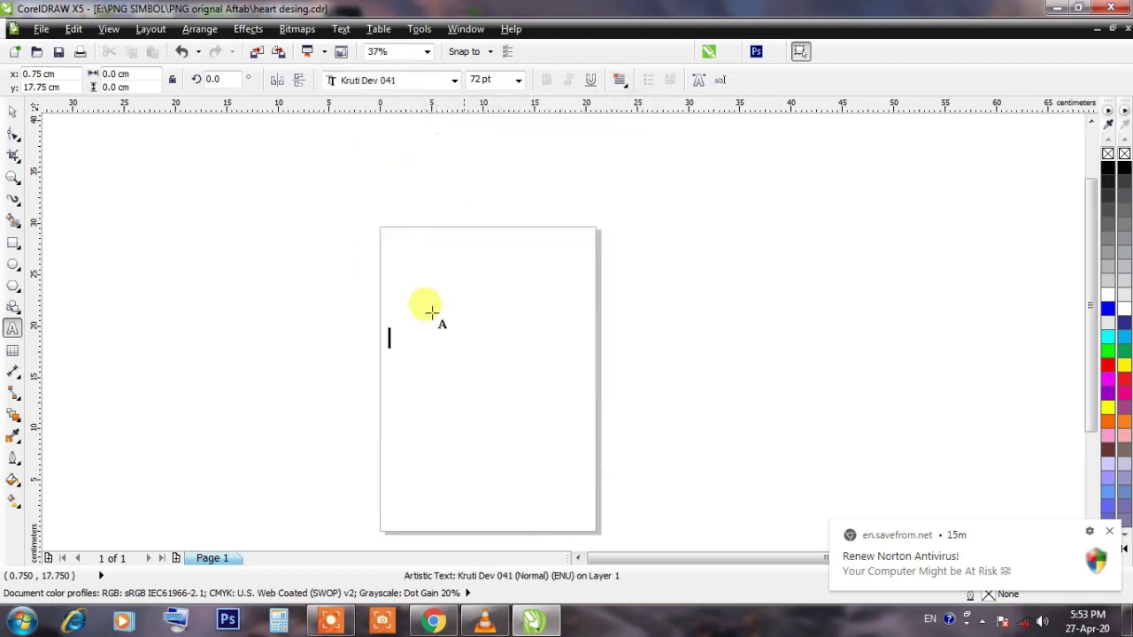
{"action": "scroll", "coordinate": [403, 345], "scroll_direction": "up", "scroll_amount": 1}
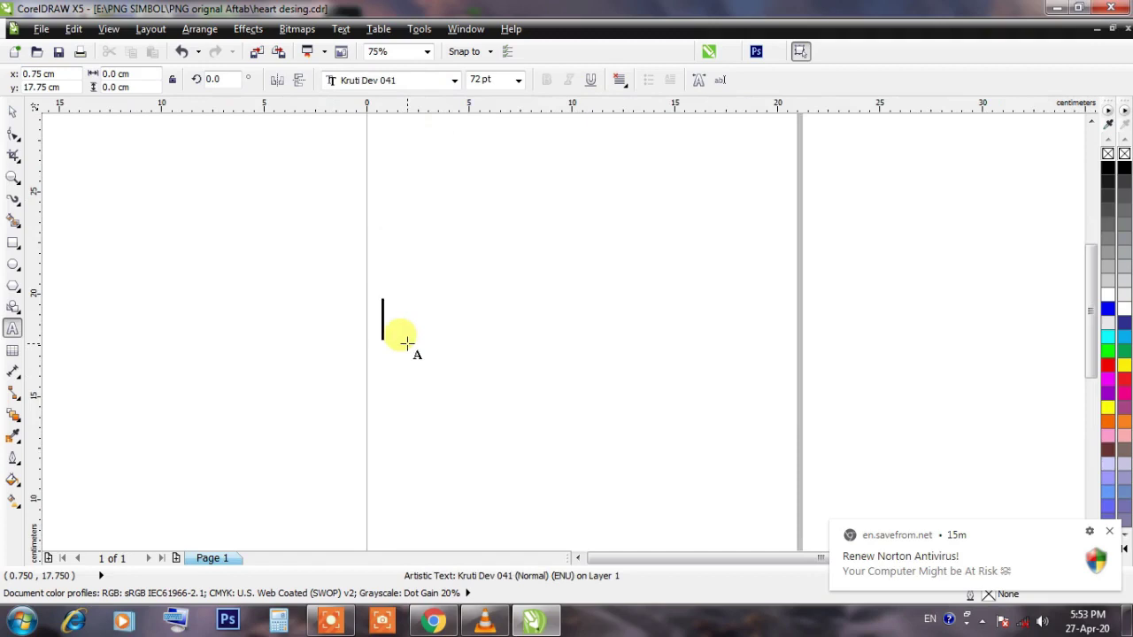
{"action": "key", "text": "ctrl+v"}
{"action": "key", "text": "Escape"}
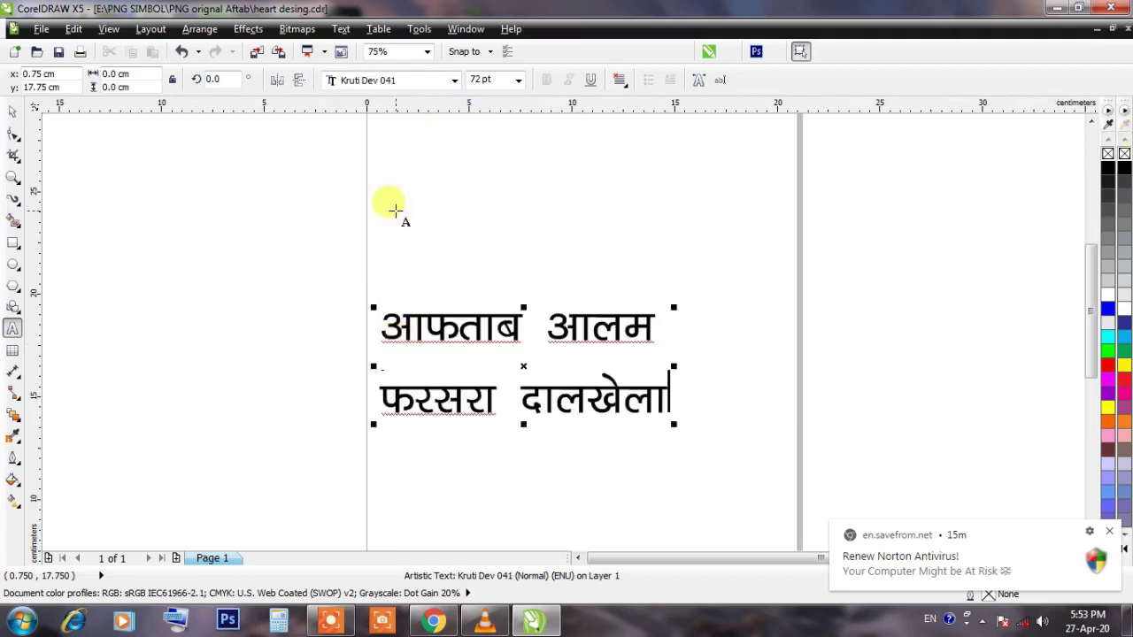
Step: Move the Hindi text to the page's upper right and break it apart into two separate lines
{"action": "left_click", "coordinate": [12, 118]}
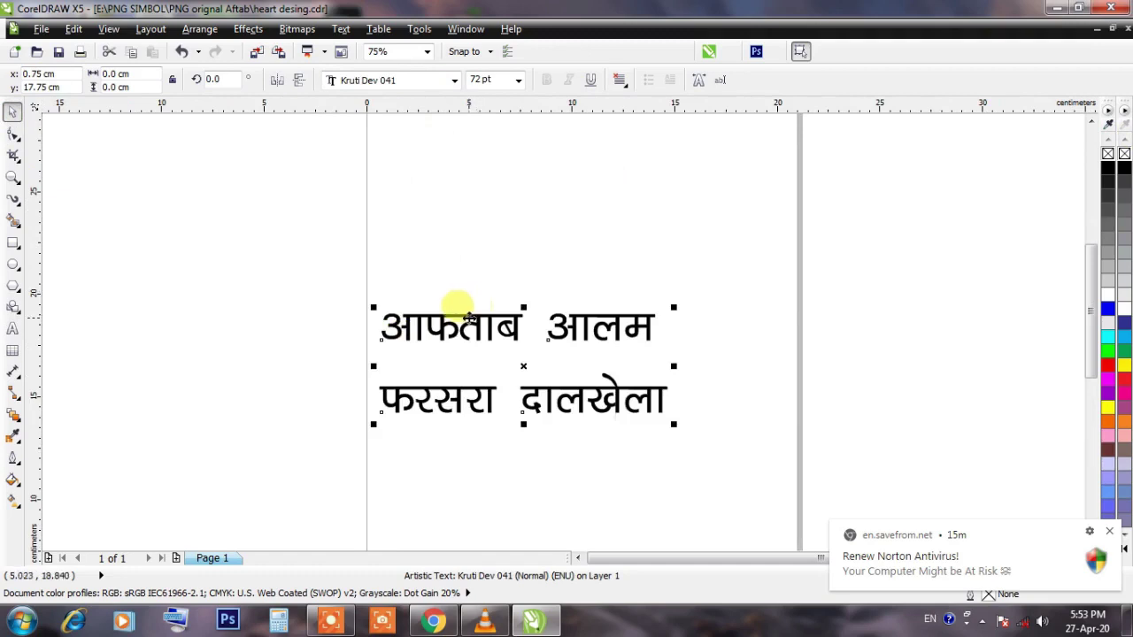
{"action": "left_click_drag", "start_coordinate": [469, 317], "coordinate": [679, 195]}
{"action": "left_click", "coordinate": [658, 187]}
{"action": "left_click", "coordinate": [703, 159]}
{"action": "scroll", "coordinate": [802, 235], "scroll_direction": "down", "scroll_amount": 1}
{"action": "scroll", "coordinate": [782, 223], "scroll_direction": "up", "scroll_amount": 1}
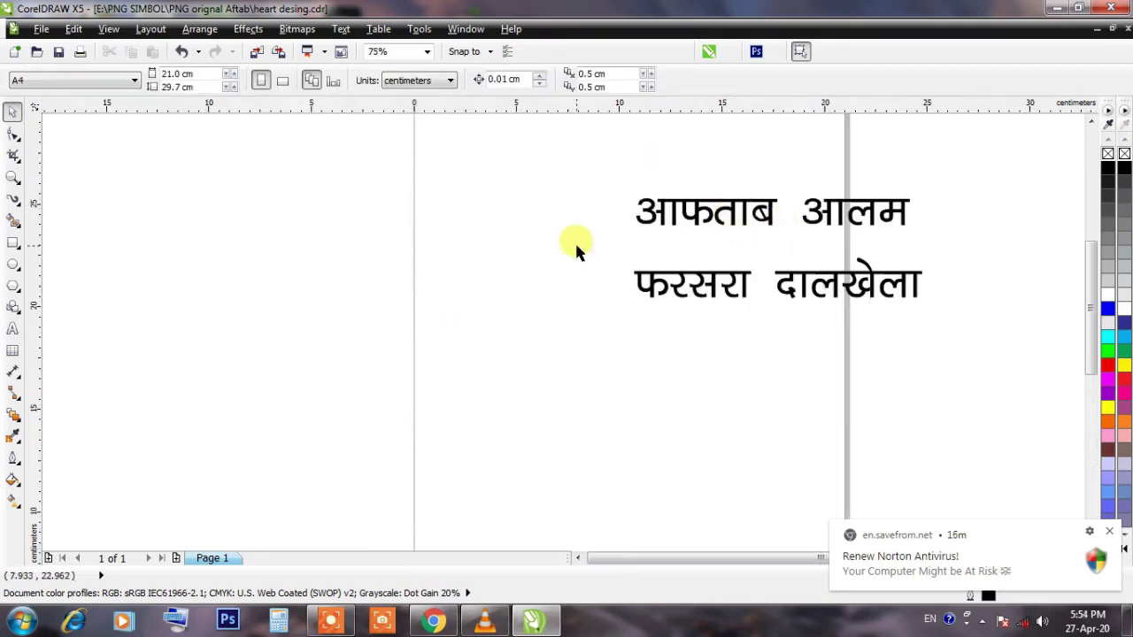
Step: Draw a circle about 12.25 cm across over the page's left edge and scale it down to about 11 cm
{"action": "left_click", "coordinate": [13, 264]}
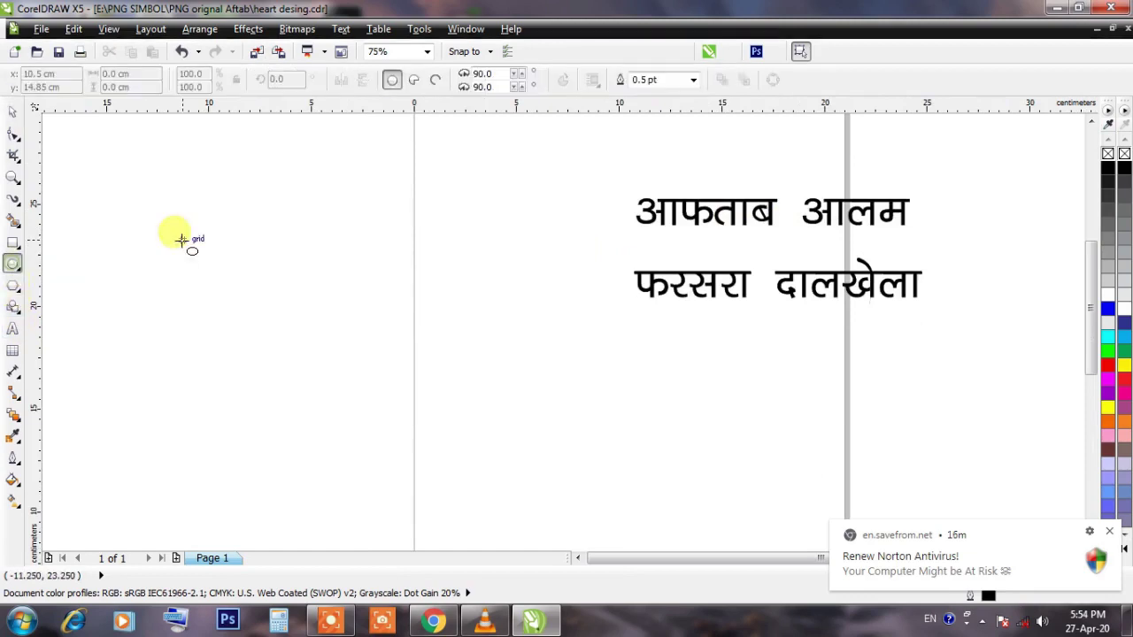
{"action": "left_click_drag", "start_coordinate": [182, 239], "coordinate": [433, 463]}
{"action": "left_click", "coordinate": [12, 113]}
{"action": "left_click_drag", "start_coordinate": [319, 318], "coordinate": [317, 253]}
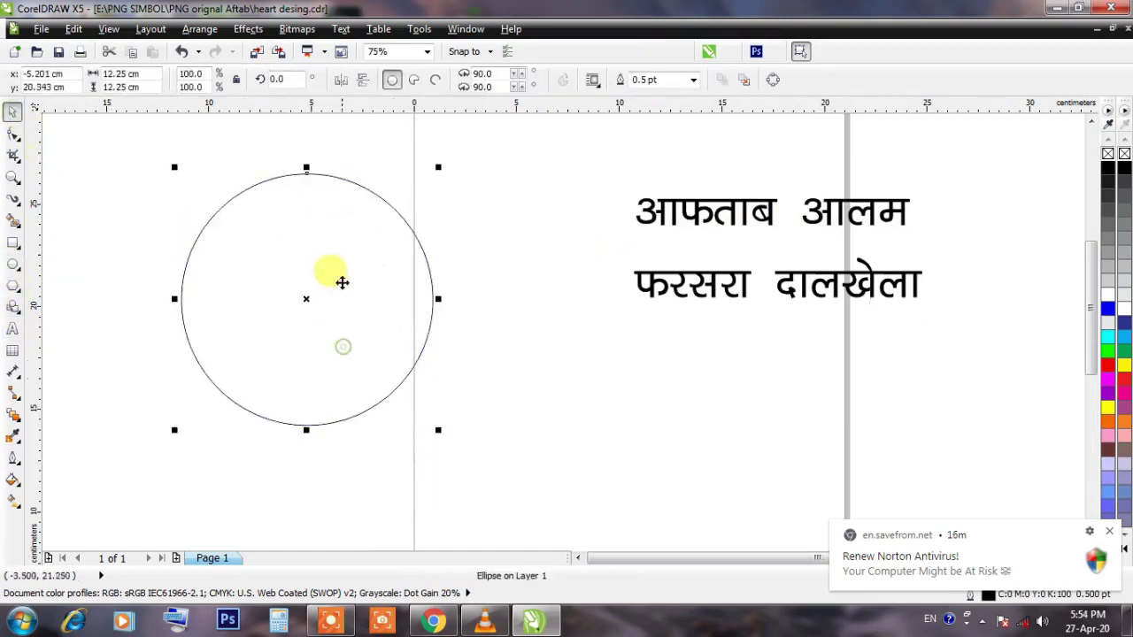
{"action": "left_click_drag", "start_coordinate": [440, 169], "coordinate": [410, 190]}
{"action": "left_click_drag", "start_coordinate": [359, 251], "coordinate": [380, 266]}
Step: Place a copy of the name line just above the circle
{"action": "left_click", "coordinate": [716, 202]}
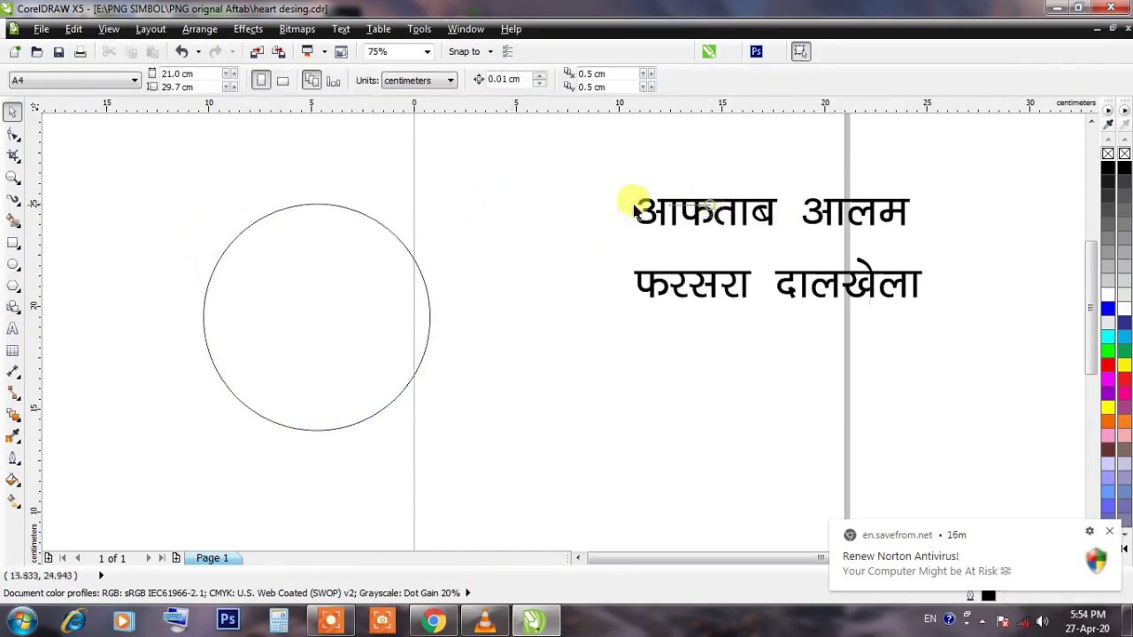
{"action": "left_click_drag", "start_coordinate": [637, 214], "coordinate": [211, 170]}
{"action": "right_click", "coordinate": [211, 170]}
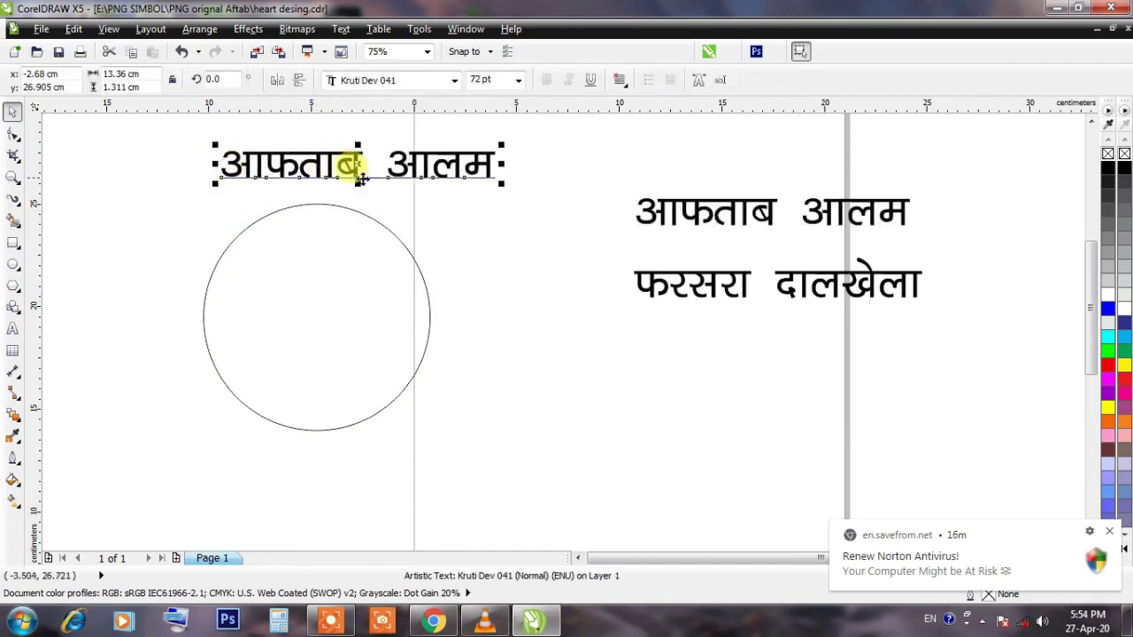
Step: Fit the copied name line to the circle's path and examine how its letters follow the curve
{"action": "left_click", "coordinate": [317, 233], "text": "shift"}
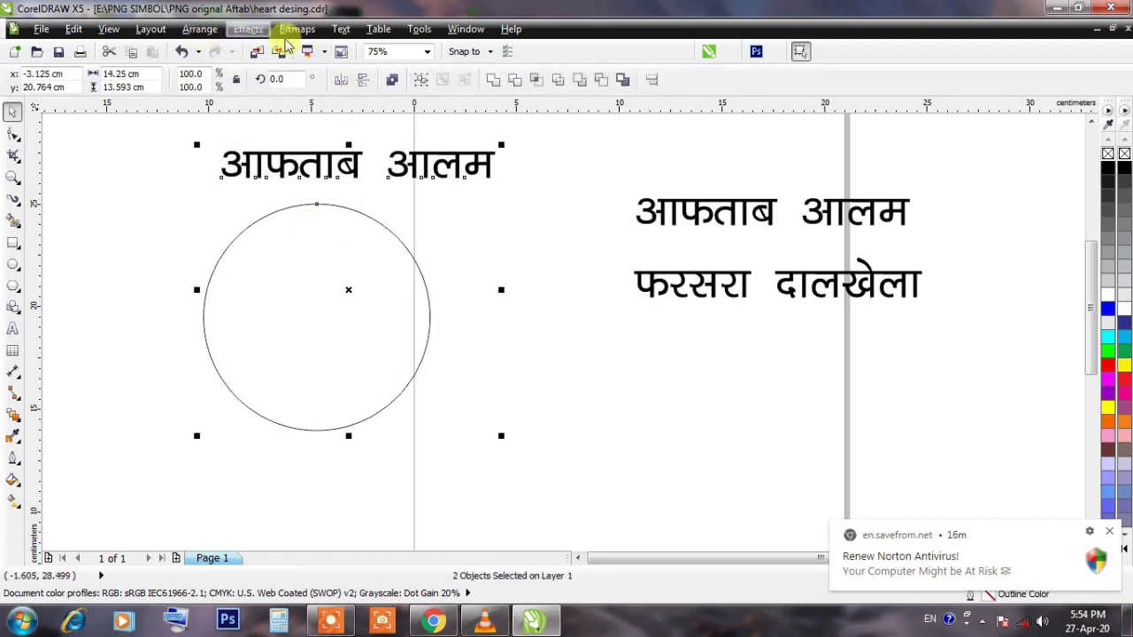
{"action": "left_click", "coordinate": [341, 29]}
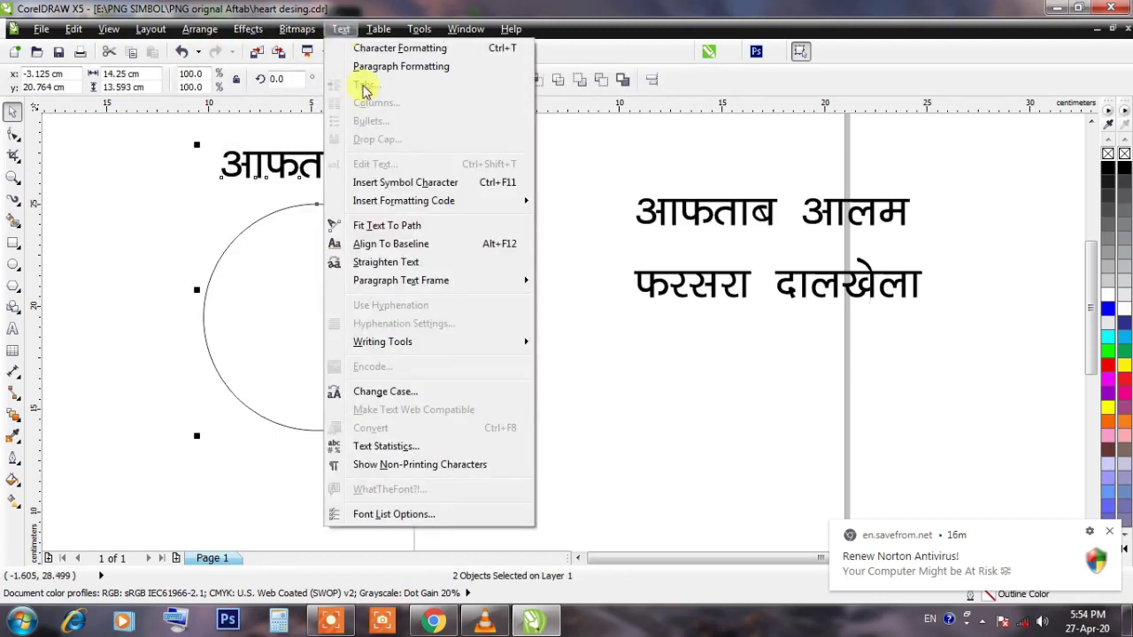
{"action": "left_click", "coordinate": [370, 226]}
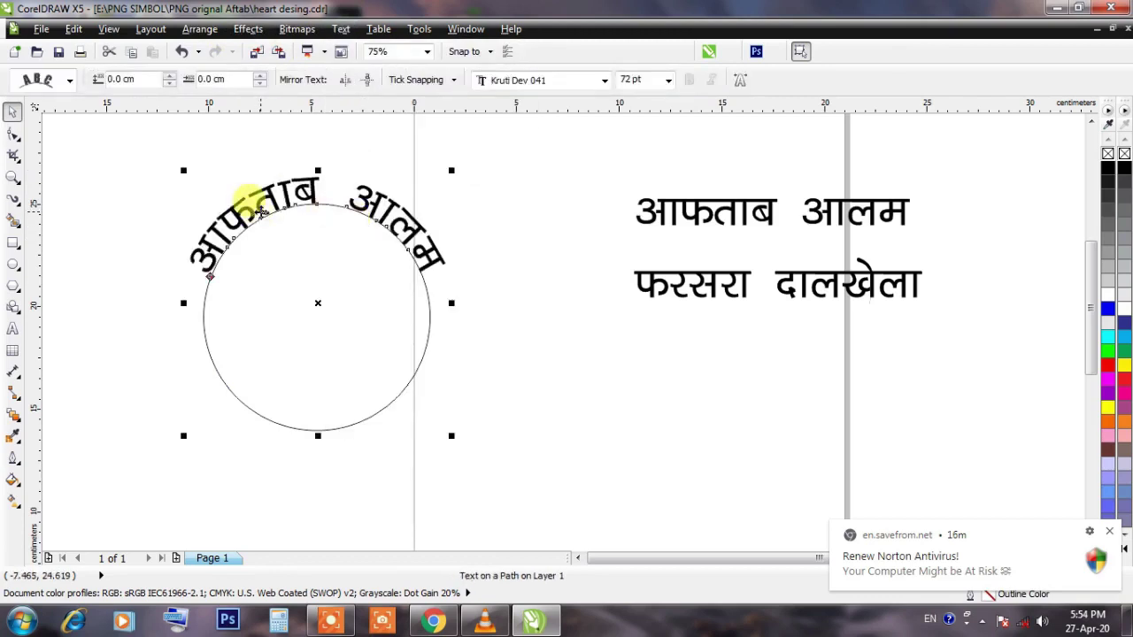
{"action": "scroll", "coordinate": [228, 198], "scroll_direction": "up", "scroll_amount": 2}
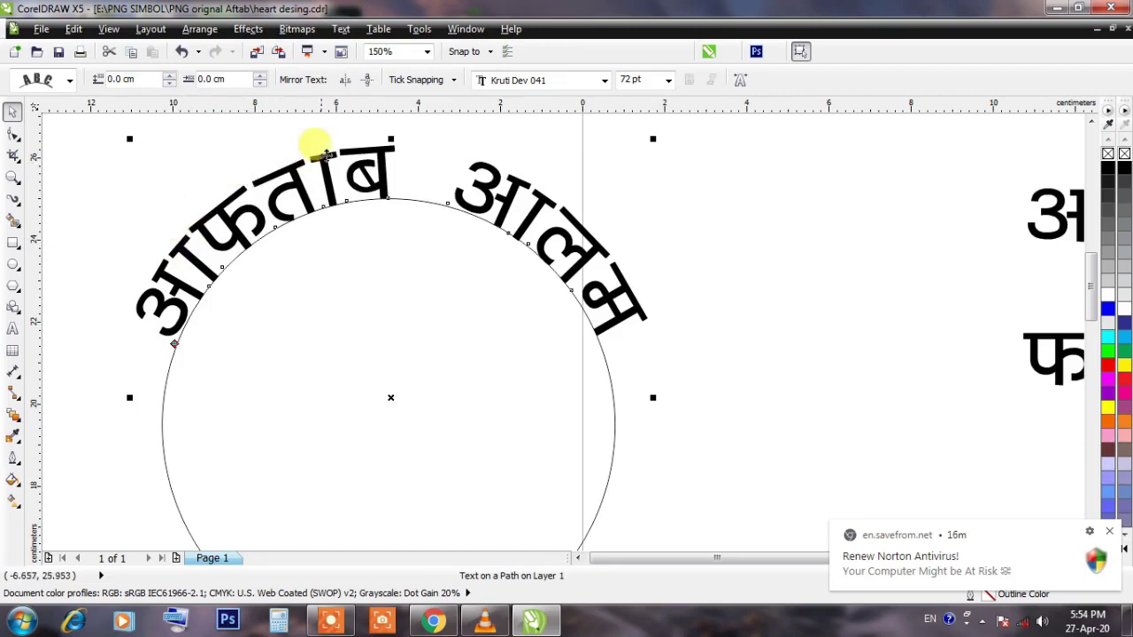
{"action": "scroll", "coordinate": [390, 205], "scroll_direction": "down", "scroll_amount": 2}
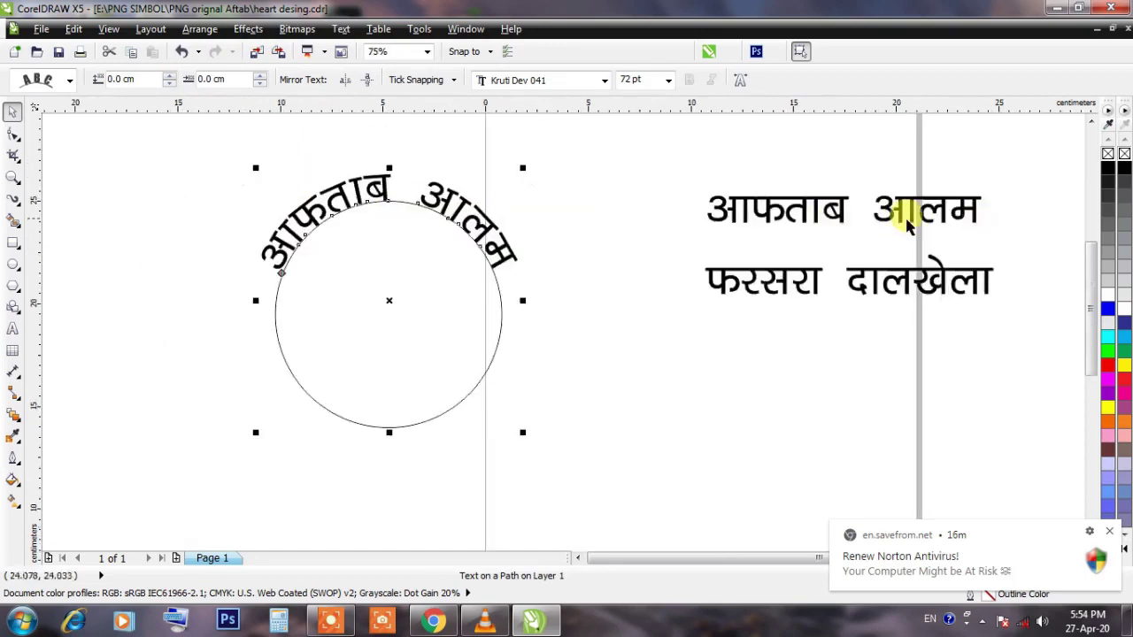
{"action": "scroll", "coordinate": [347, 209], "scroll_direction": "up", "scroll_amount": 2}
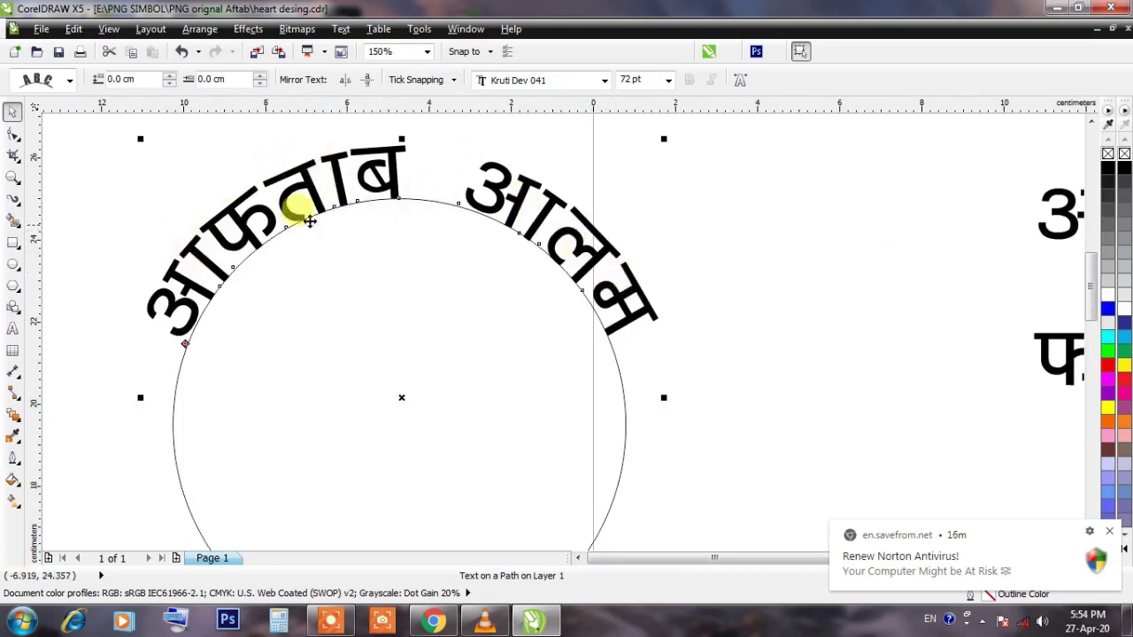
{"action": "scroll", "coordinate": [310, 217], "scroll_direction": "down", "scroll_amount": 2}
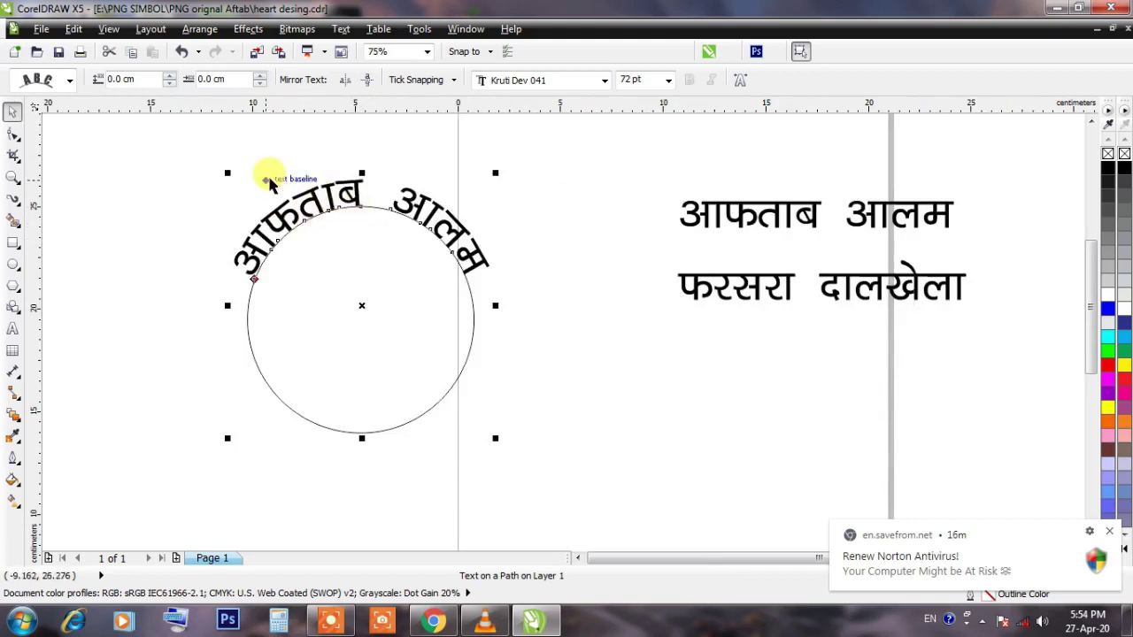
Step: Undo fitting the name to the circle and delete the copied name line
{"action": "left_click", "coordinate": [270, 180]}
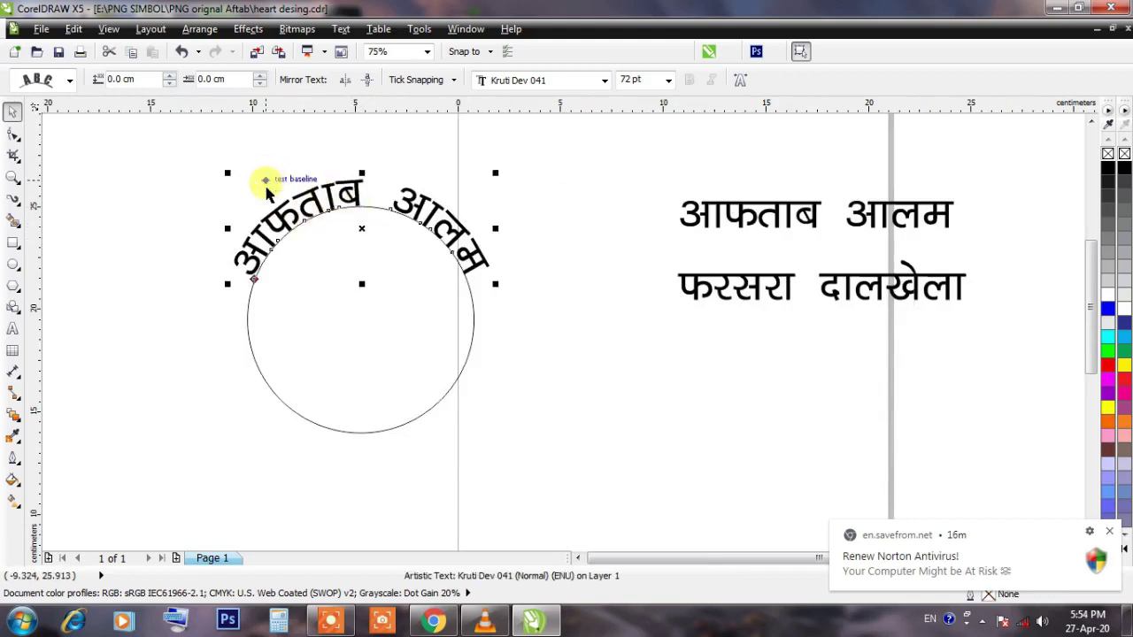
{"action": "key", "text": "ctrl+z"}
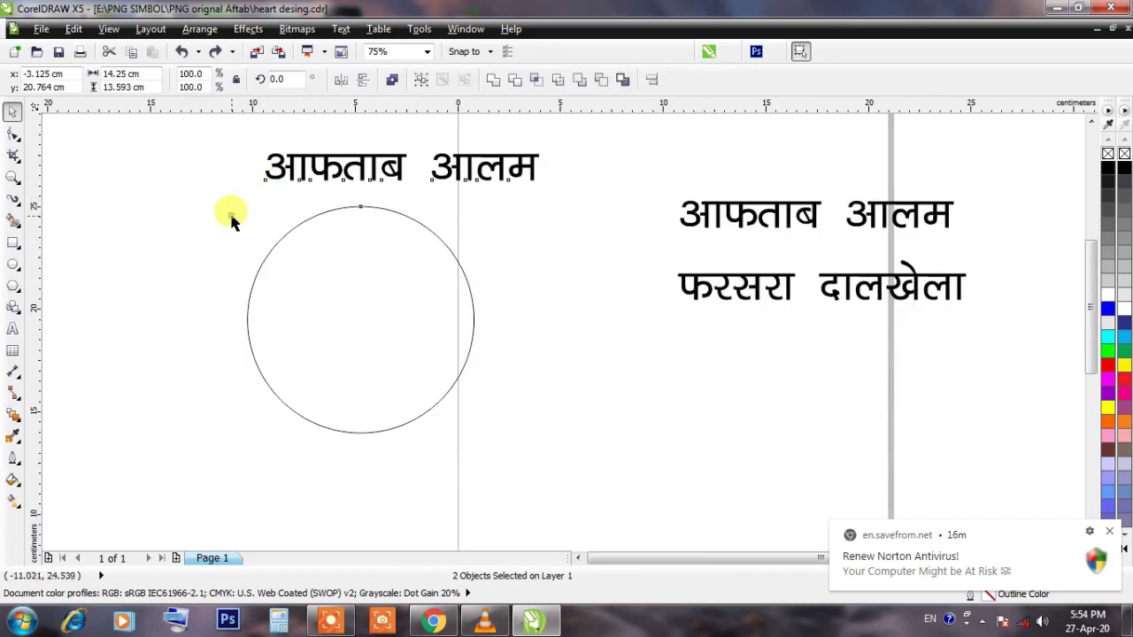
{"action": "left_click", "coordinate": [228, 220]}
{"action": "left_click", "coordinate": [322, 169]}
{"action": "key", "text": "Delete"}
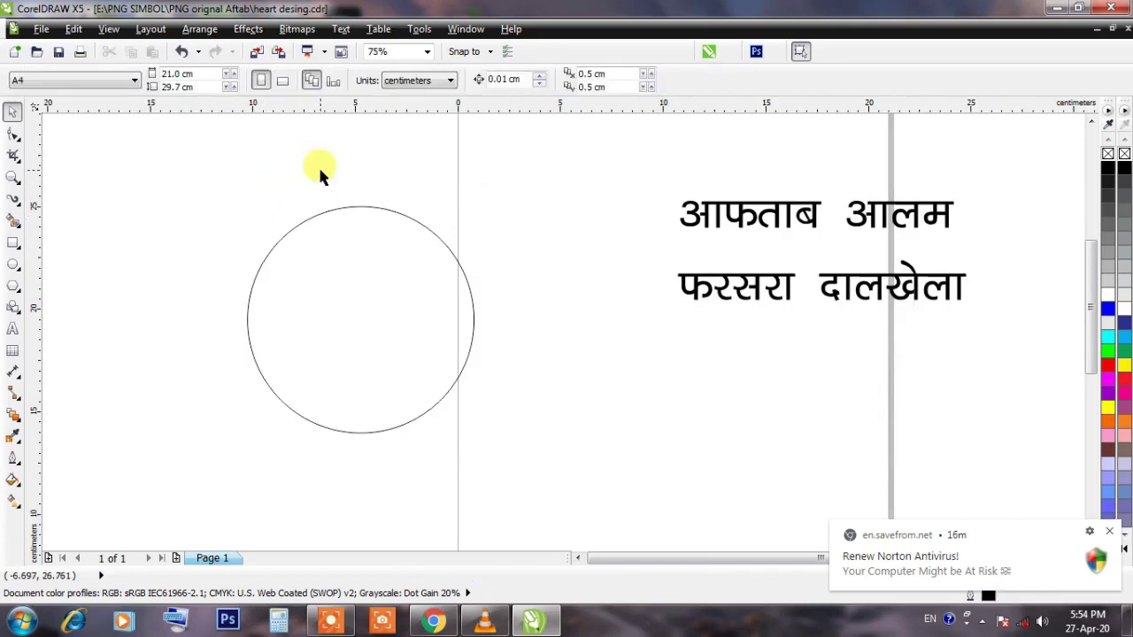
Step: Move the circle farther left off the page and place a copy of both text lines to the lower right of the originals
{"action": "left_click_drag", "start_coordinate": [308, 219], "coordinate": [246, 211]}
{"action": "left_click_drag", "start_coordinate": [620, 169], "coordinate": [1024, 346]}
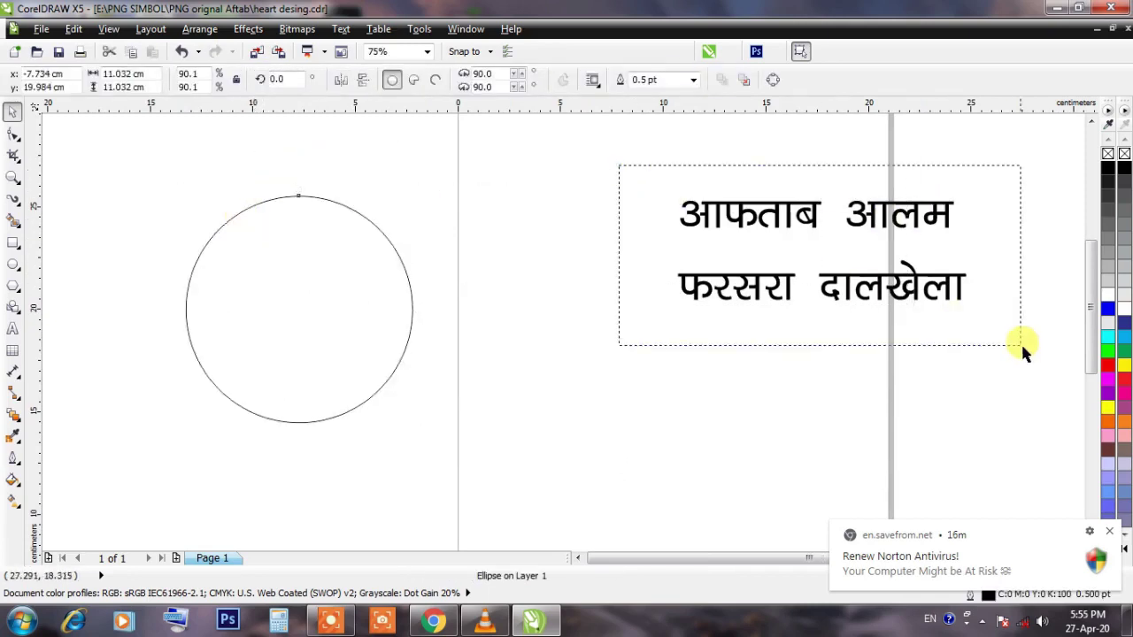
{"action": "scroll", "coordinate": [719, 205], "scroll_direction": "down", "scroll_amount": 2}
{"action": "left_click_drag", "start_coordinate": [720, 202], "coordinate": [885, 309]}
{"action": "left_click", "coordinate": [899, 251]}
{"action": "left_click_drag", "start_coordinate": [643, 172], "coordinate": [885, 285]}
{"action": "scroll", "coordinate": [743, 208], "scroll_direction": "up", "scroll_amount": 2}
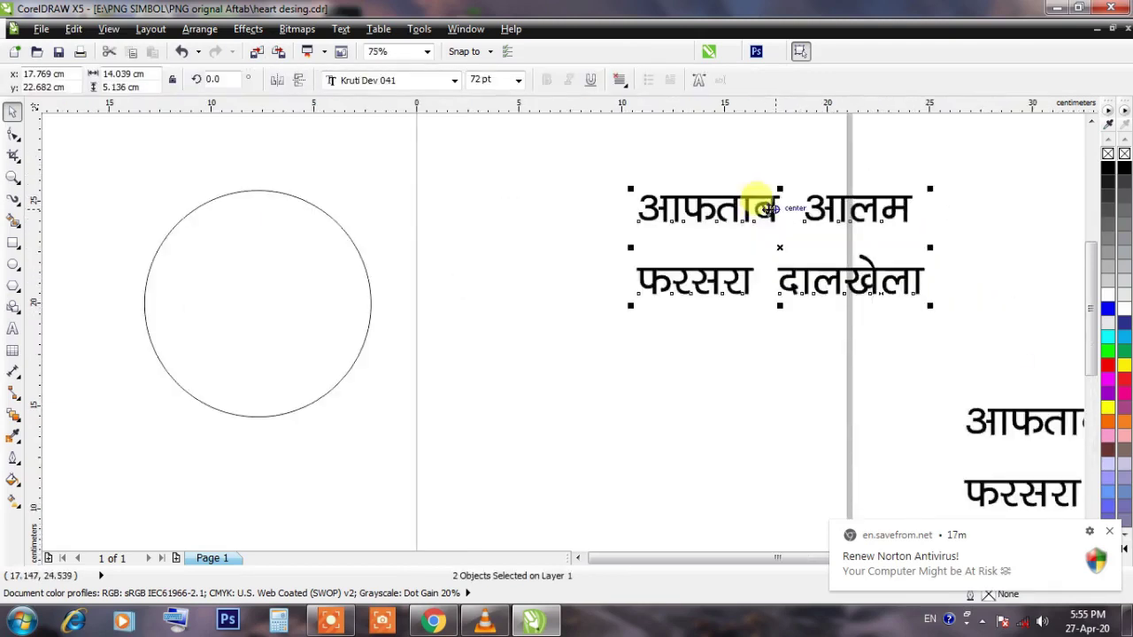
Step: Try converting both original text lines to curves, checking the name line as a curve object
{"action": "right_click", "coordinate": [770, 209]}
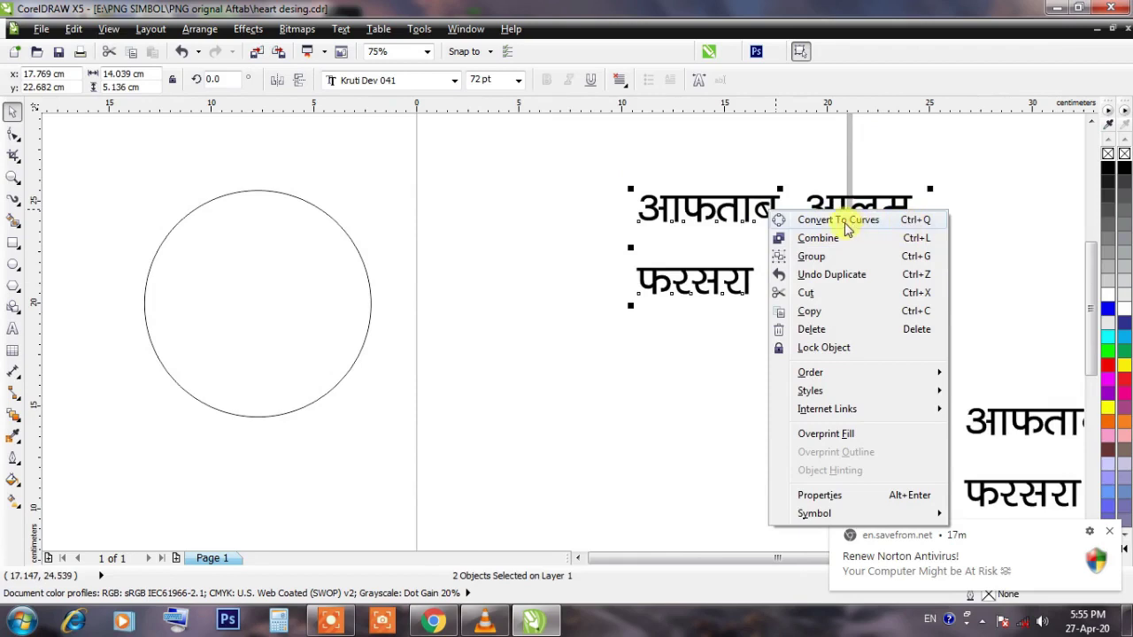
{"action": "left_click", "coordinate": [808, 168]}
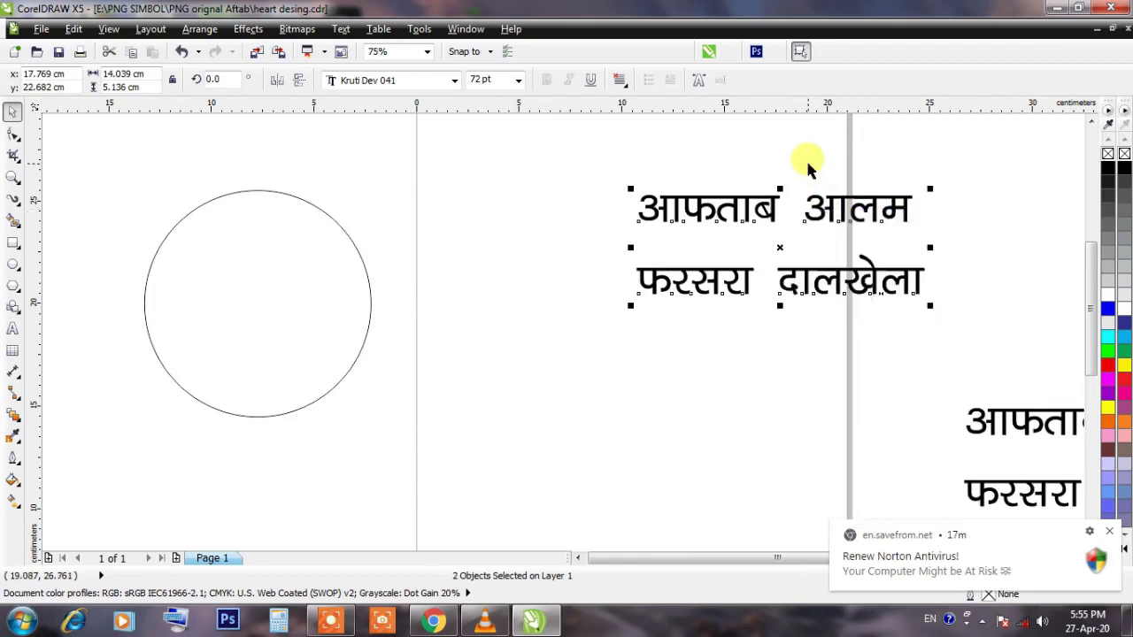
{"action": "key", "text": "ctrl+q"}
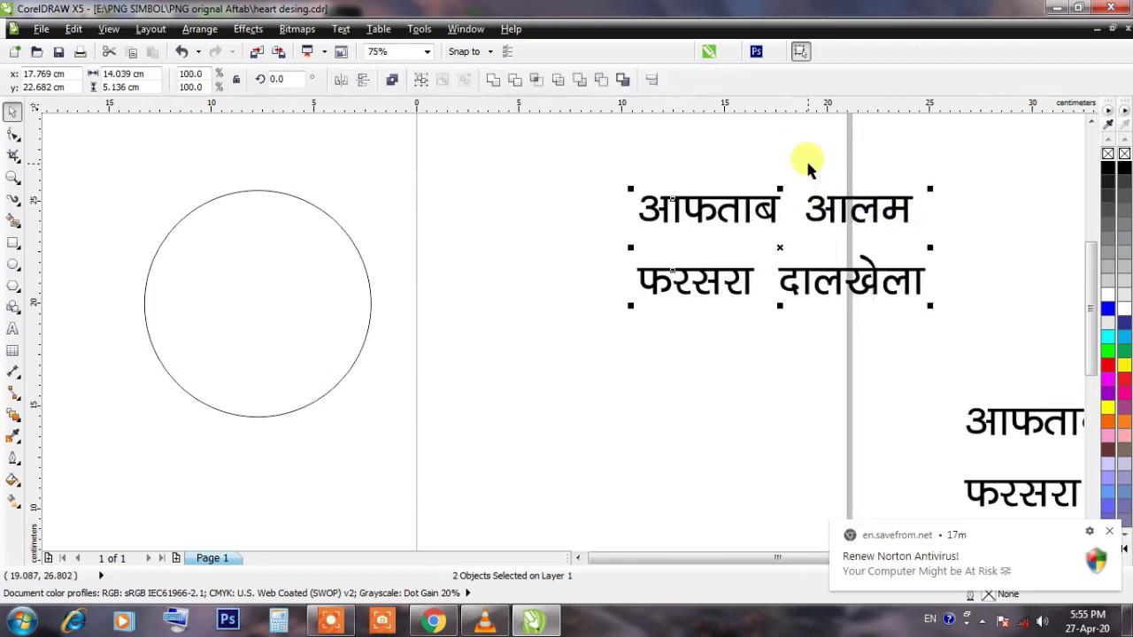
{"action": "left_click", "coordinate": [806, 160]}
{"action": "left_click", "coordinate": [756, 220]}
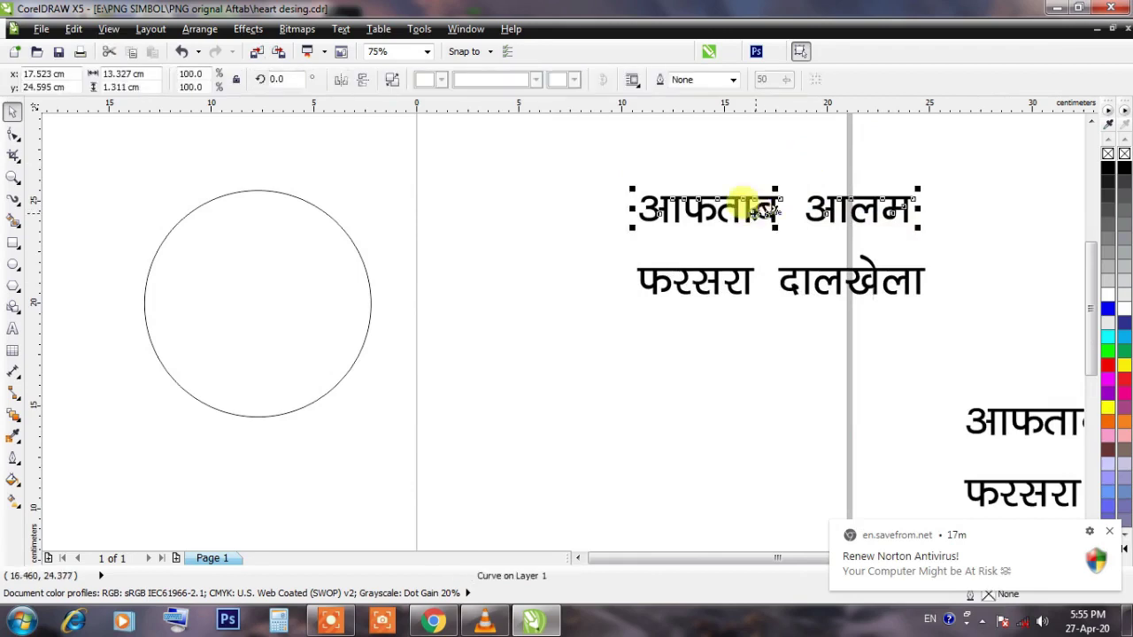
{"action": "left_click", "coordinate": [483, 168]}
{"action": "left_click_drag", "start_coordinate": [484, 173], "coordinate": [1021, 333]}
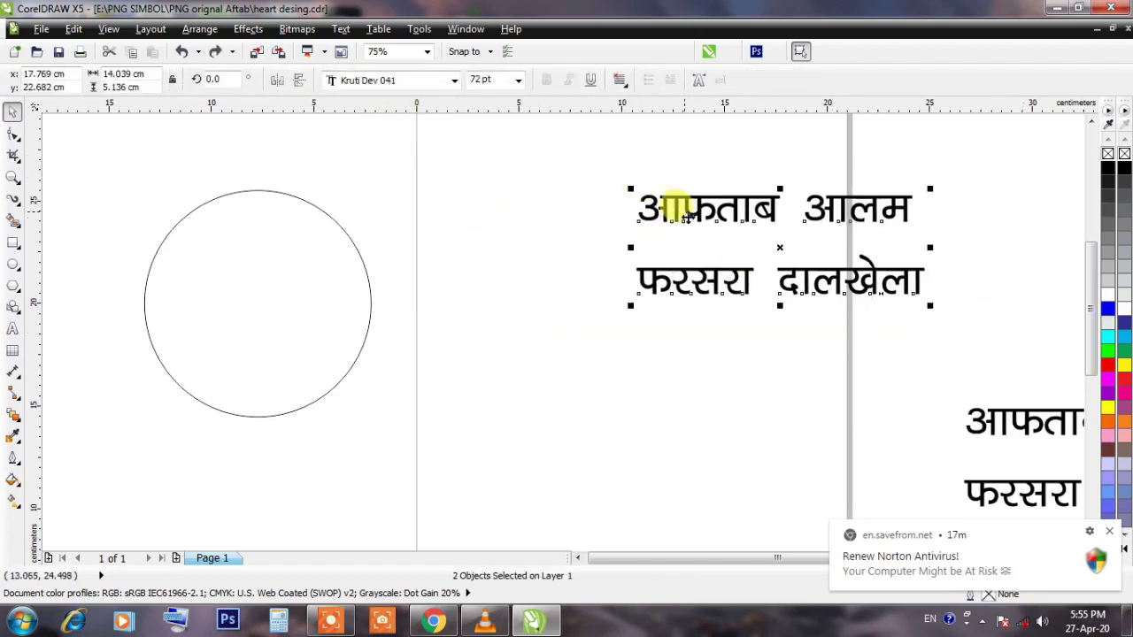
Step: Convert both original text lines to curves and shift the circle slightly to the right
{"action": "left_click", "coordinate": [453, 80]}
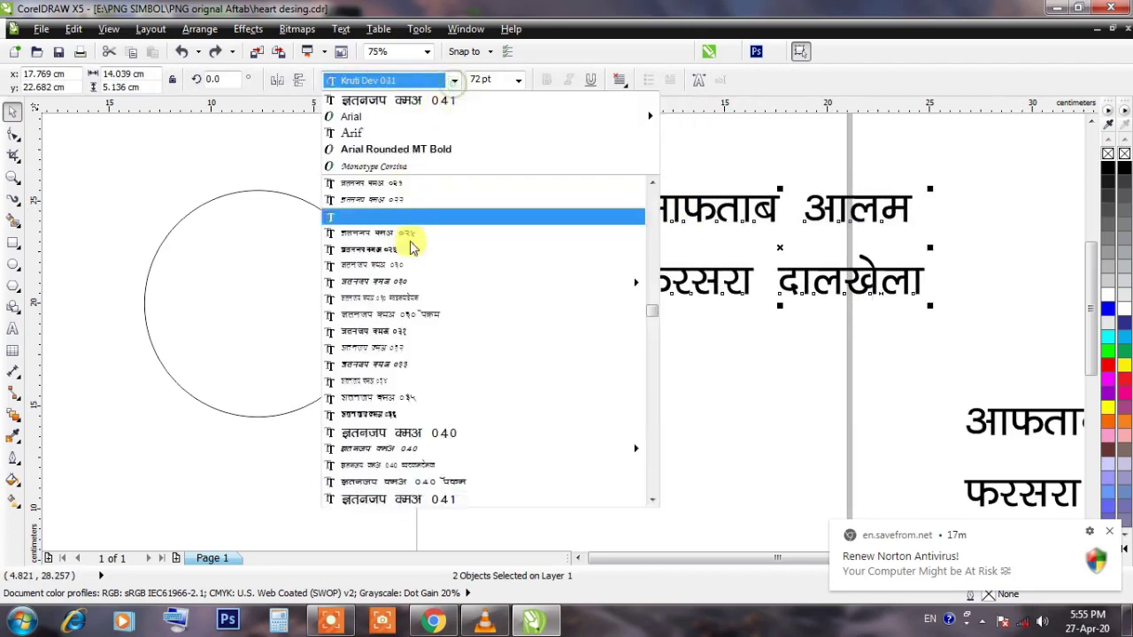
{"action": "left_click", "coordinate": [721, 148]}
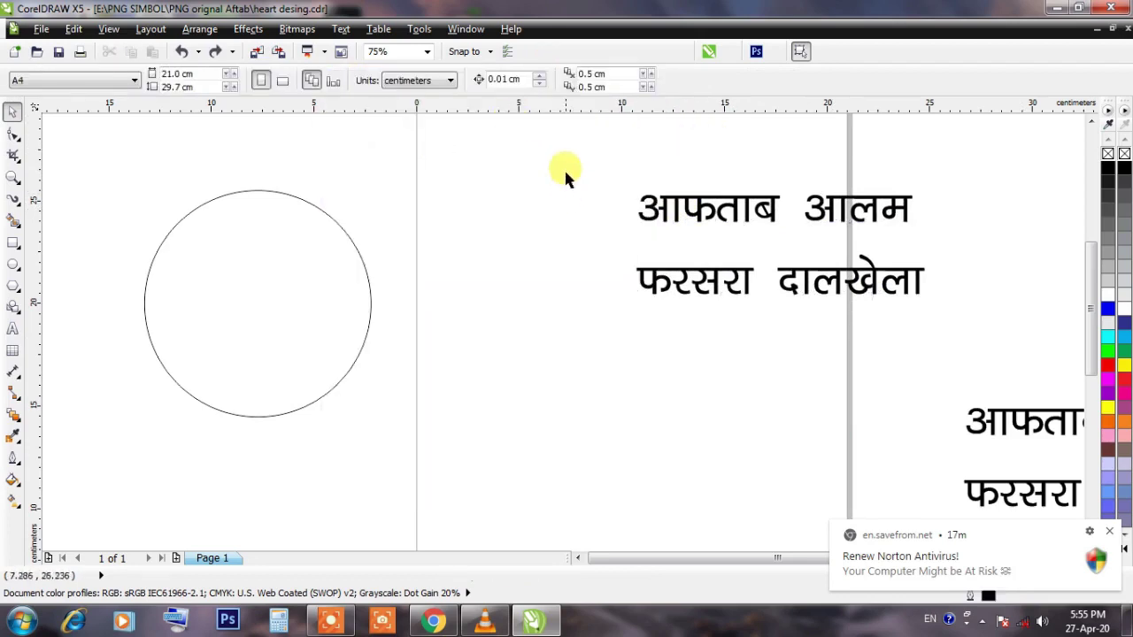
{"action": "left_click_drag", "start_coordinate": [566, 171], "coordinate": [964, 308]}
{"action": "key", "text": "ctrl+q"}
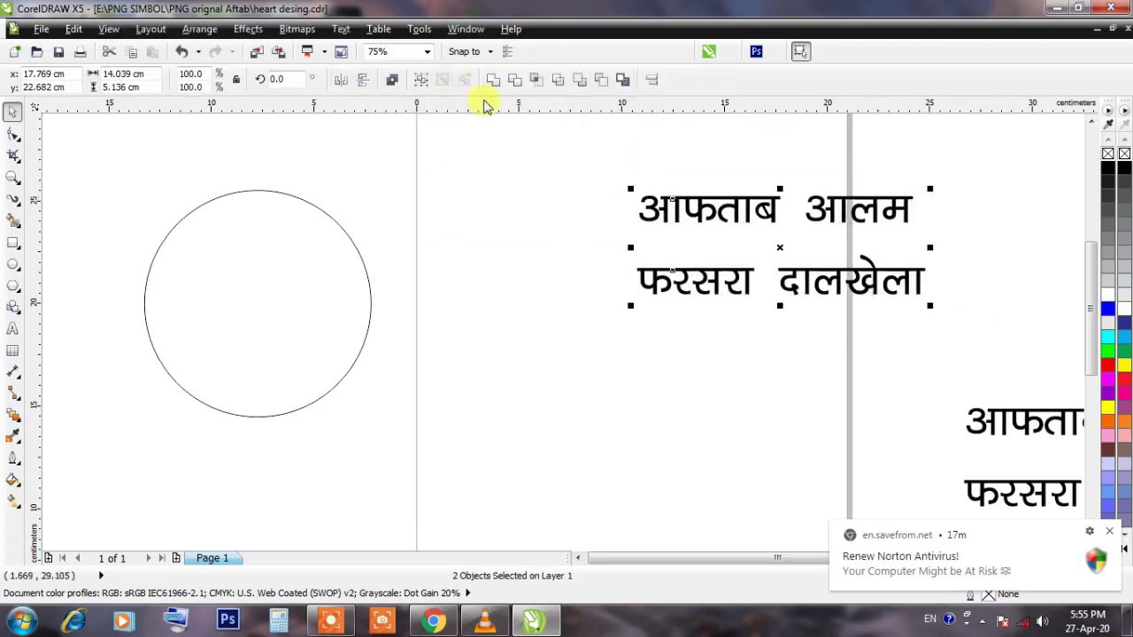
{"action": "left_click", "coordinate": [578, 144]}
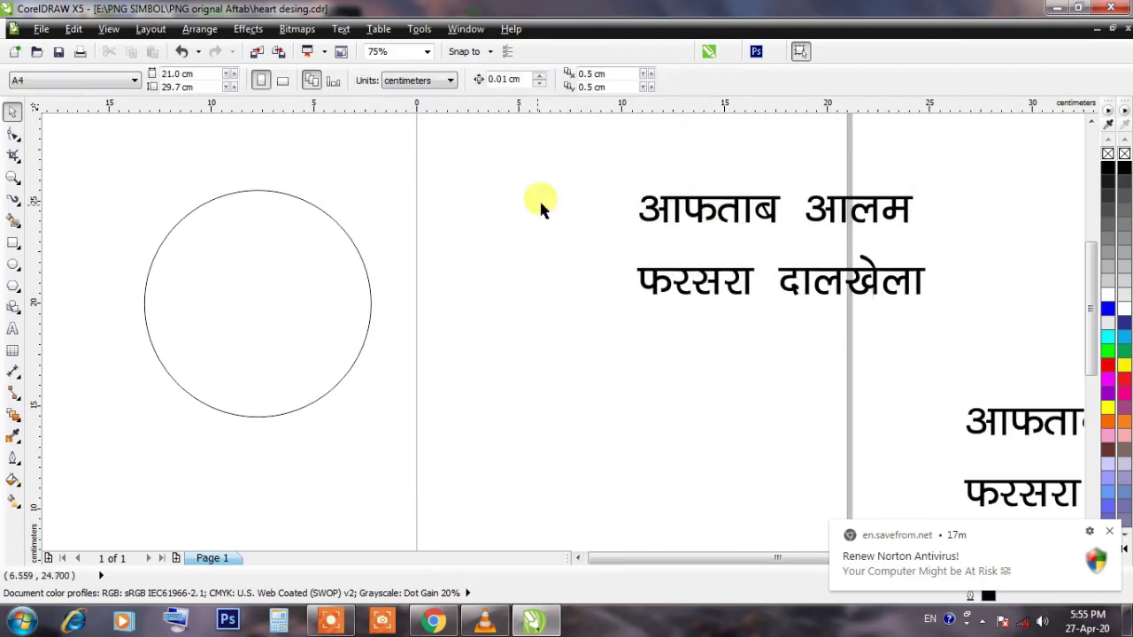
{"action": "left_click_drag", "start_coordinate": [294, 249], "coordinate": [308, 247]}
{"action": "left_click", "coordinate": [519, 227]}
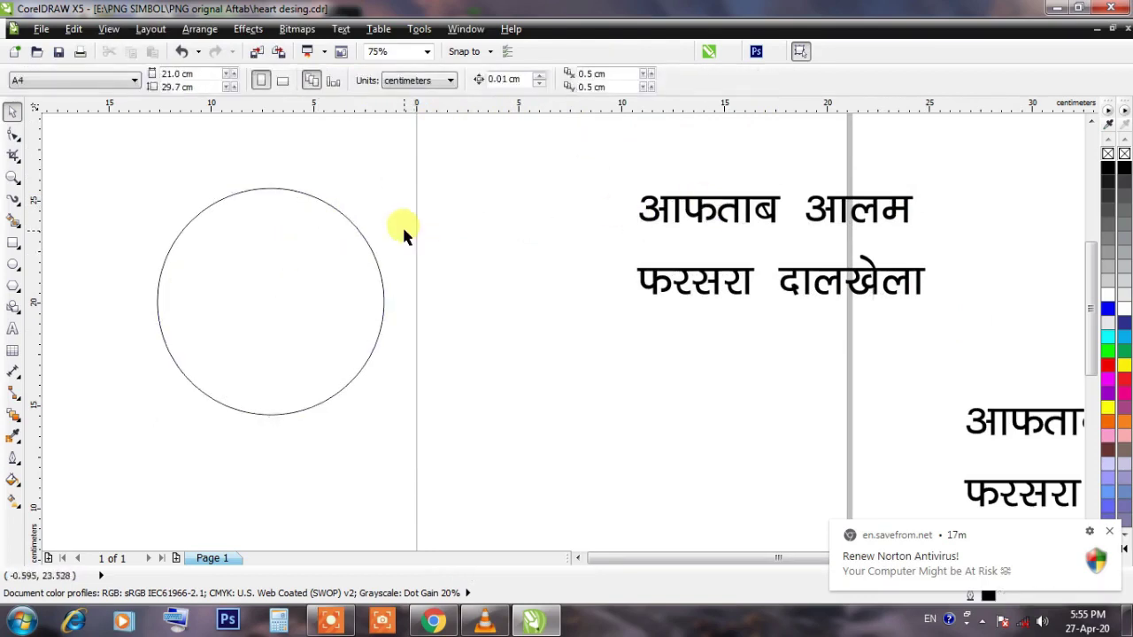
Step: Select the curve-converted name line with the Artistic Media brush and start saving it as a custom brushstroke
{"action": "left_click", "coordinate": [693, 202]}
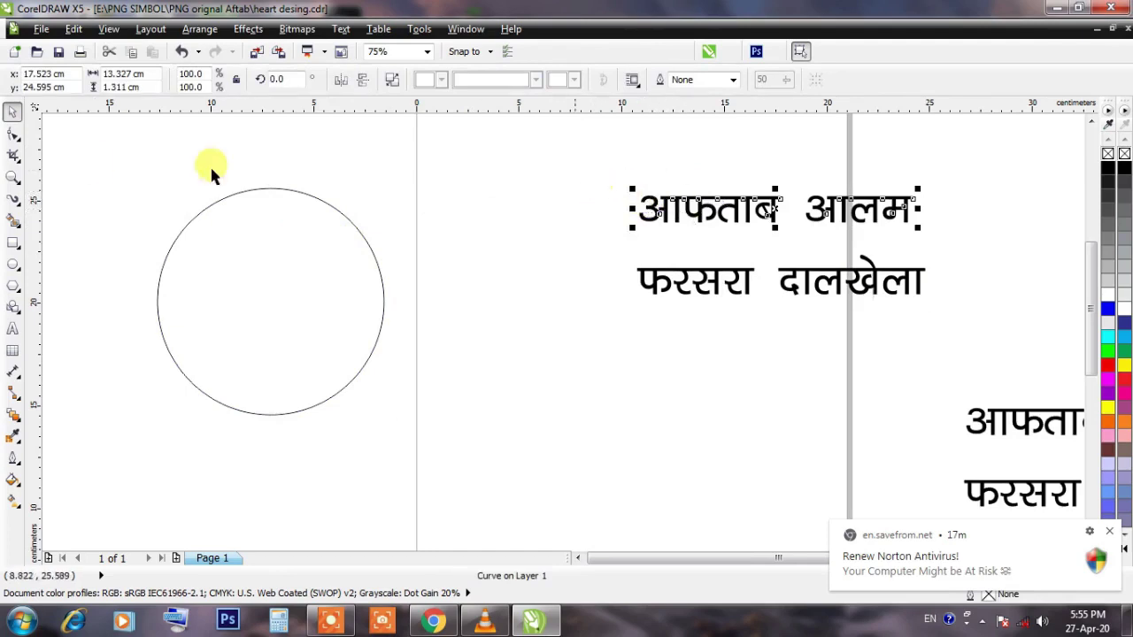
{"action": "left_click", "coordinate": [13, 206]}
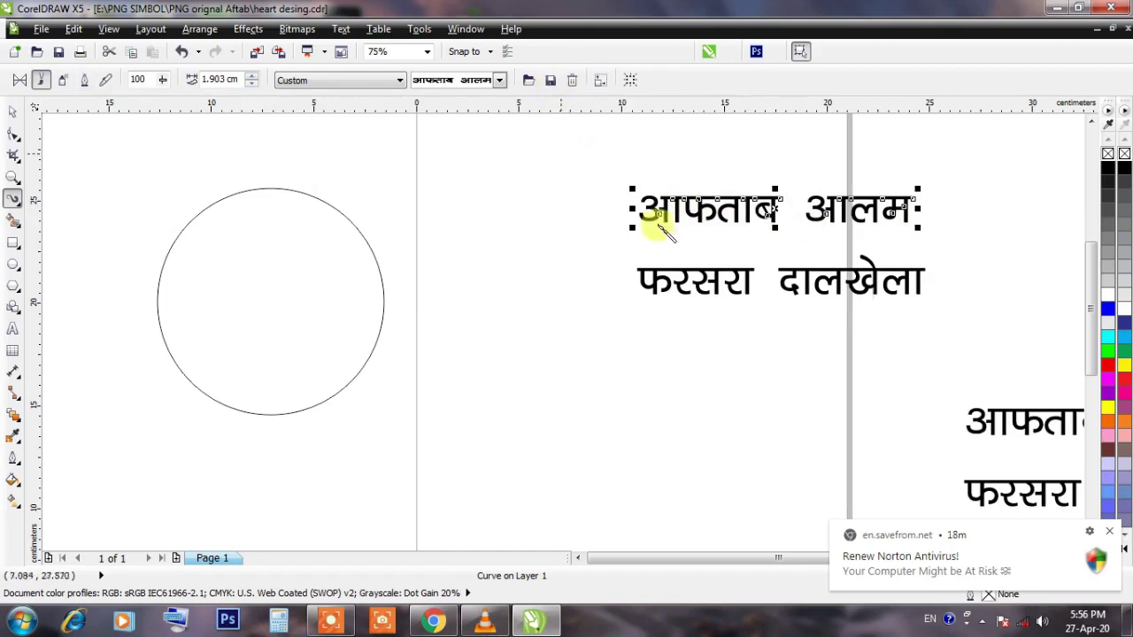
{"action": "left_click", "coordinate": [726, 216]}
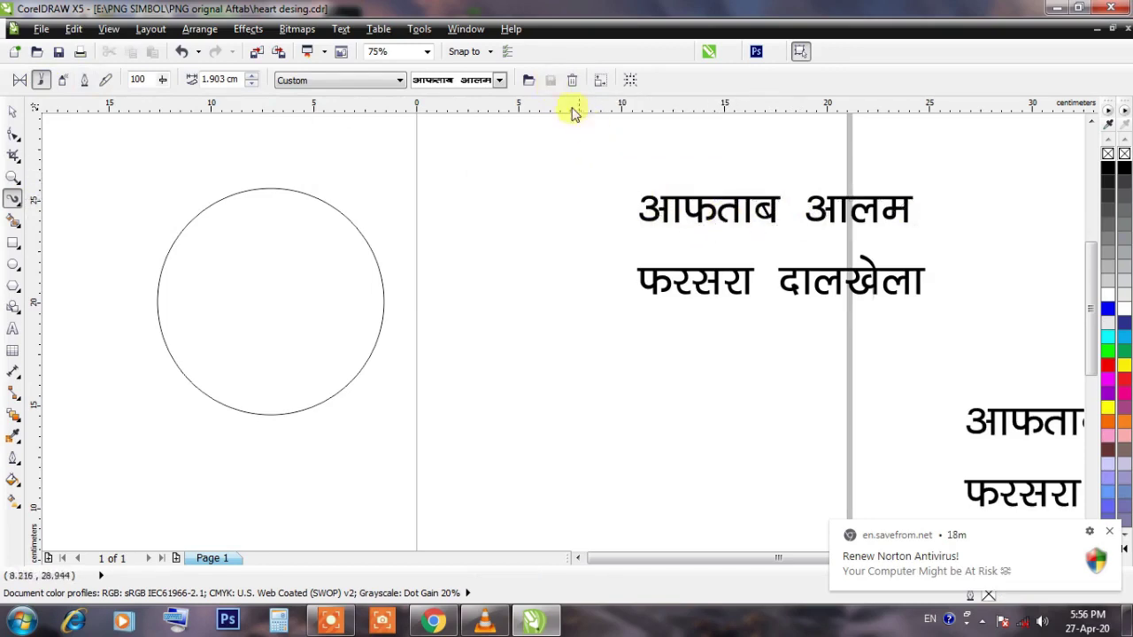
{"action": "left_click", "coordinate": [549, 81]}
{"action": "left_click", "coordinate": [669, 169]}
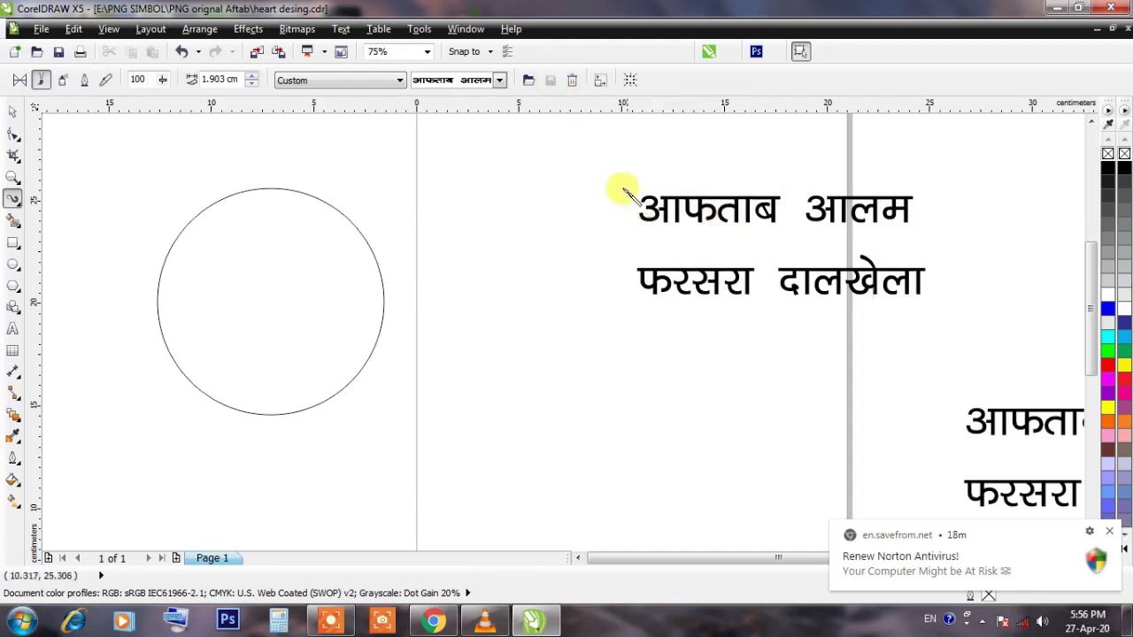
{"action": "left_click", "coordinate": [654, 202]}
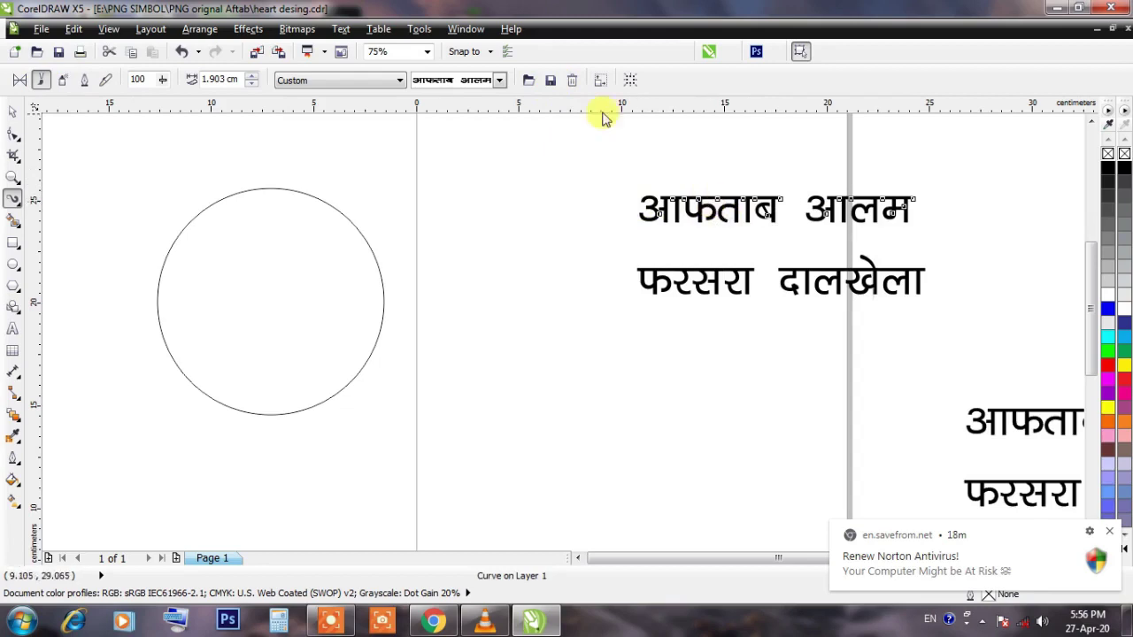
{"action": "left_click", "coordinate": [550, 81]}
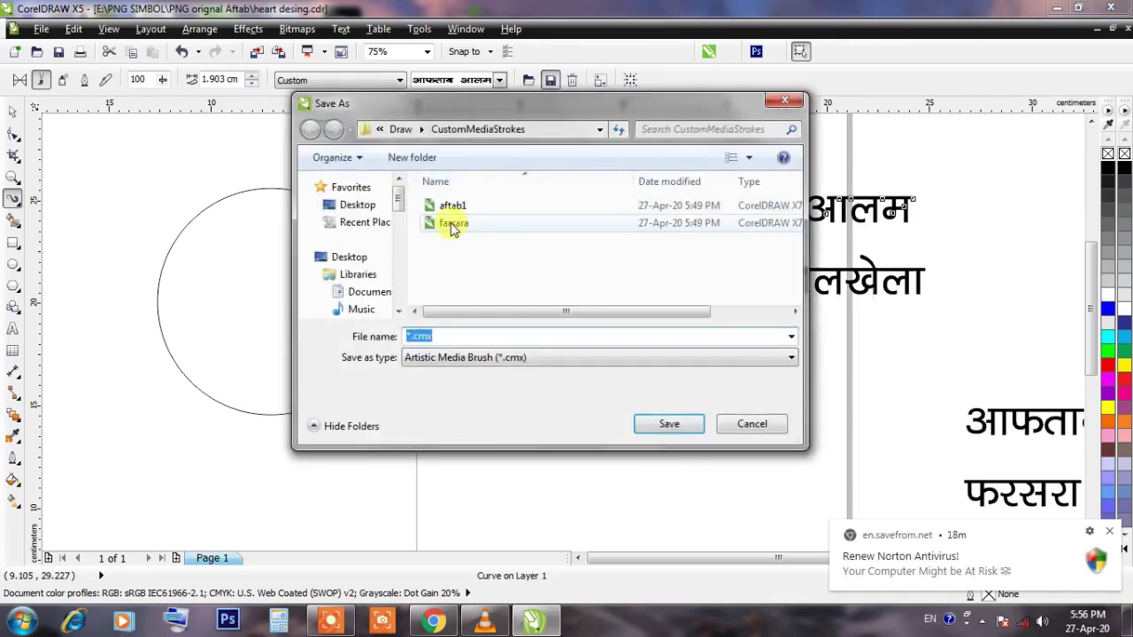
Step: Delete the two existing files in CustomMediaStrokes and save the name line as an Artistic Media Brush (*.cmx) under the filled-in file name
{"action": "left_click", "coordinate": [451, 227]}
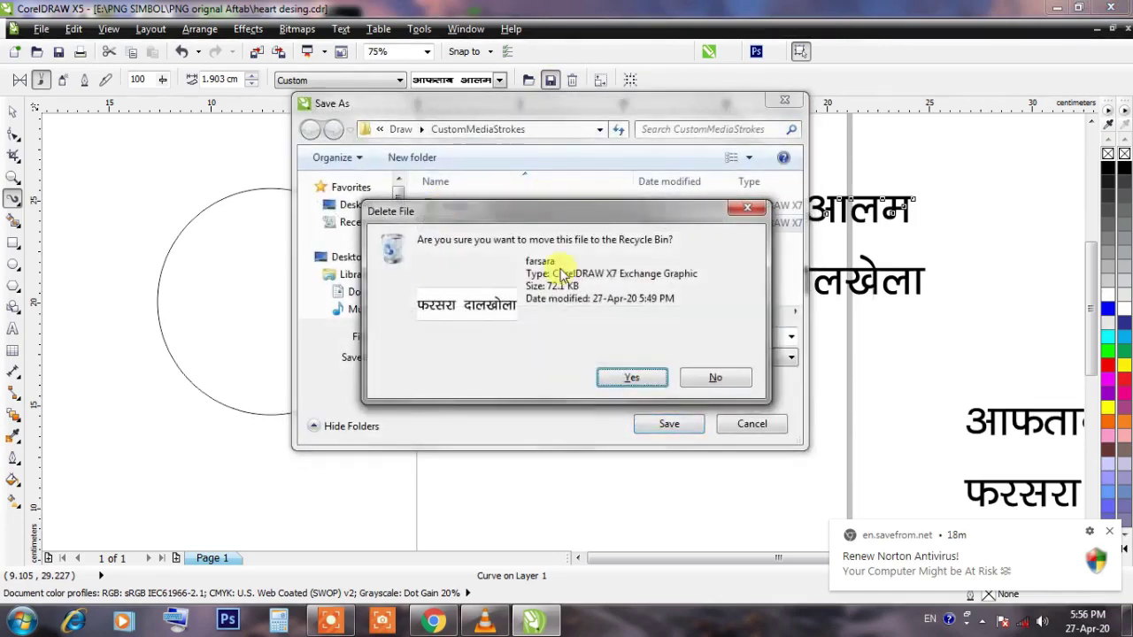
{"action": "left_click", "coordinate": [631, 377]}
{"action": "left_click", "coordinate": [455, 204]}
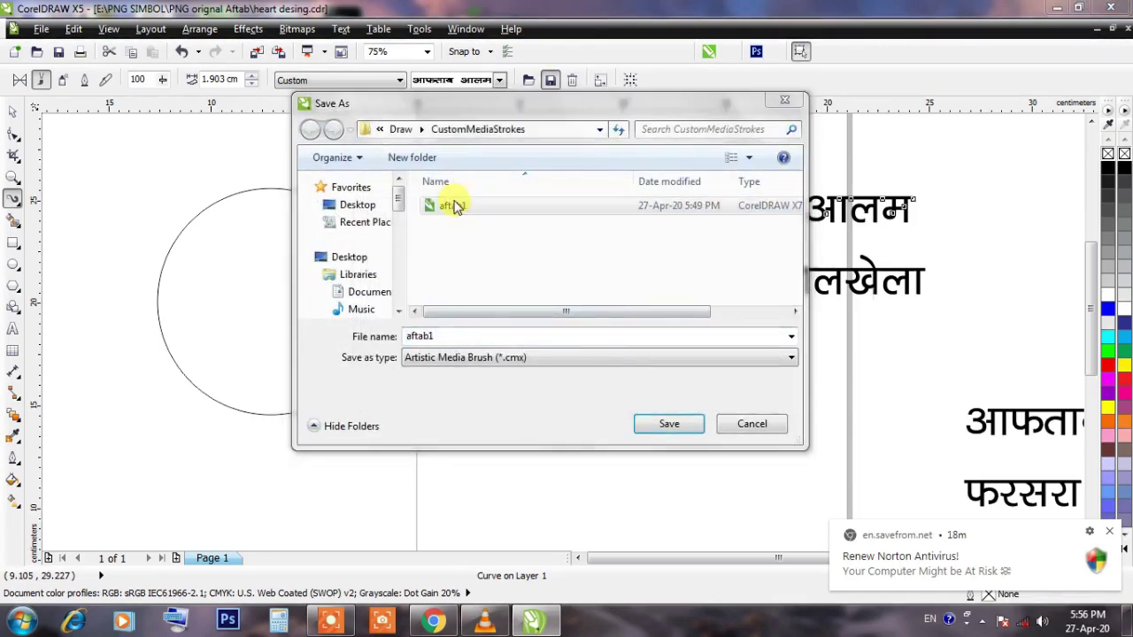
{"action": "key", "text": "Delete"}
{"action": "left_click", "coordinate": [632, 383]}
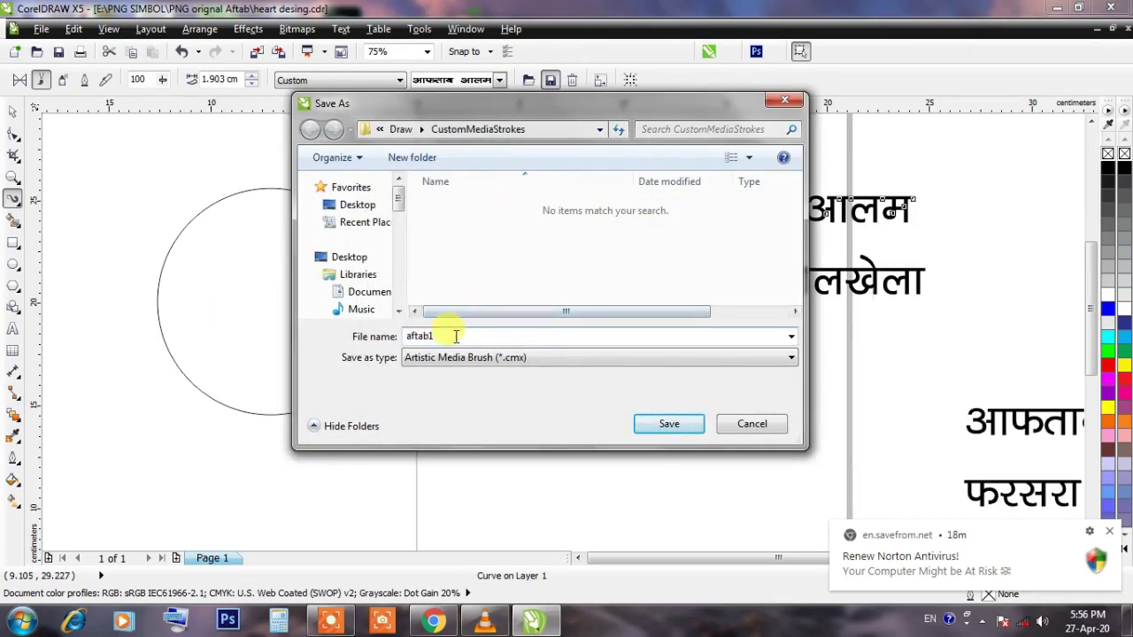
{"action": "double_click", "coordinate": [456, 337]}
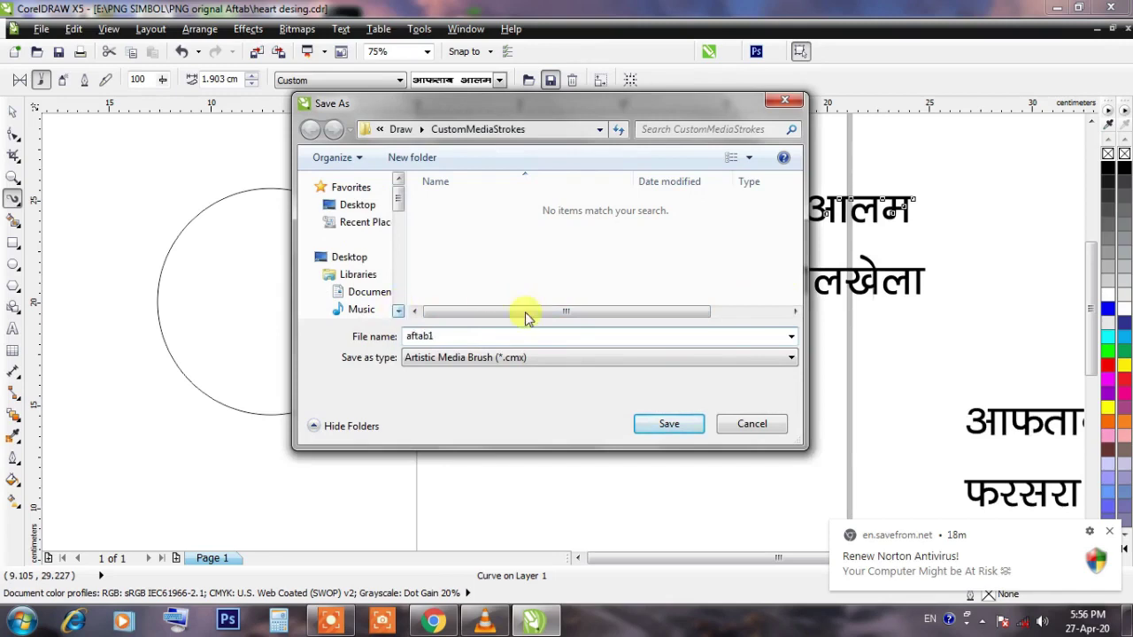
{"action": "left_click", "coordinate": [669, 424]}
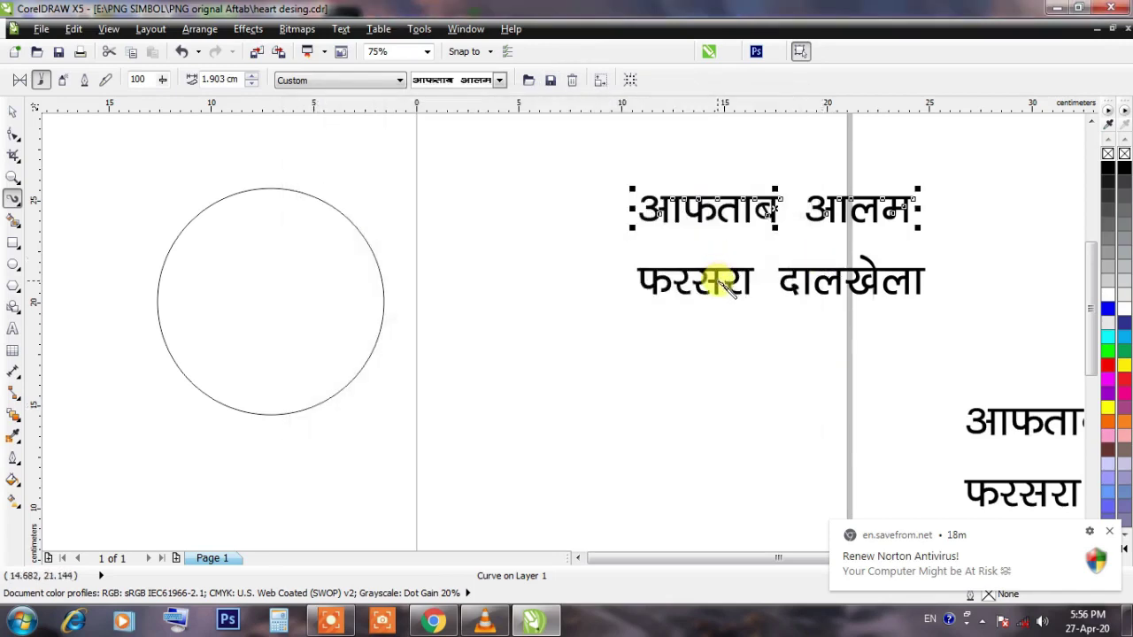
Step: Save the second original text line as a custom Artistic Media brush named farsara1
{"action": "left_click", "coordinate": [717, 277]}
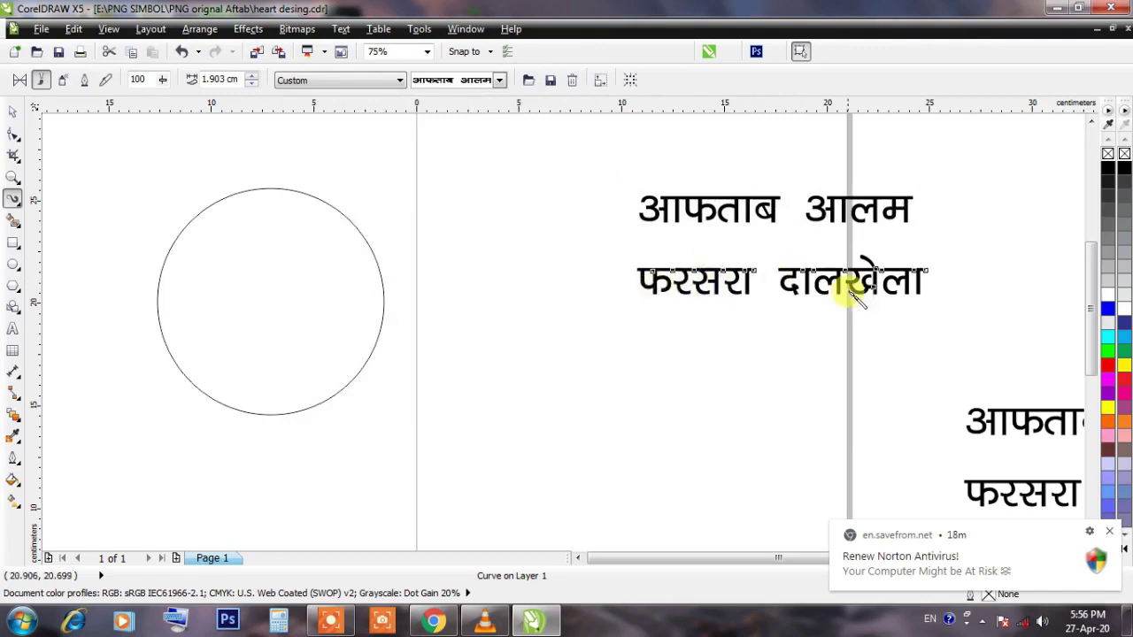
{"action": "left_click", "coordinate": [554, 80]}
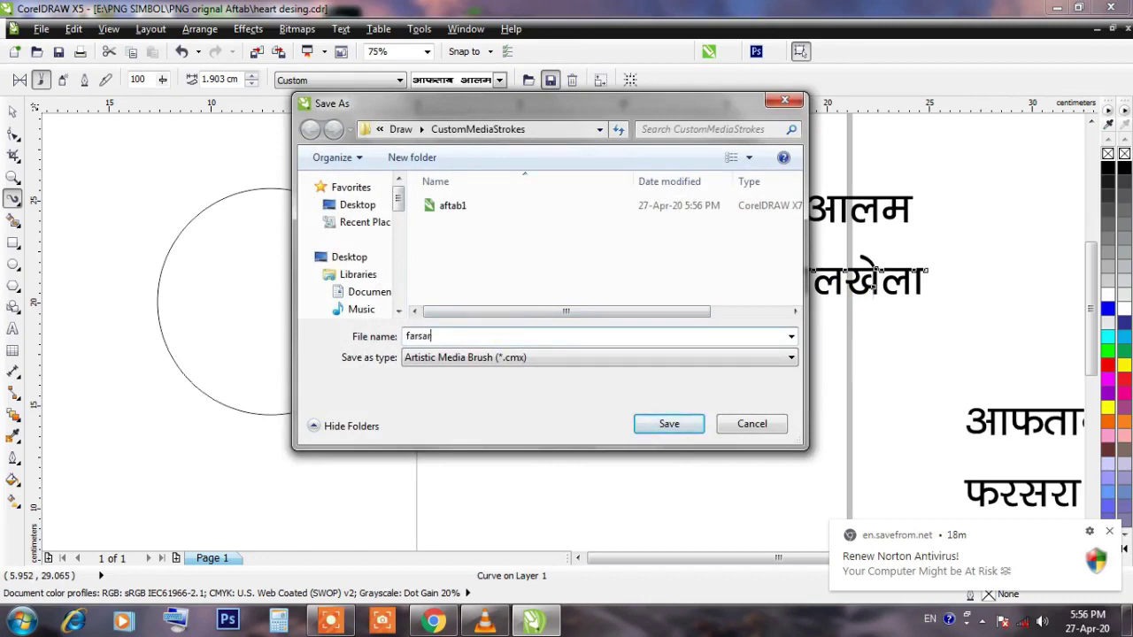
{"action": "type", "text": "farsara1"}
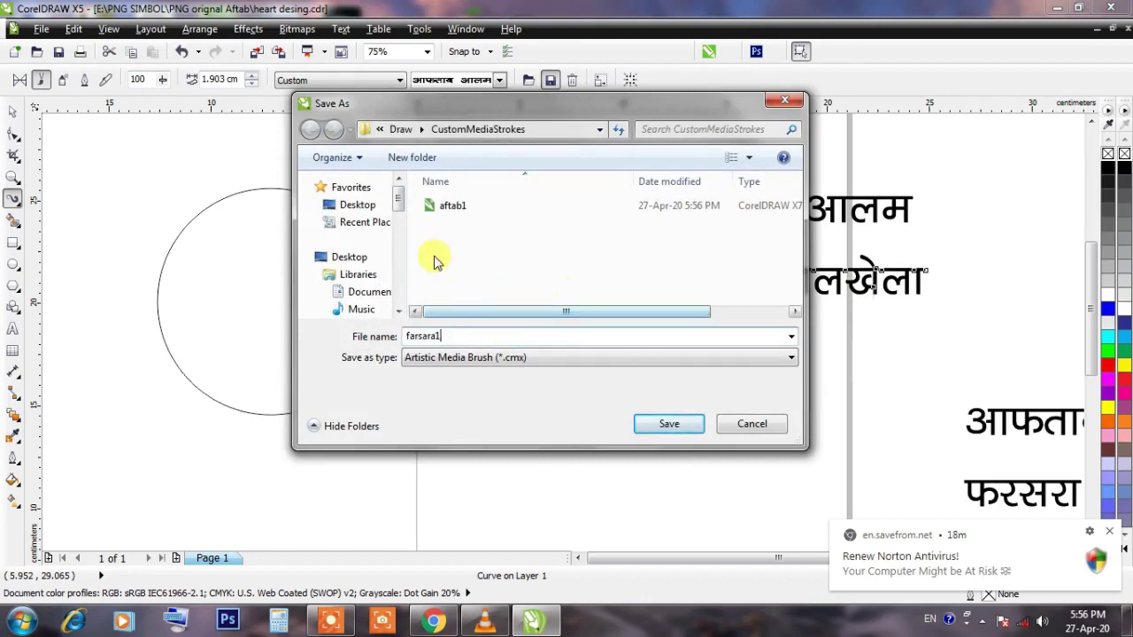
{"action": "left_click", "coordinate": [645, 424]}
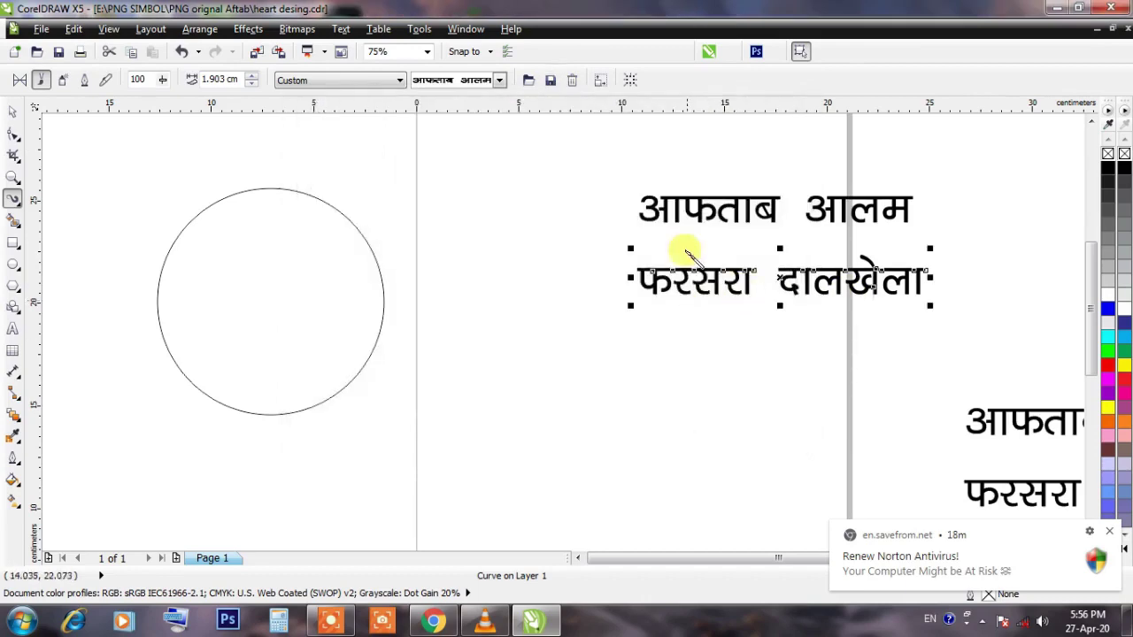
Step: Reposition the circle beside the page's left edge and place a duplicate farther left
{"action": "left_click", "coordinate": [12, 111]}
{"action": "key", "text": "ctrl+z"}
{"action": "key", "text": "ctrl+z"}
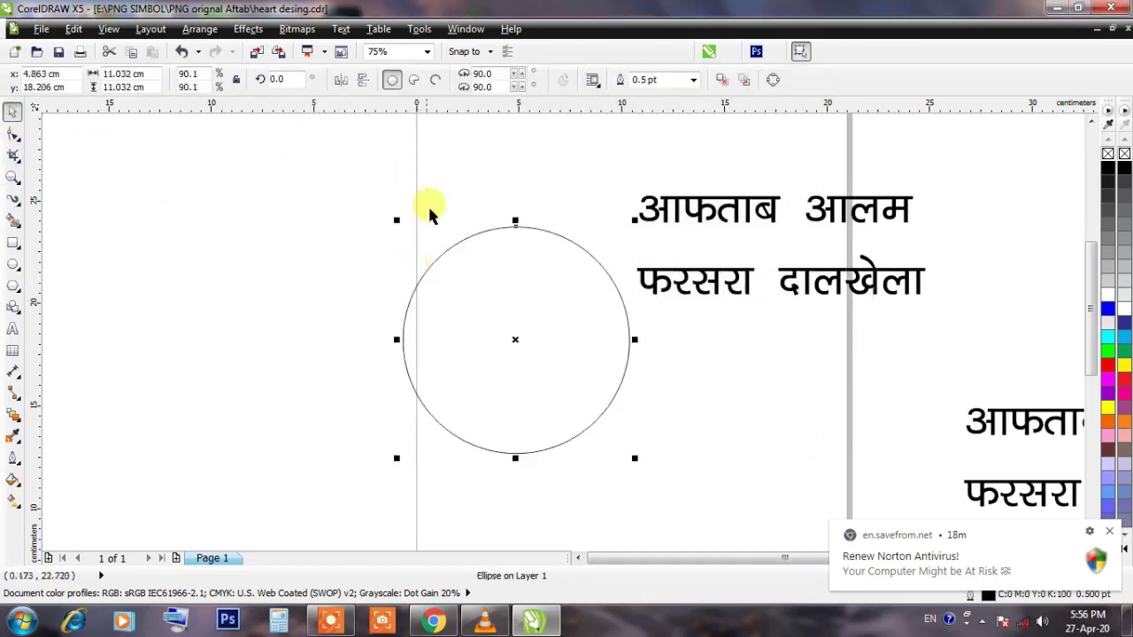
{"action": "scroll", "coordinate": [441, 222], "scroll_direction": "down", "scroll_amount": 4}
{"action": "left_click_drag", "start_coordinate": [469, 248], "coordinate": [295, 189]}
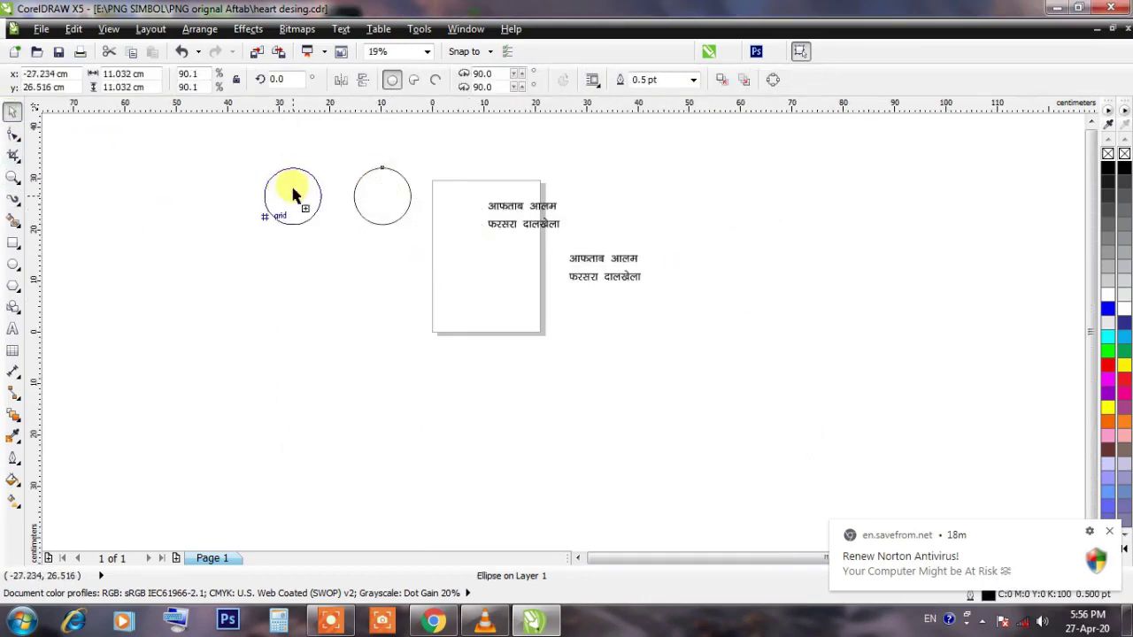
{"action": "left_click", "coordinate": [337, 132]}
{"action": "scroll", "coordinate": [359, 166], "scroll_direction": "up", "scroll_amount": 2}
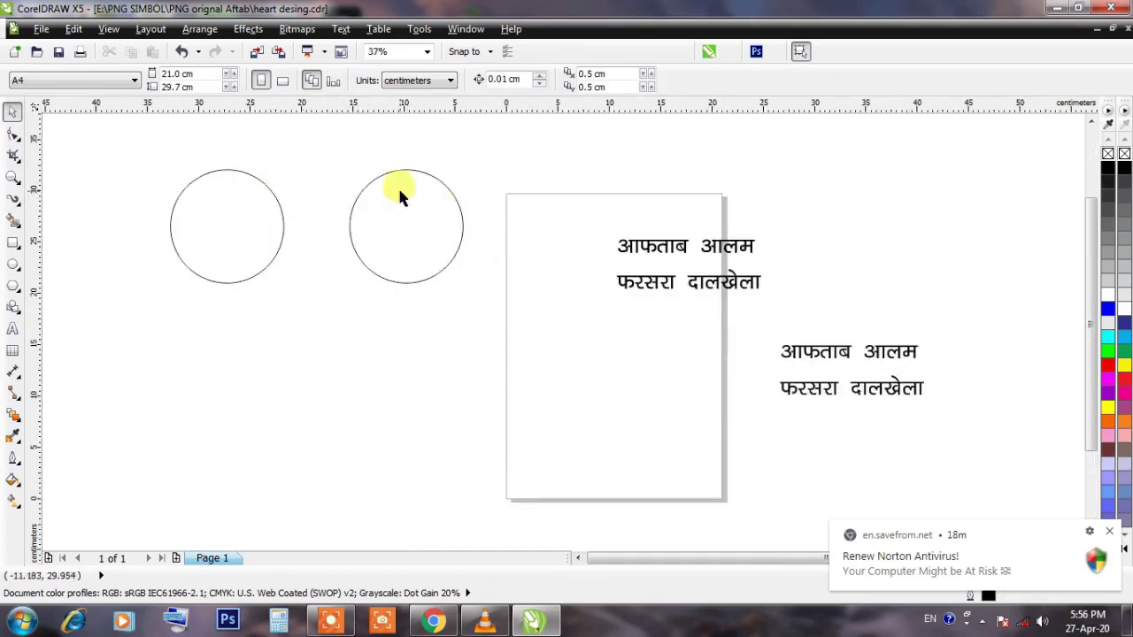
Step: Remove the extra circle and enlarge the remaining one to about 15 cm in diameter at the page's left edge
{"action": "left_click_drag", "start_coordinate": [126, 145], "coordinate": [491, 302]}
{"action": "left_click", "coordinate": [335, 281]}
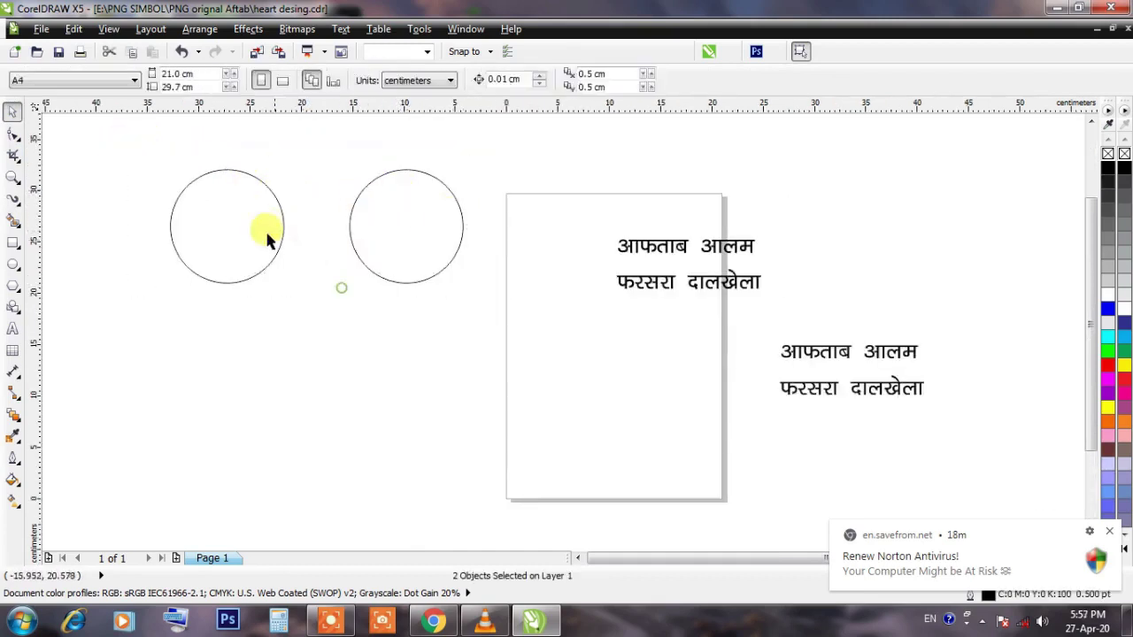
{"action": "left_click", "coordinate": [267, 228]}
{"action": "left_click_drag", "start_coordinate": [347, 217], "coordinate": [407, 256]}
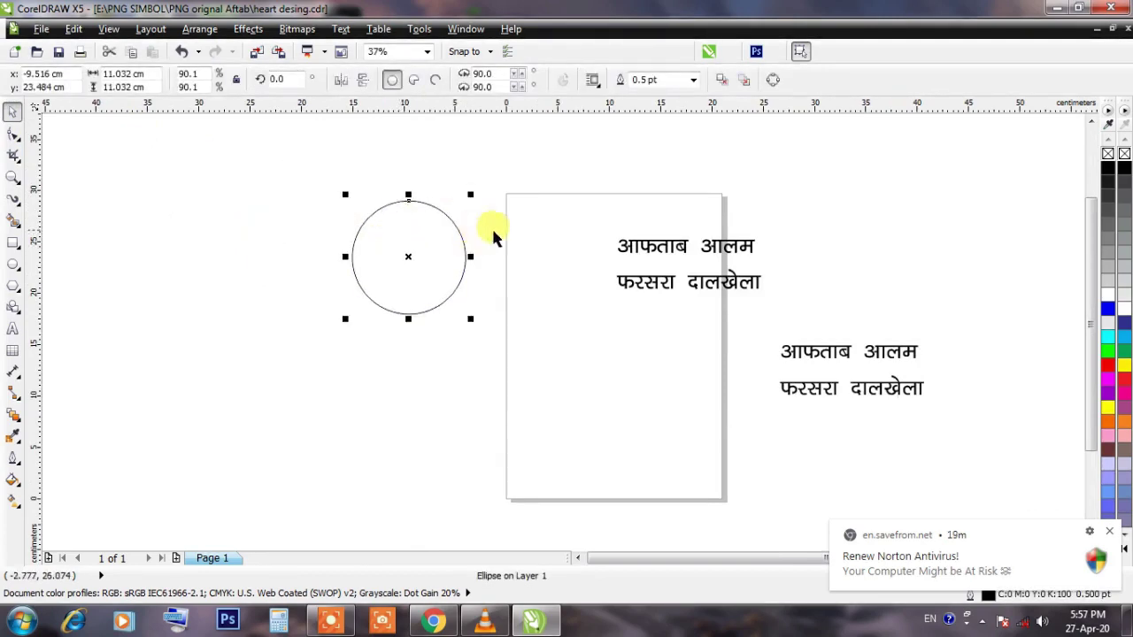
{"action": "left_click_drag", "start_coordinate": [494, 233], "coordinate": [563, 203]}
{"action": "left_click", "coordinate": [563, 203]}
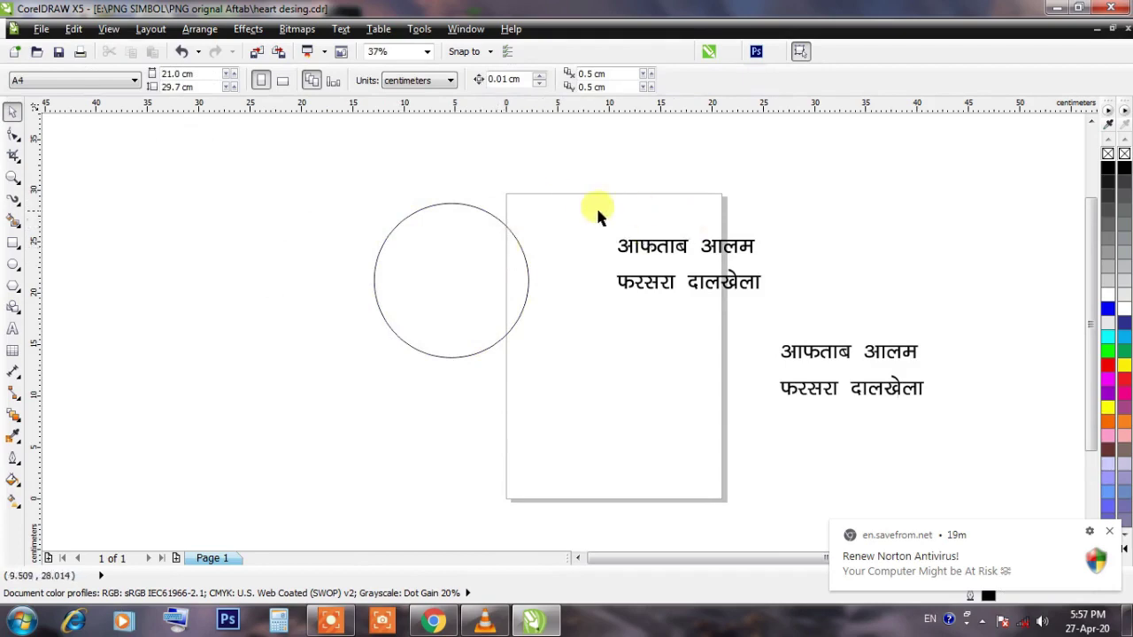
Step: Move the original name line slightly up and left, and place a copy of the enlarged circle to its left
{"action": "left_click_drag", "start_coordinate": [653, 250], "coordinate": [559, 215]}
{"action": "left_click", "coordinate": [519, 218]}
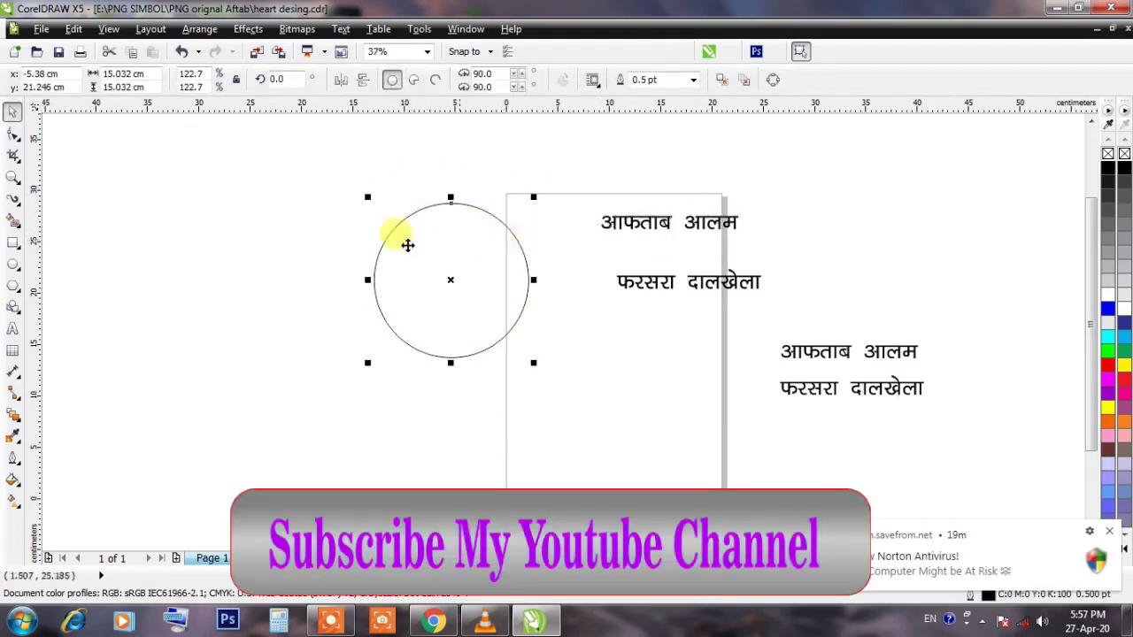
{"action": "left_click_drag", "start_coordinate": [407, 245], "coordinate": [220, 246]}
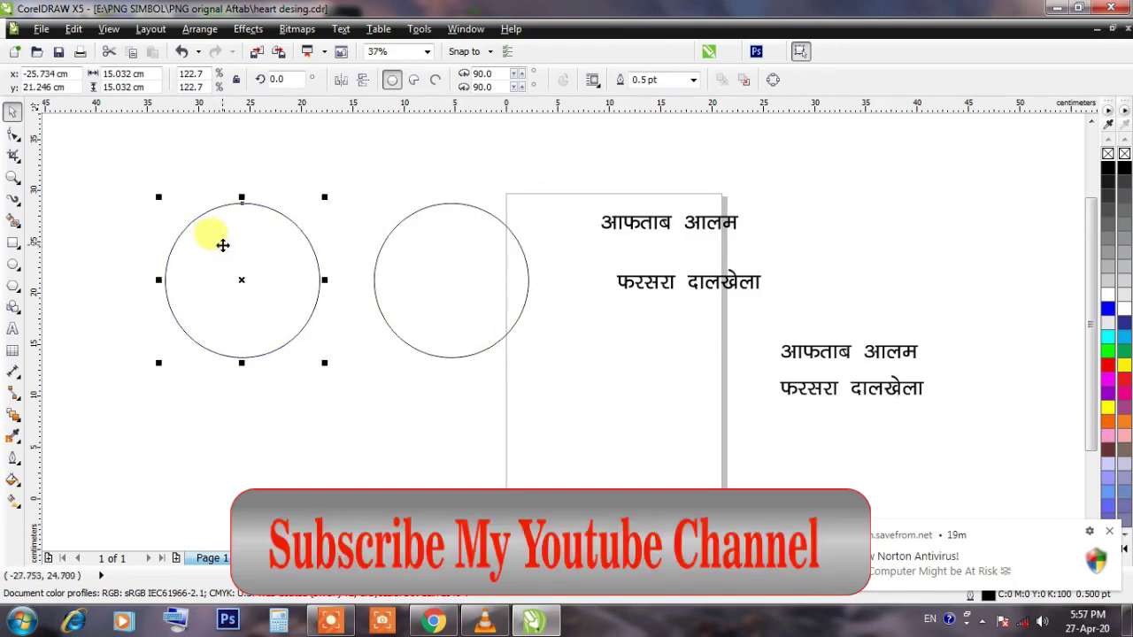
{"action": "left_click", "coordinate": [341, 168]}
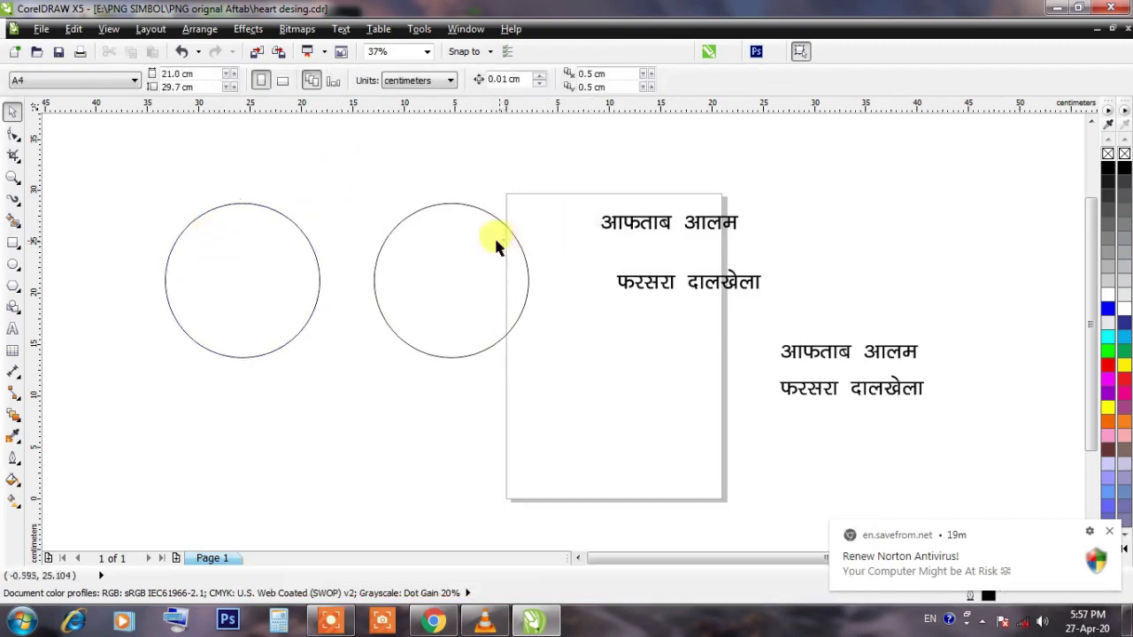
Step: Select the circle nearest the page for an Artistic Media brushstroke and set the brush category to Custom
{"action": "left_click", "coordinate": [492, 238]}
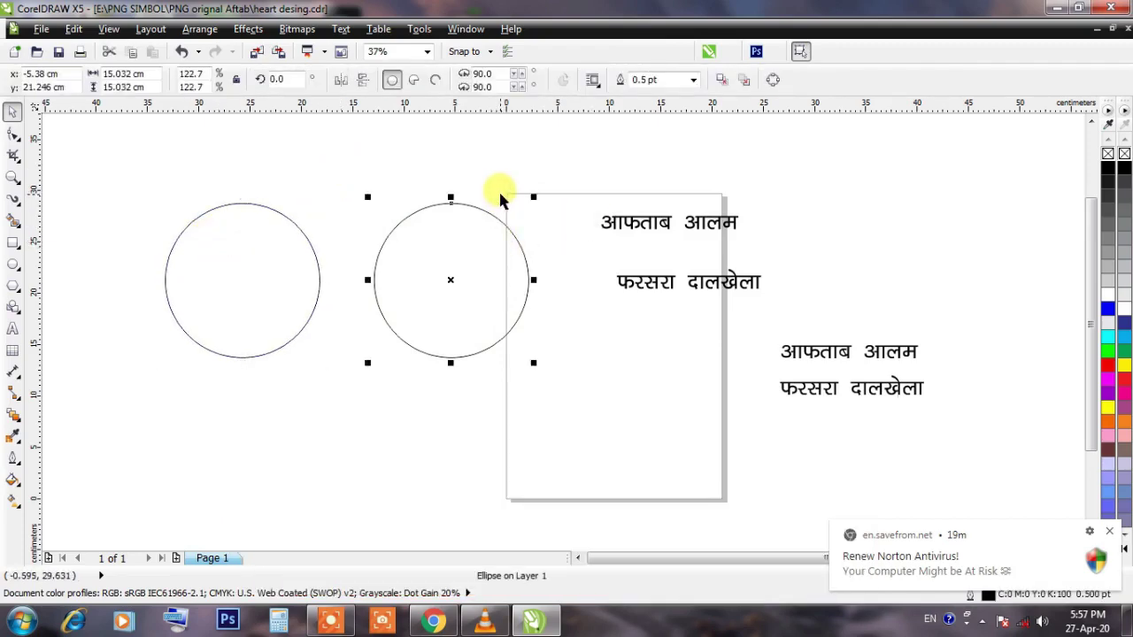
{"action": "left_click", "coordinate": [13, 203]}
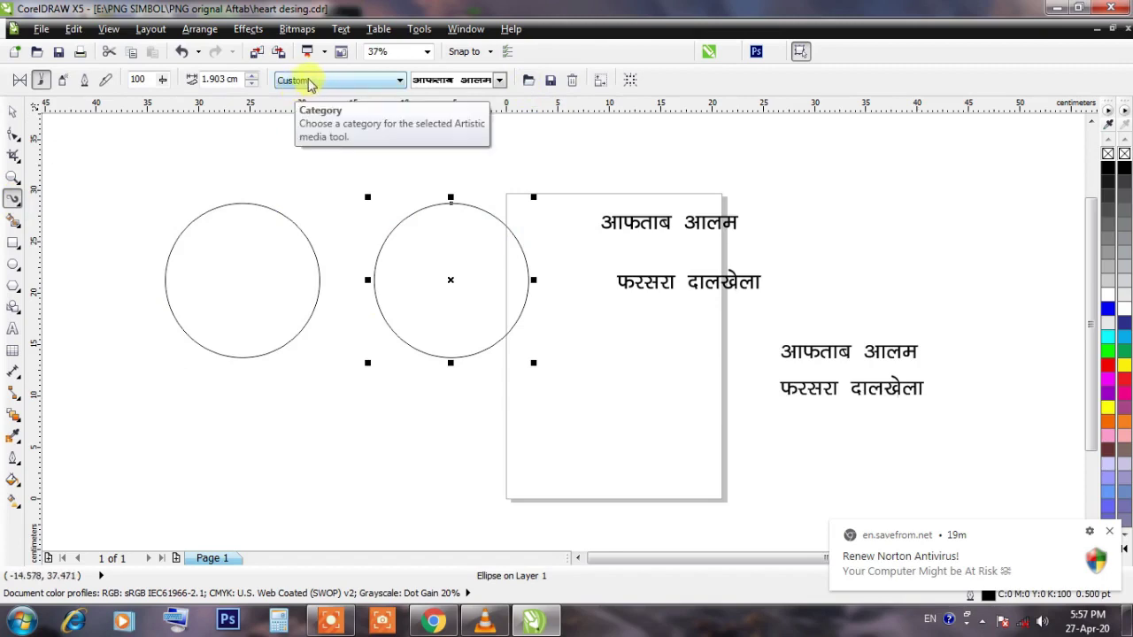
{"action": "left_click", "coordinate": [399, 81]}
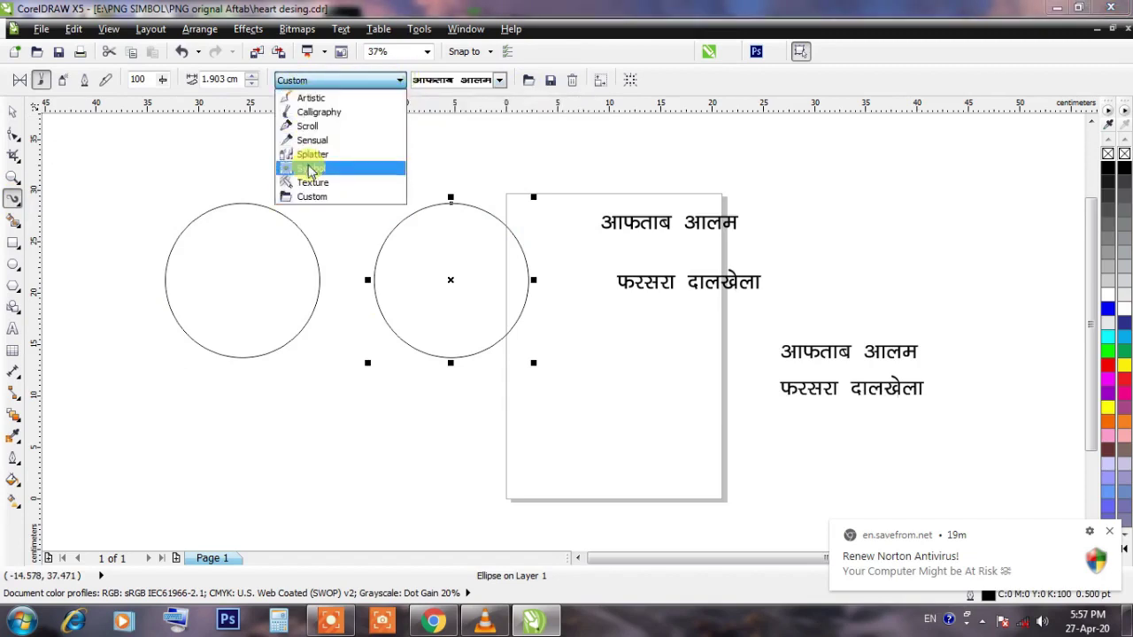
{"action": "left_click", "coordinate": [309, 141]}
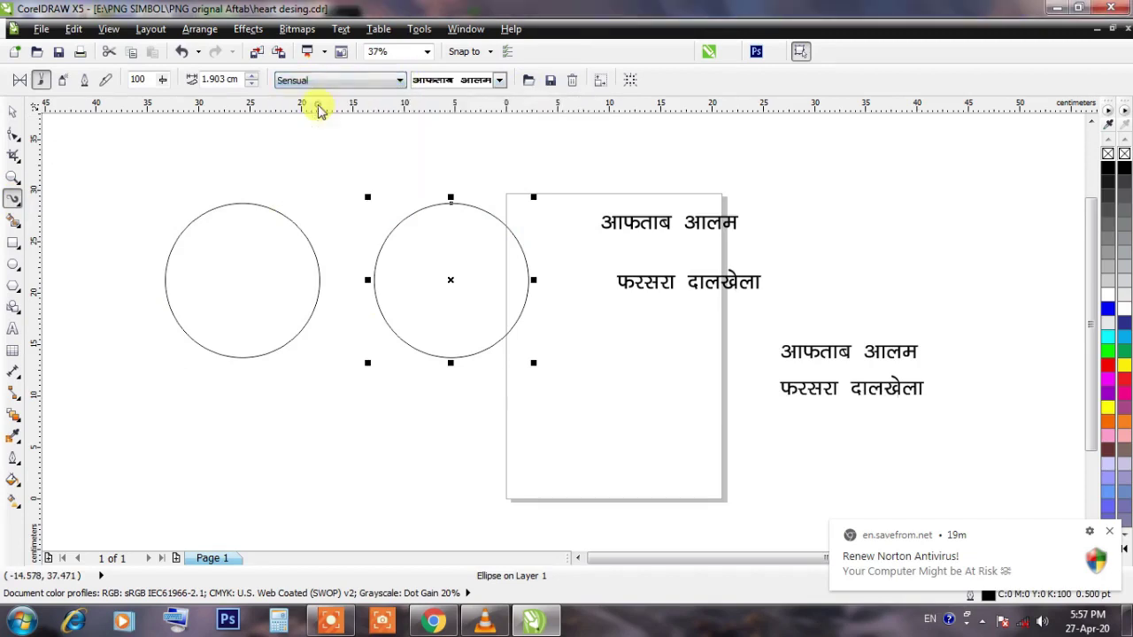
{"action": "left_click", "coordinate": [309, 86]}
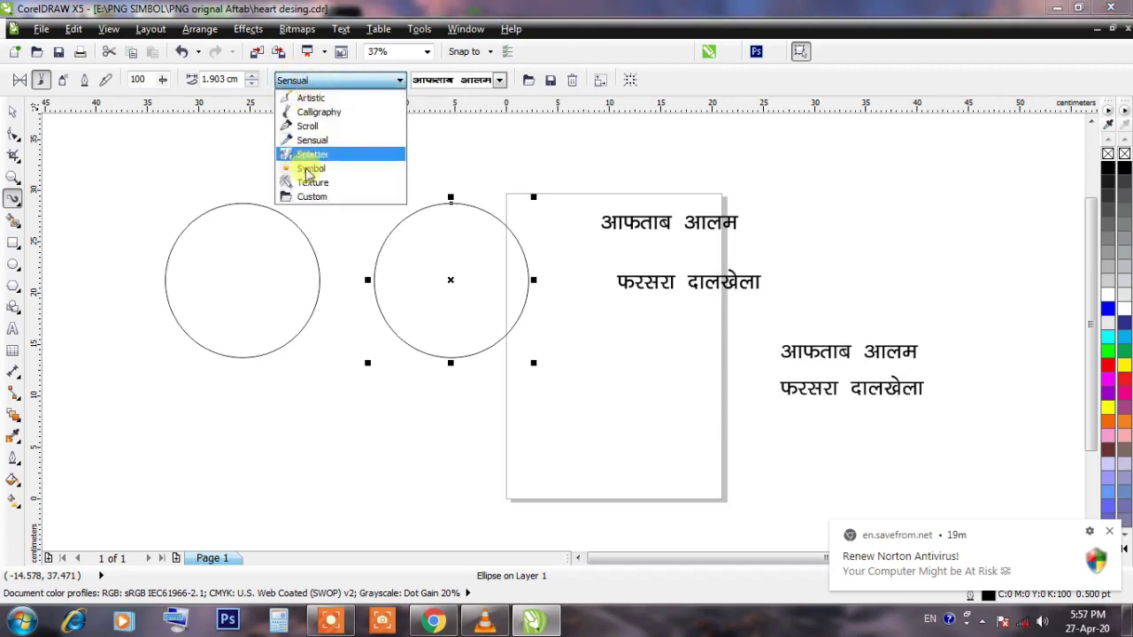
{"action": "left_click", "coordinate": [301, 197]}
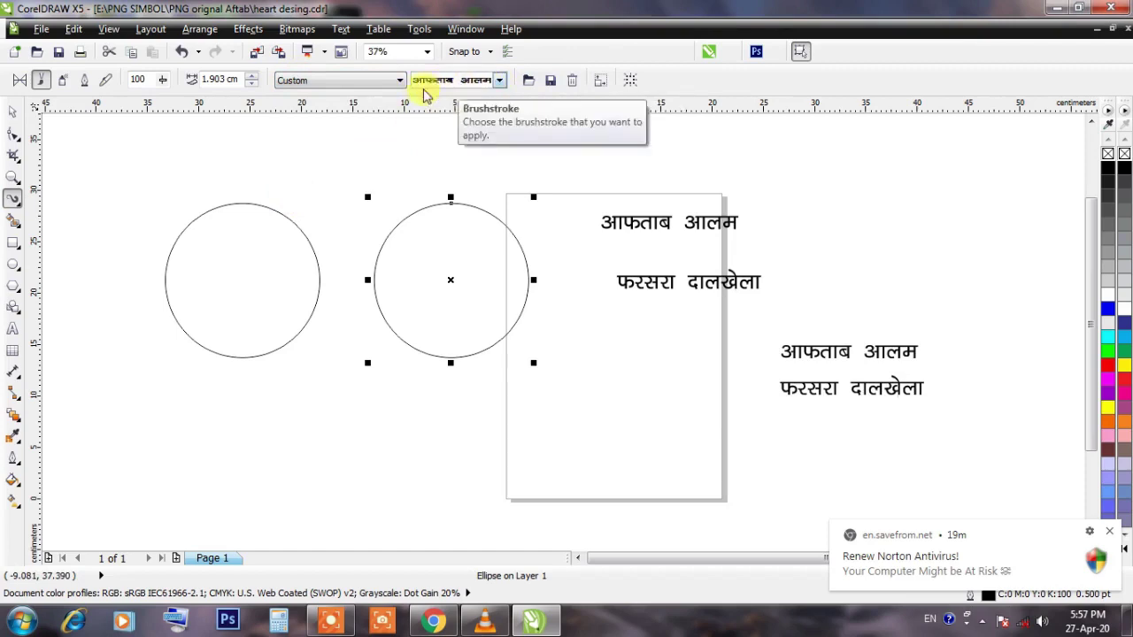
Step: Apply the saved custom name brushstroke to the selected circle
{"action": "left_click", "coordinate": [502, 81]}
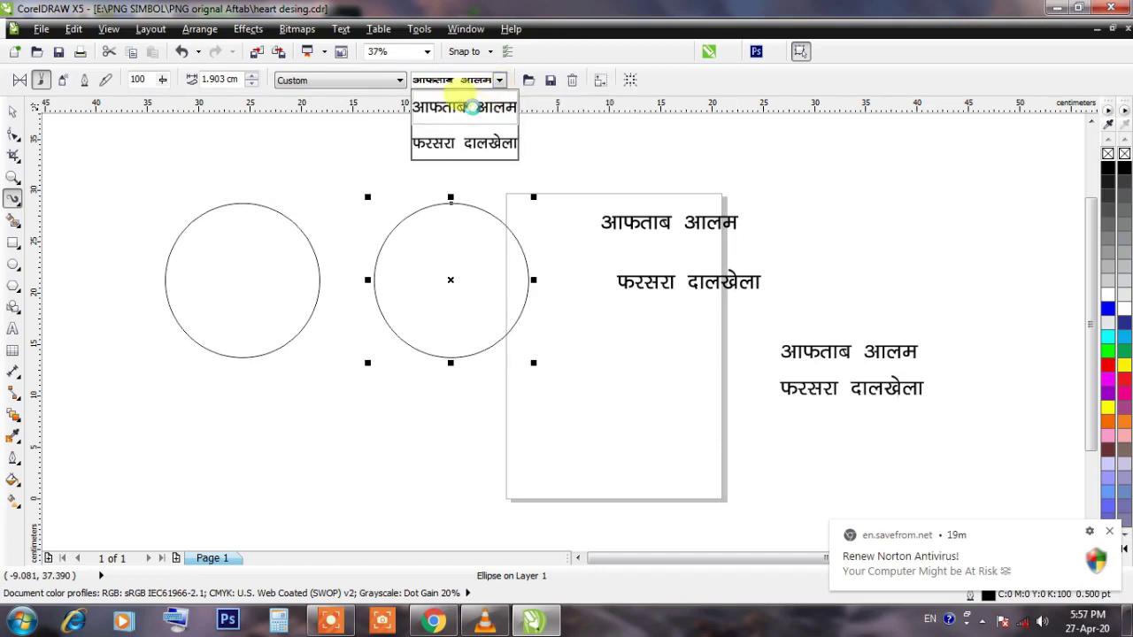
{"action": "left_click", "coordinate": [474, 107]}
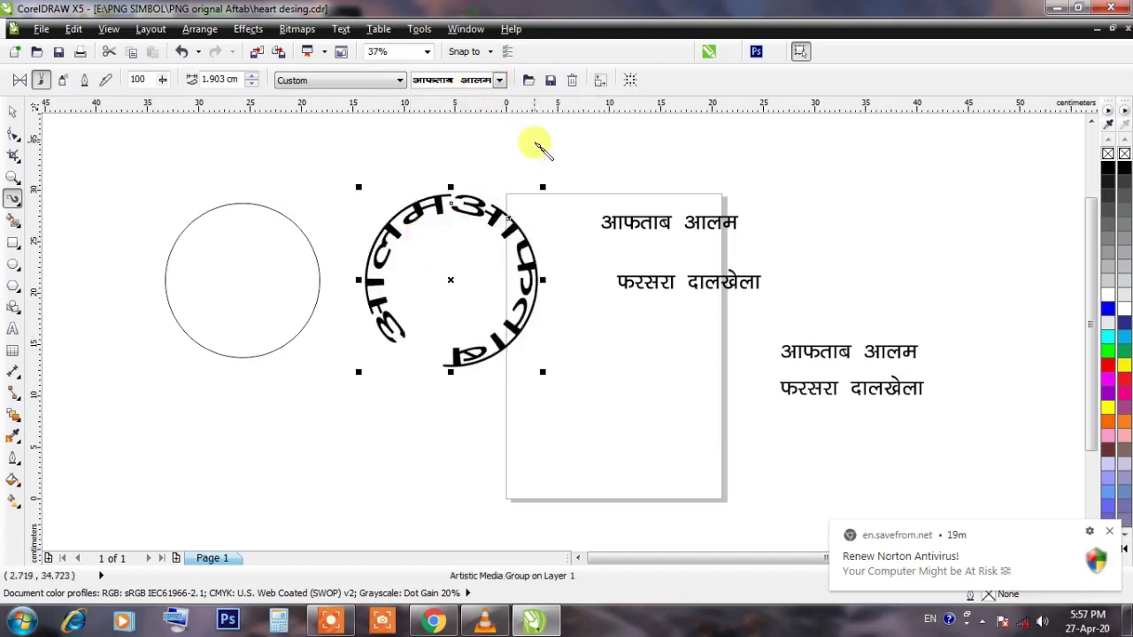
Step: Try a 3.403 cm stroke width on the name around the circle, and set it back to 1.903 cm
{"action": "left_click", "coordinate": [251, 77]}
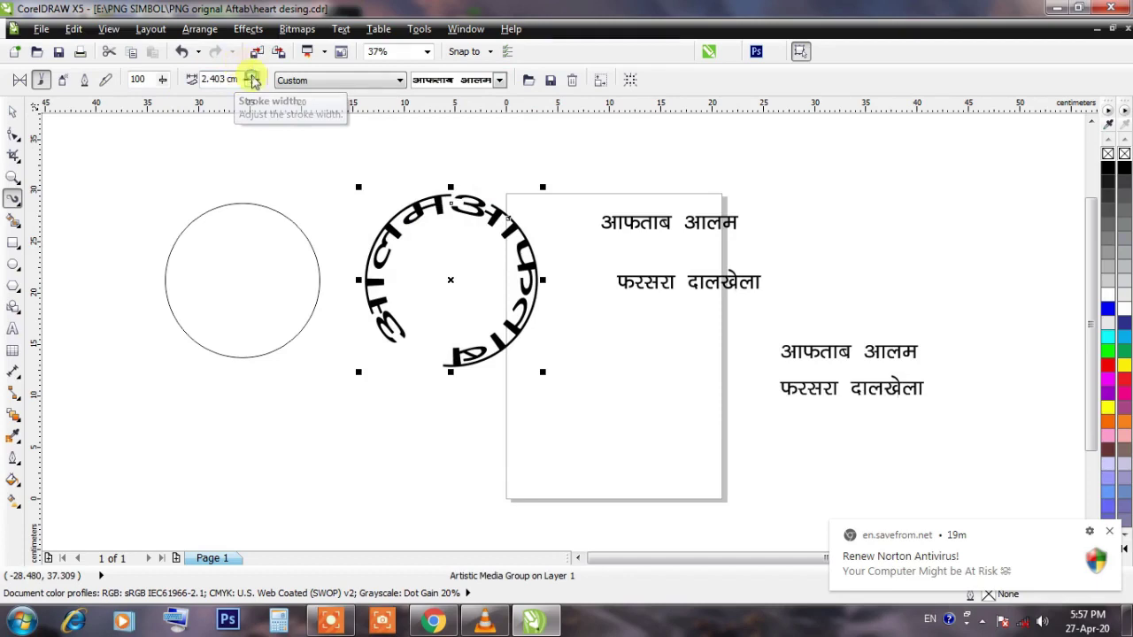
{"action": "left_click", "coordinate": [252, 77]}
{"action": "scroll", "coordinate": [438, 215], "scroll_direction": "up", "scroll_amount": 2}
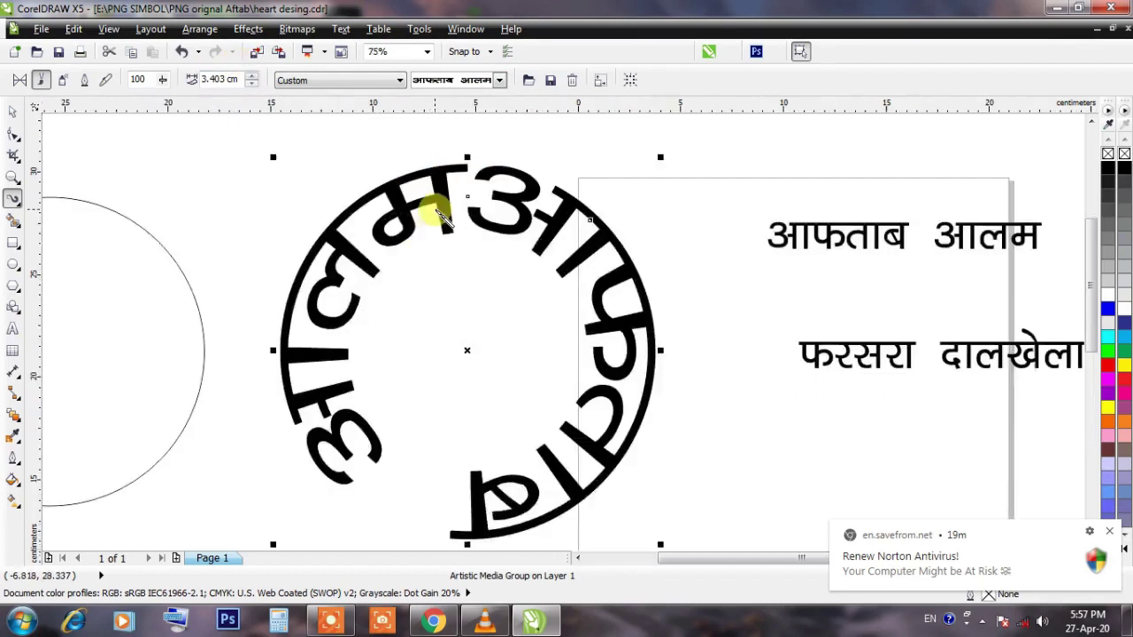
{"action": "left_click", "coordinate": [251, 84]}
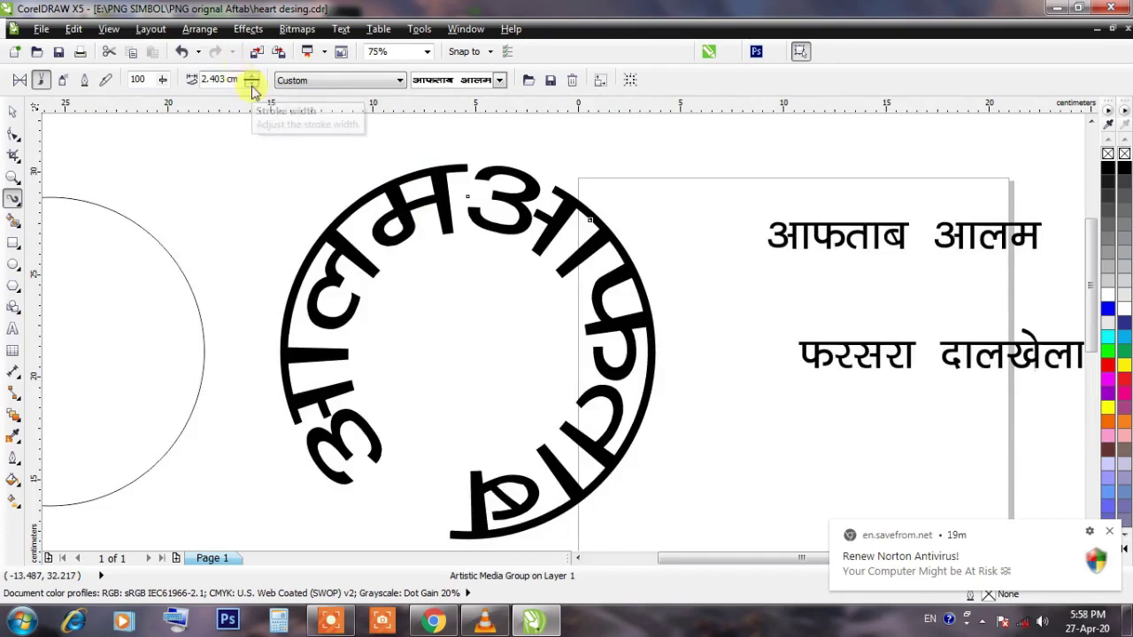
{"action": "left_click", "coordinate": [251, 84]}
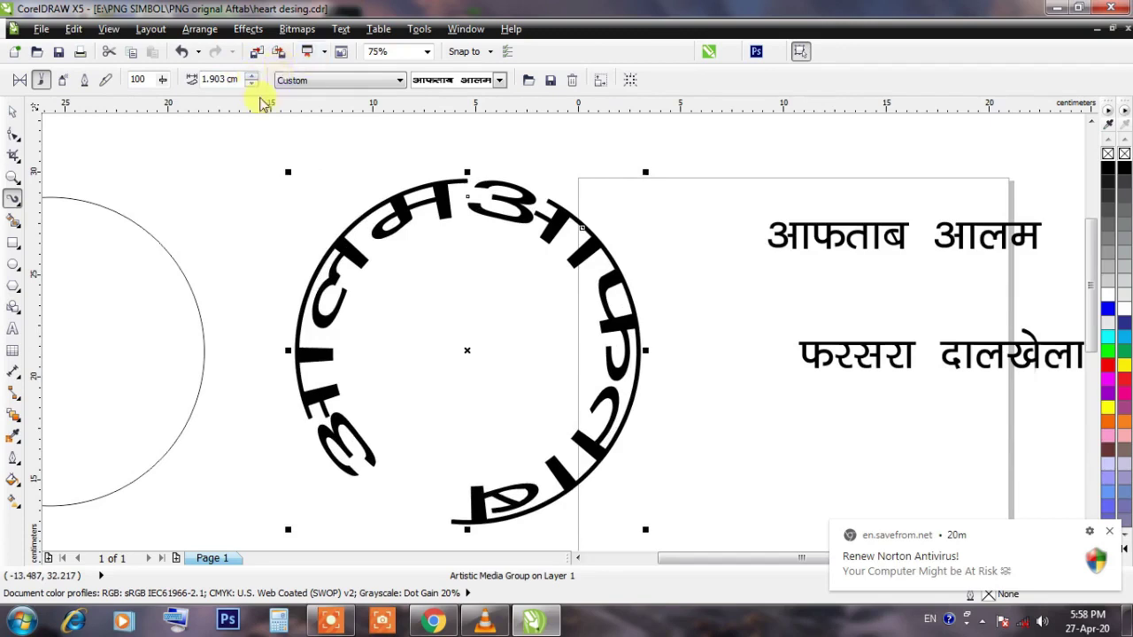
{"action": "scroll", "coordinate": [508, 180], "scroll_direction": "down", "scroll_amount": 1}
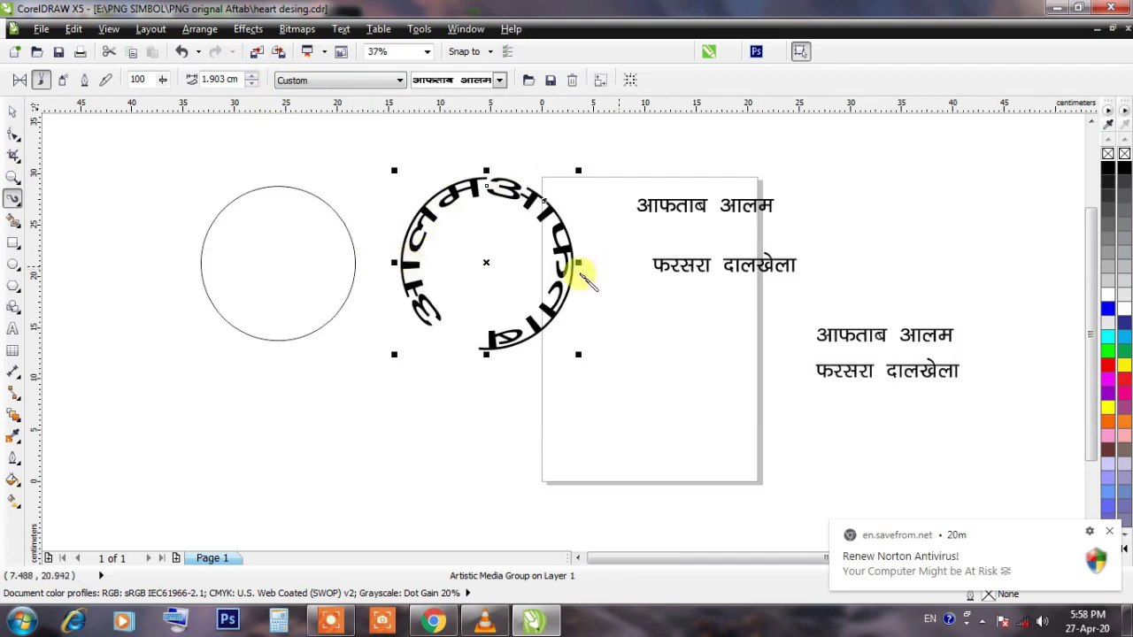
Step: Convert the circle under the name to an open arc and reshape it to about 183 degrees across the upper half
{"action": "left_click", "coordinate": [13, 135]}
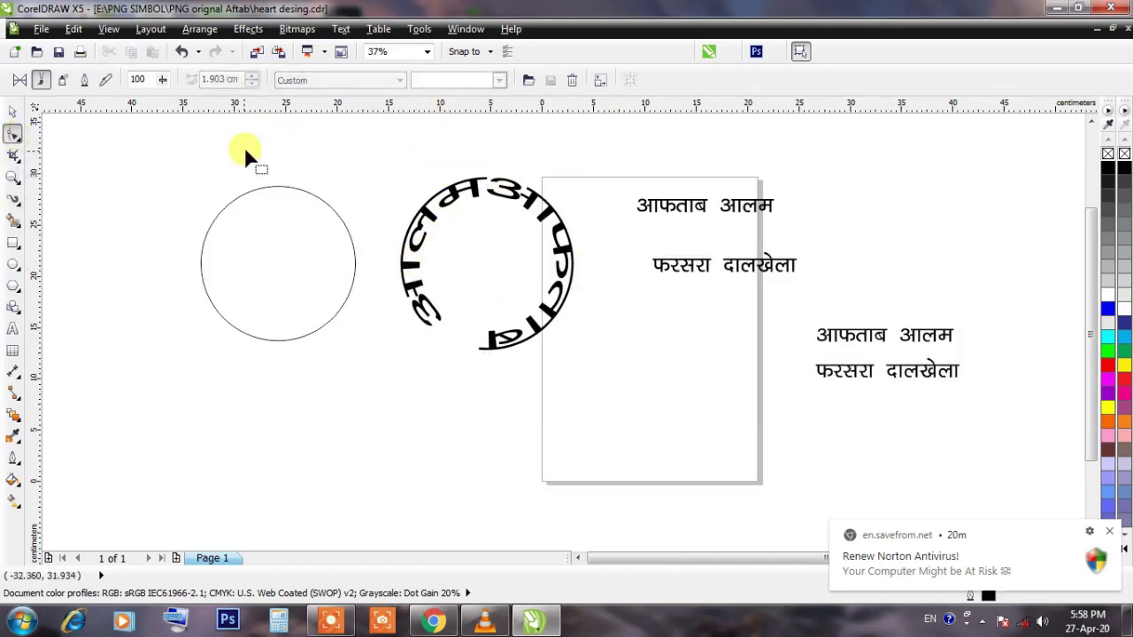
{"action": "left_click", "coordinate": [473, 188]}
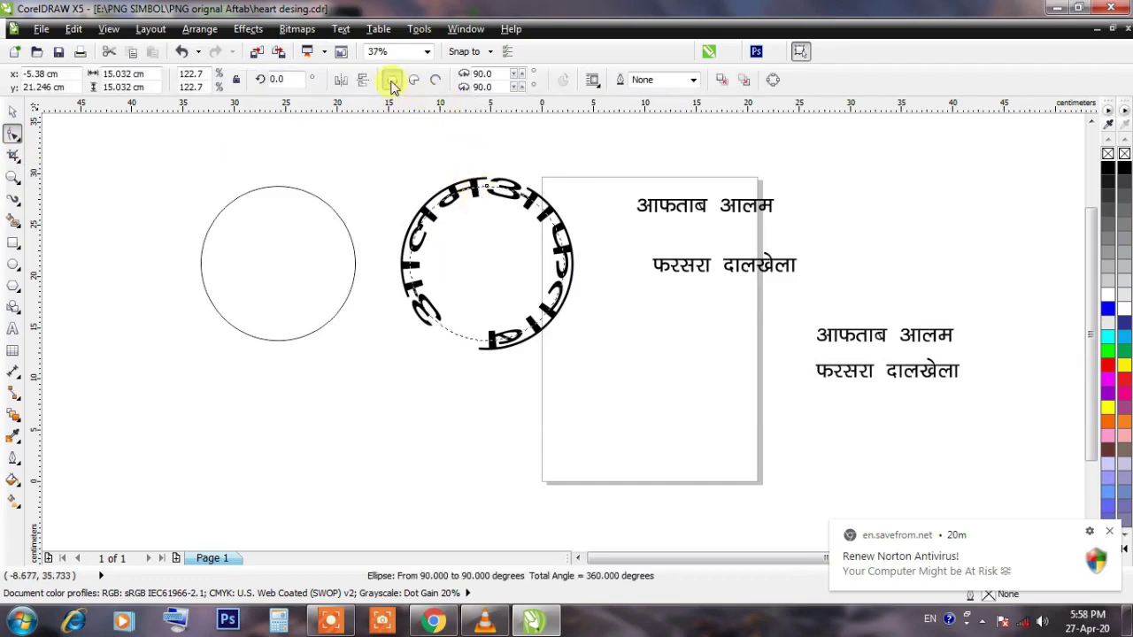
{"action": "left_click", "coordinate": [436, 80]}
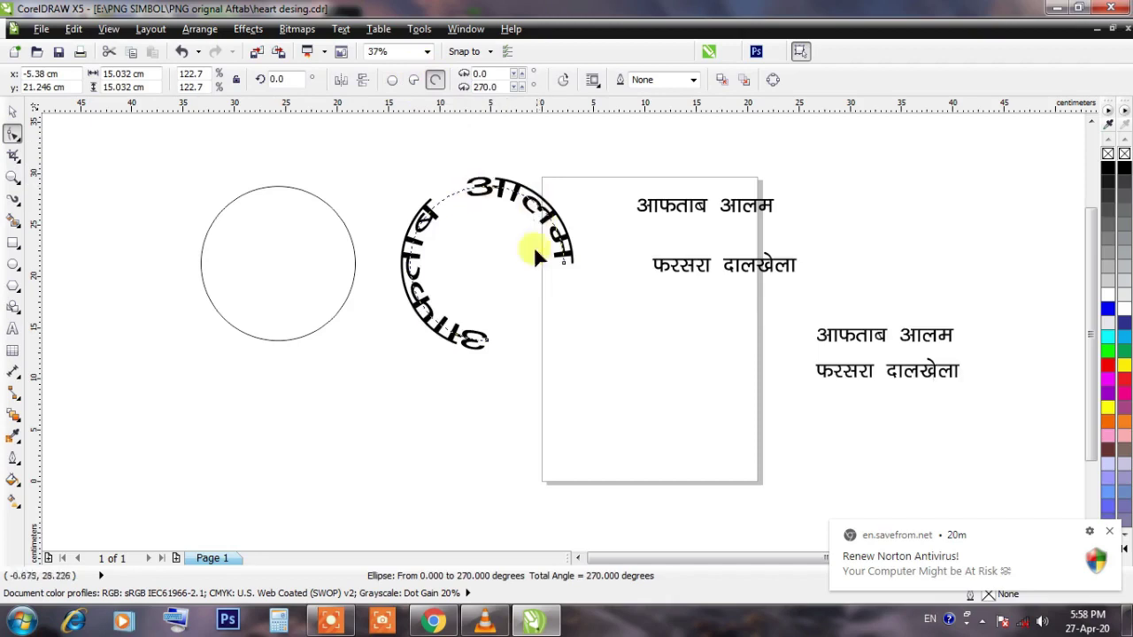
{"action": "left_click_drag", "start_coordinate": [487, 342], "coordinate": [416, 362]}
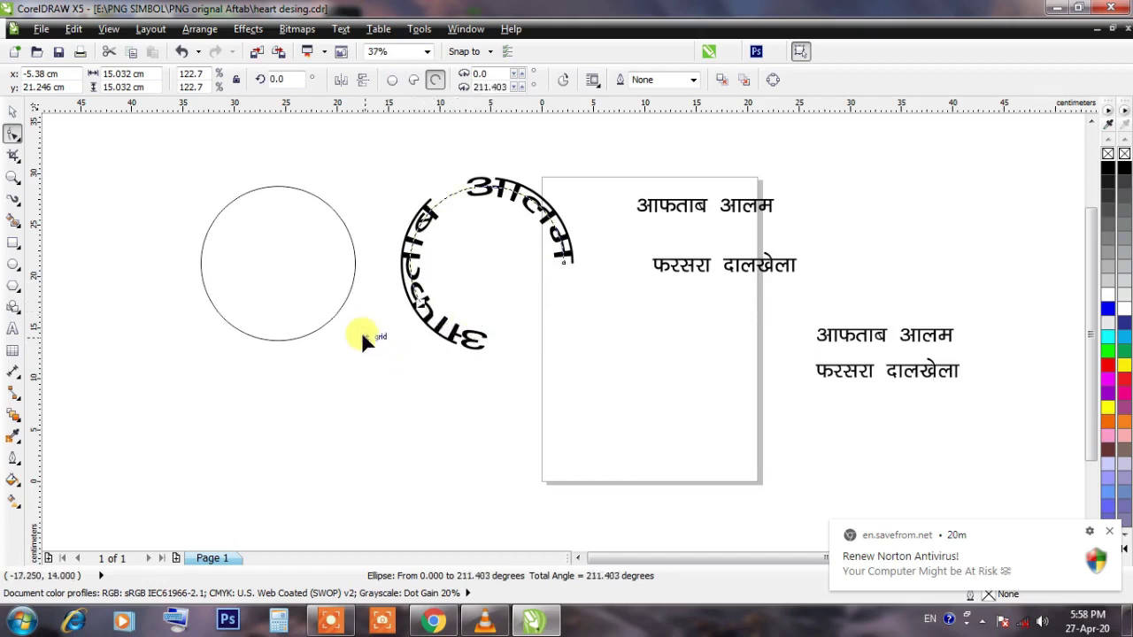
{"action": "left_click_drag", "start_coordinate": [349, 322], "coordinate": [329, 271]}
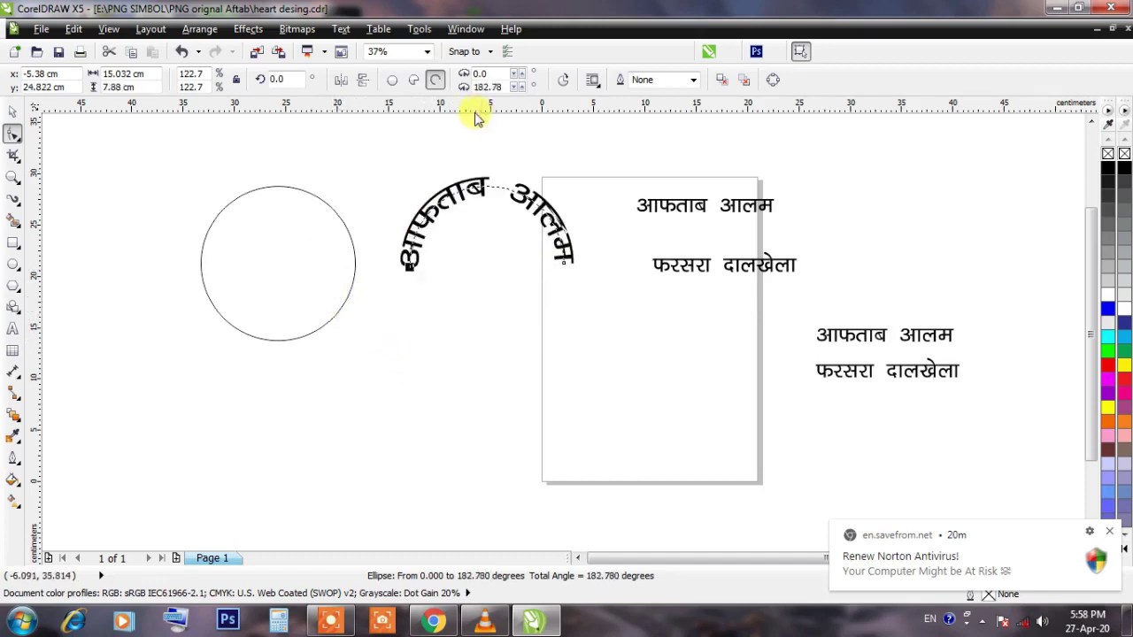
Step: Place a horizontal guideline at the arc's base and align the arc's left end to it, spanning about 180.4 degrees
{"action": "left_click_drag", "start_coordinate": [476, 113], "coordinate": [475, 270]}
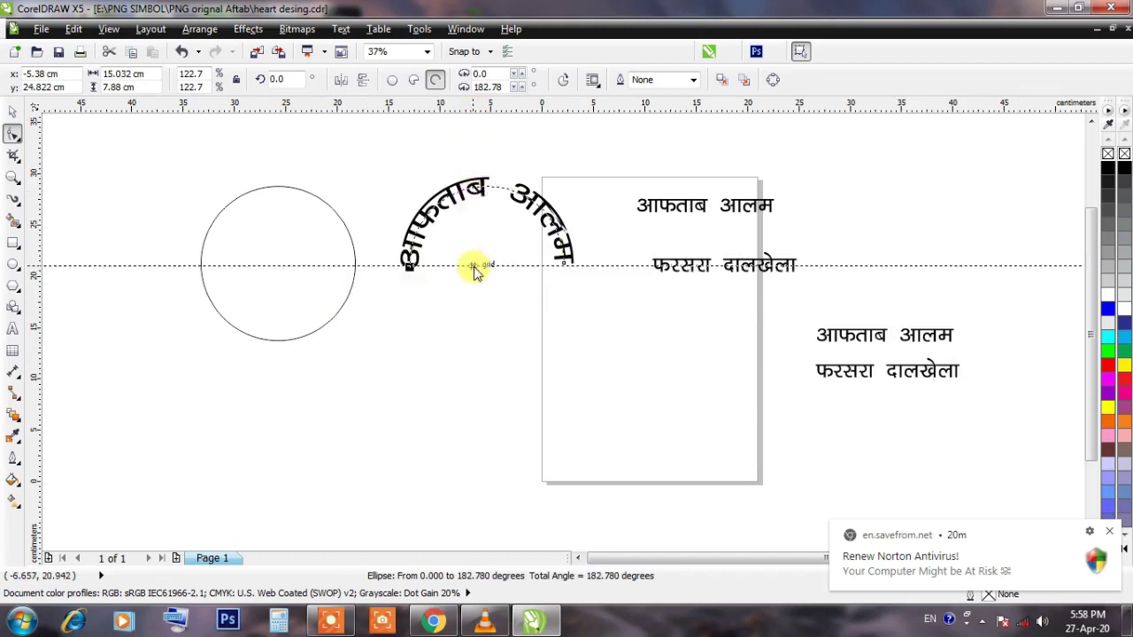
{"action": "scroll", "coordinate": [475, 267], "scroll_direction": "up", "scroll_amount": 4}
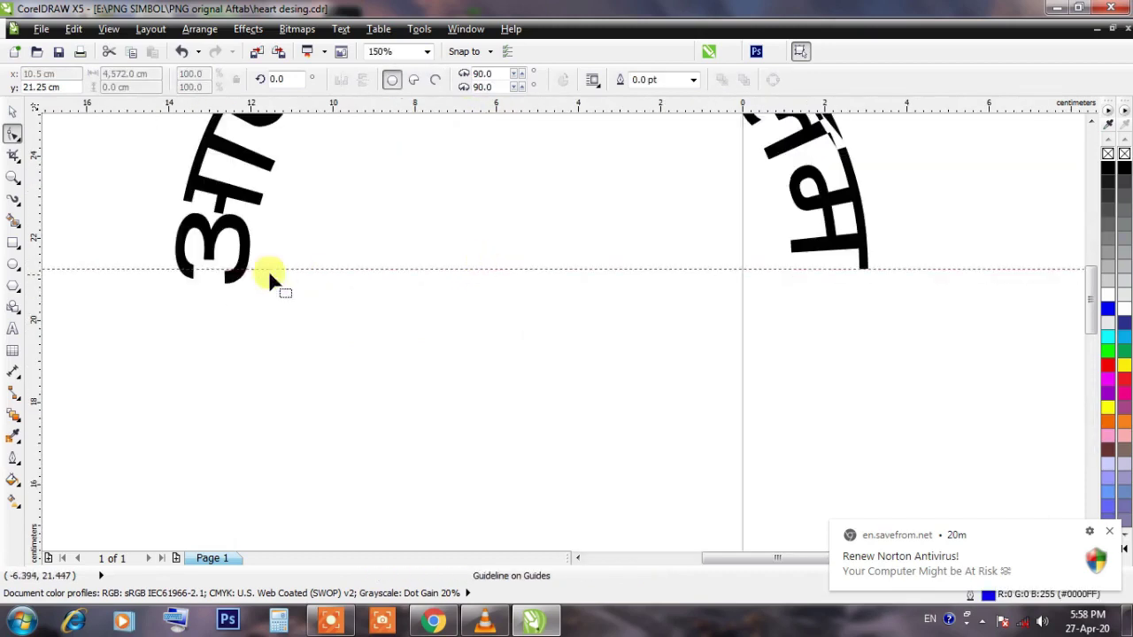
{"action": "left_click", "coordinate": [242, 245]}
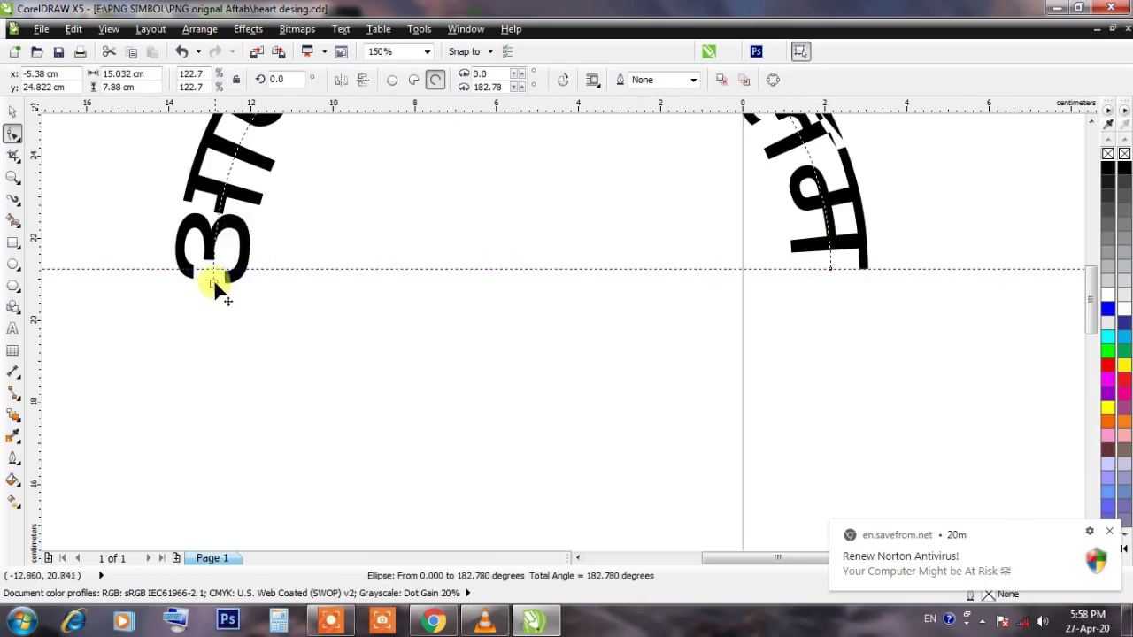
{"action": "left_click_drag", "start_coordinate": [213, 279], "coordinate": [212, 274]}
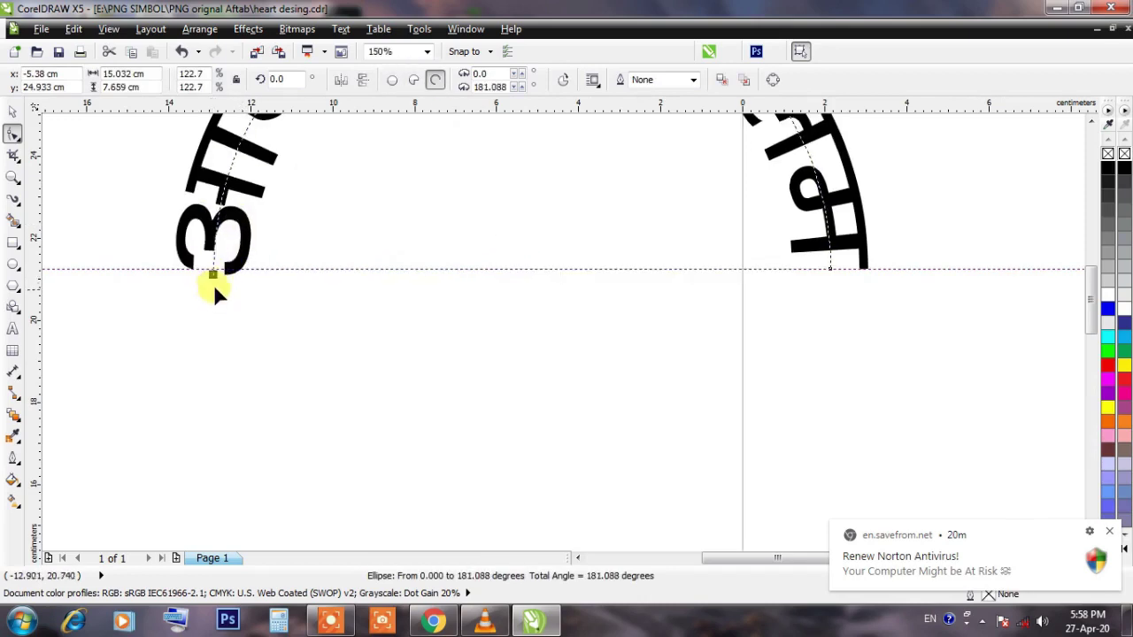
{"action": "scroll", "coordinate": [214, 278], "scroll_direction": "up", "scroll_amount": 2}
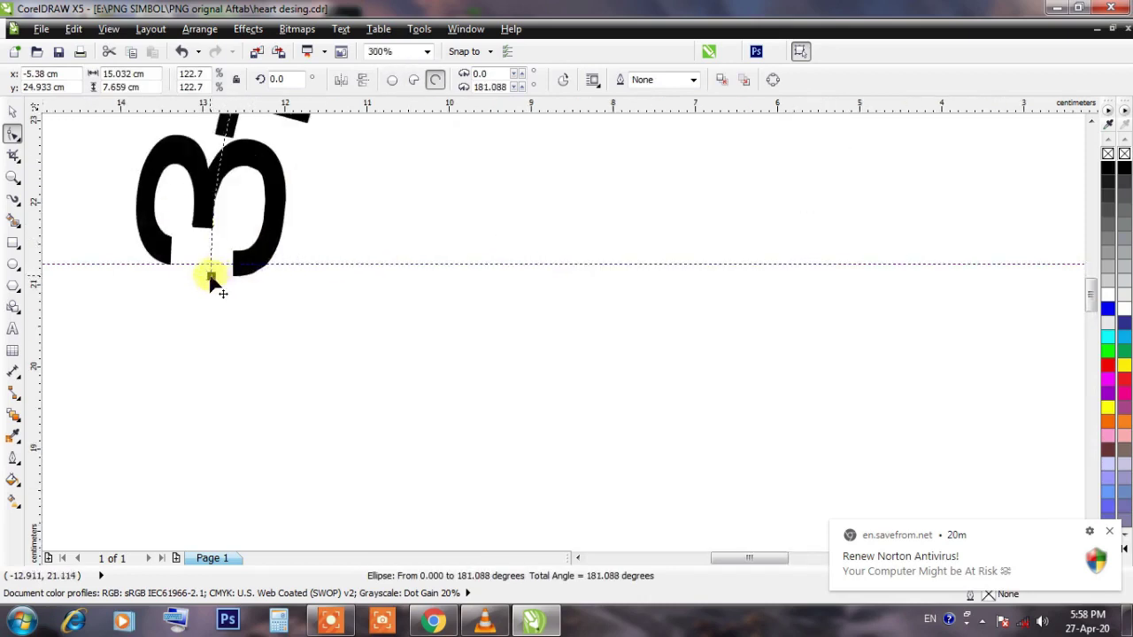
{"action": "left_click_drag", "start_coordinate": [212, 280], "coordinate": [205, 276]}
{"action": "scroll", "coordinate": [205, 264], "scroll_direction": "down", "scroll_amount": 2}
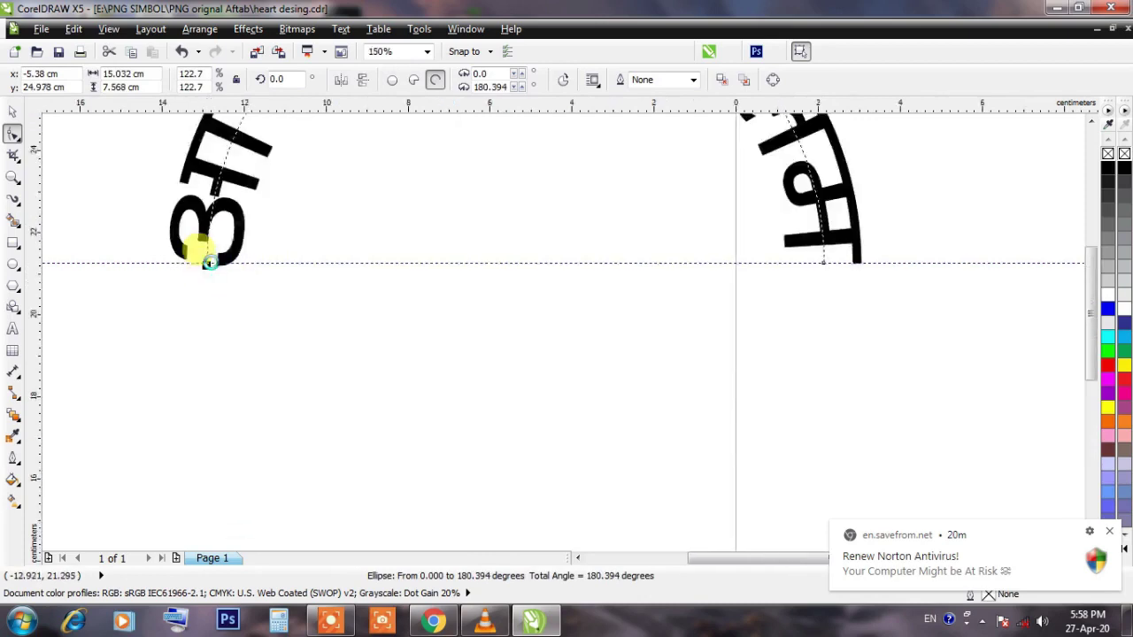
{"action": "scroll", "coordinate": [285, 232], "scroll_direction": "down", "scroll_amount": 4}
Step: Select the whole upper name arc and create a vertically mirrored copy directly below it to complete the ring
{"action": "left_click", "coordinate": [16, 112]}
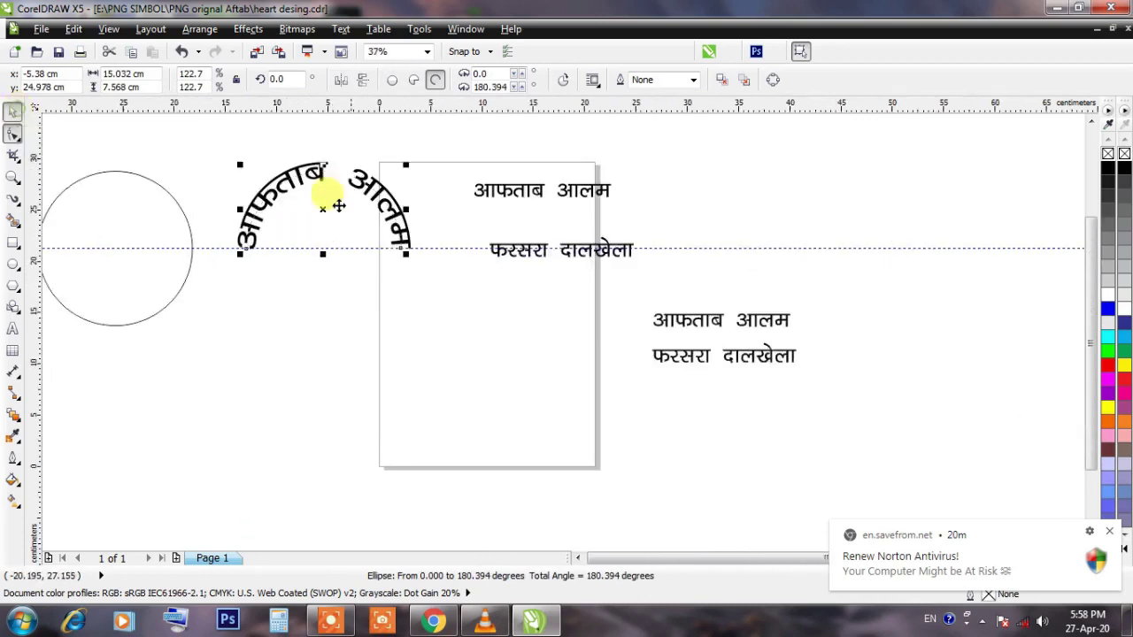
{"action": "scroll", "coordinate": [320, 131], "scroll_direction": "down", "scroll_amount": 1}
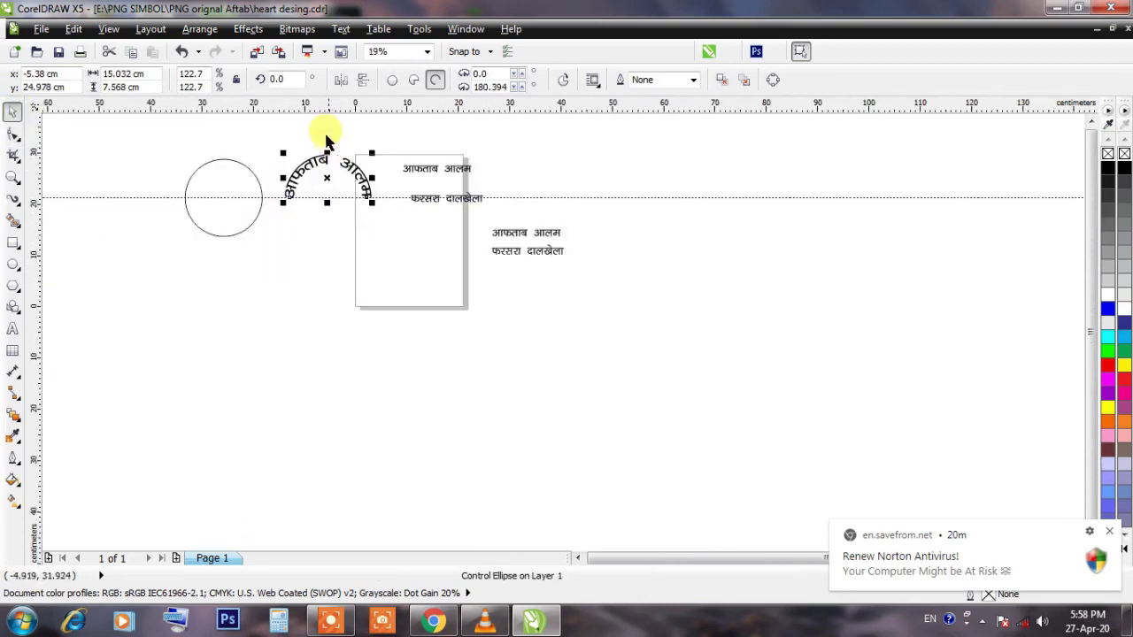
{"action": "left_click", "coordinate": [298, 139]}
{"action": "scroll", "coordinate": [292, 138], "scroll_direction": "up", "scroll_amount": 1}
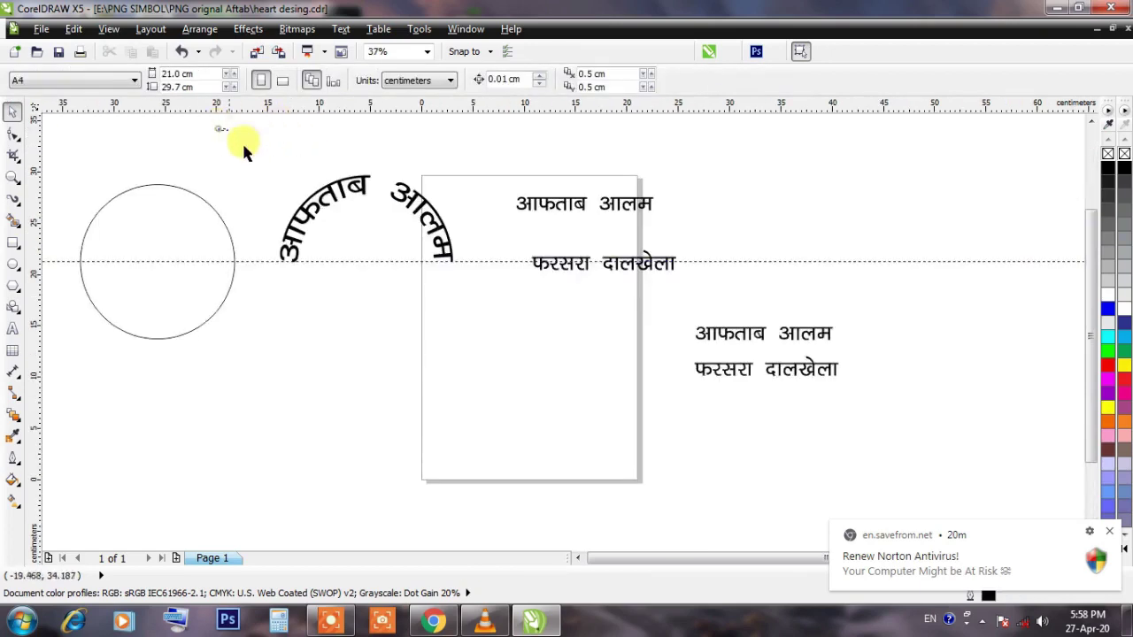
{"action": "left_click_drag", "start_coordinate": [244, 146], "coordinate": [496, 326]}
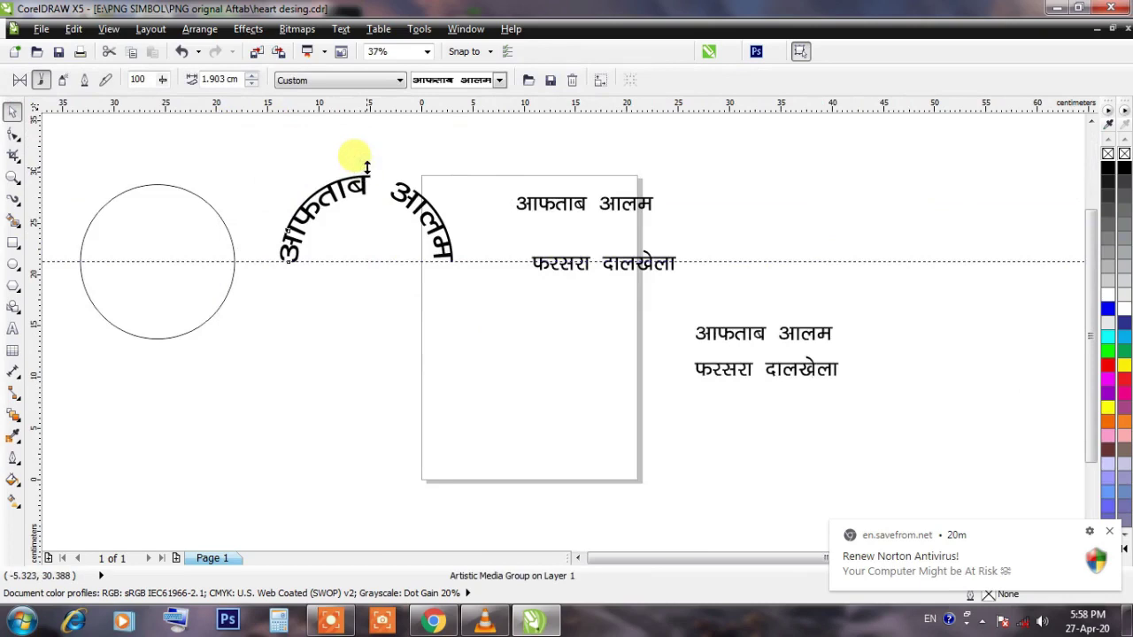
{"action": "left_click_drag", "start_coordinate": [367, 166], "coordinate": [362, 303]}
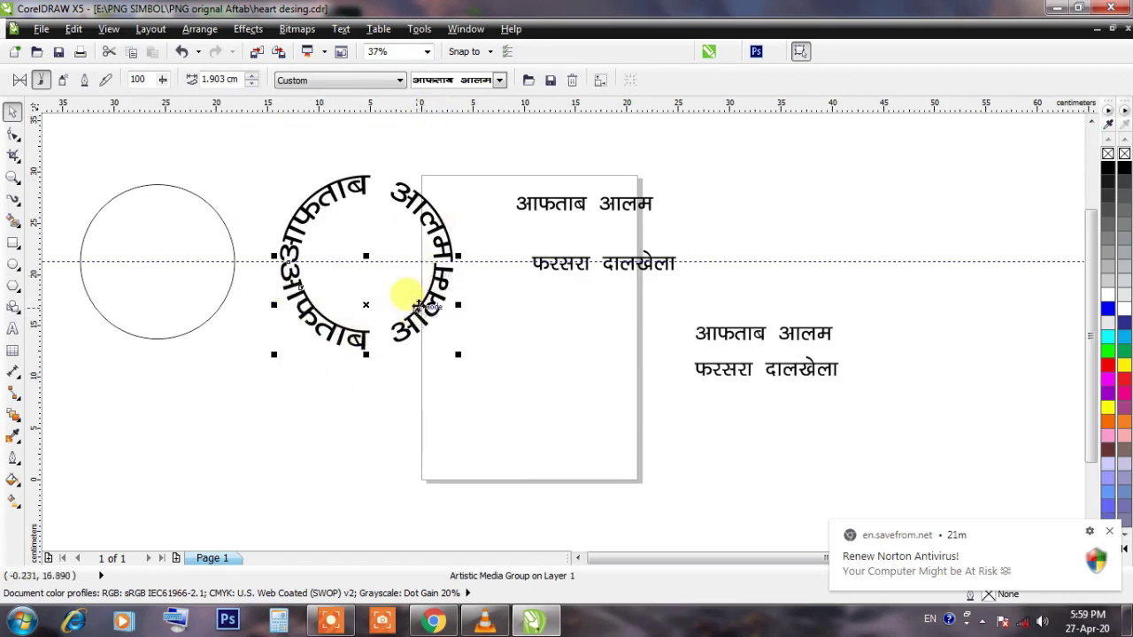
Step: Apply the second custom Hindi text brushstroke to the lower arc and set its stroke width to 2.903 cm
{"action": "left_click", "coordinate": [501, 81]}
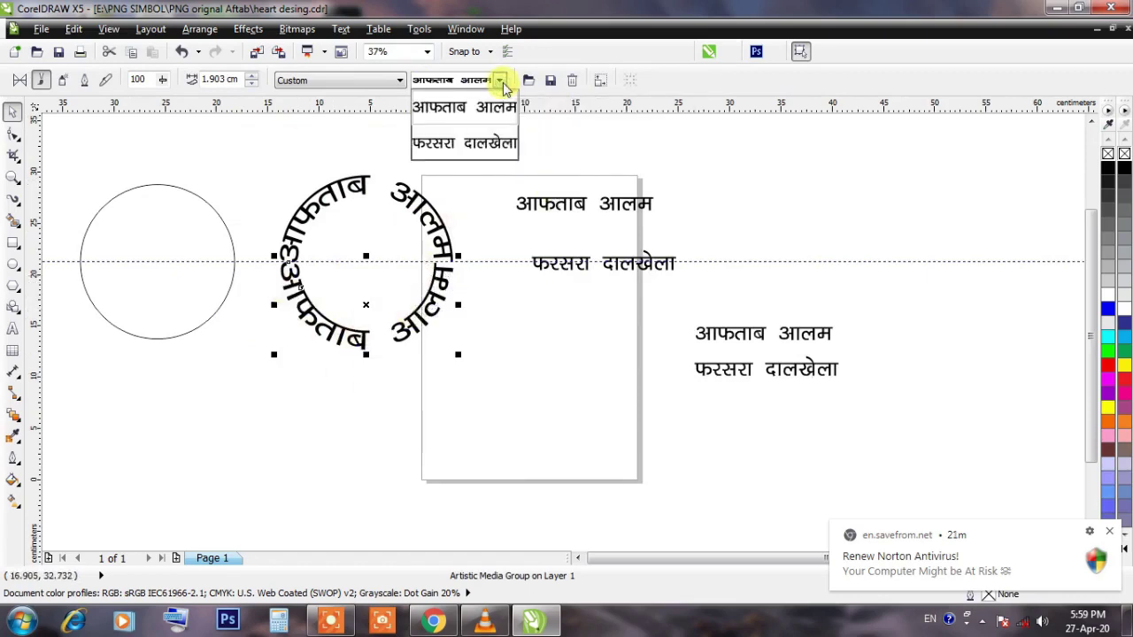
{"action": "left_click", "coordinate": [450, 145]}
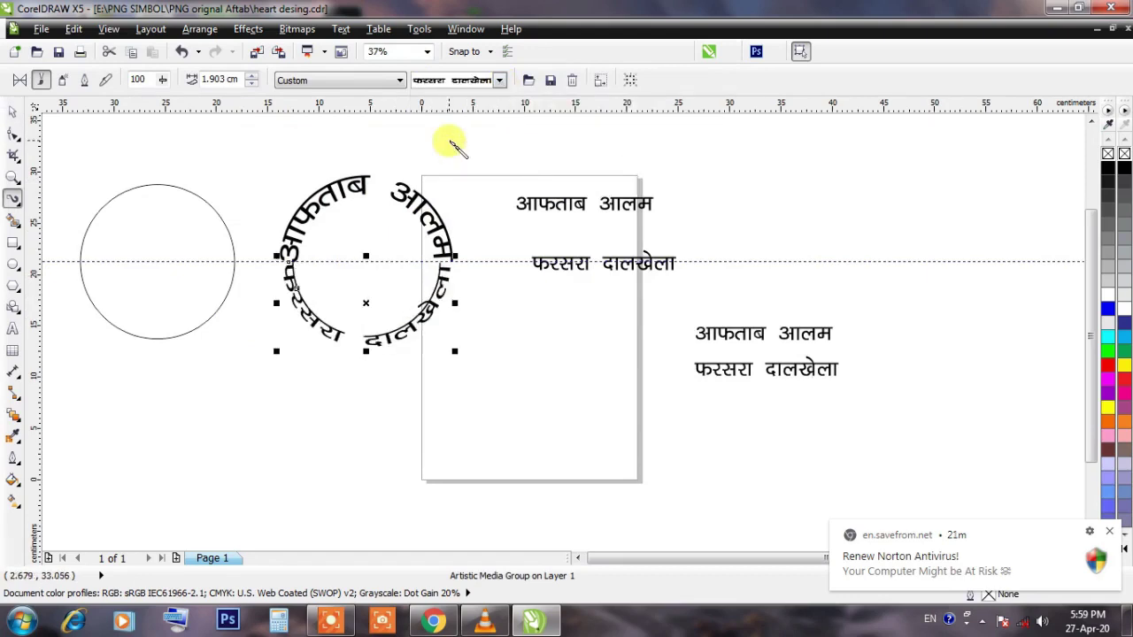
{"action": "scroll", "coordinate": [301, 332], "scroll_direction": "up", "scroll_amount": 2}
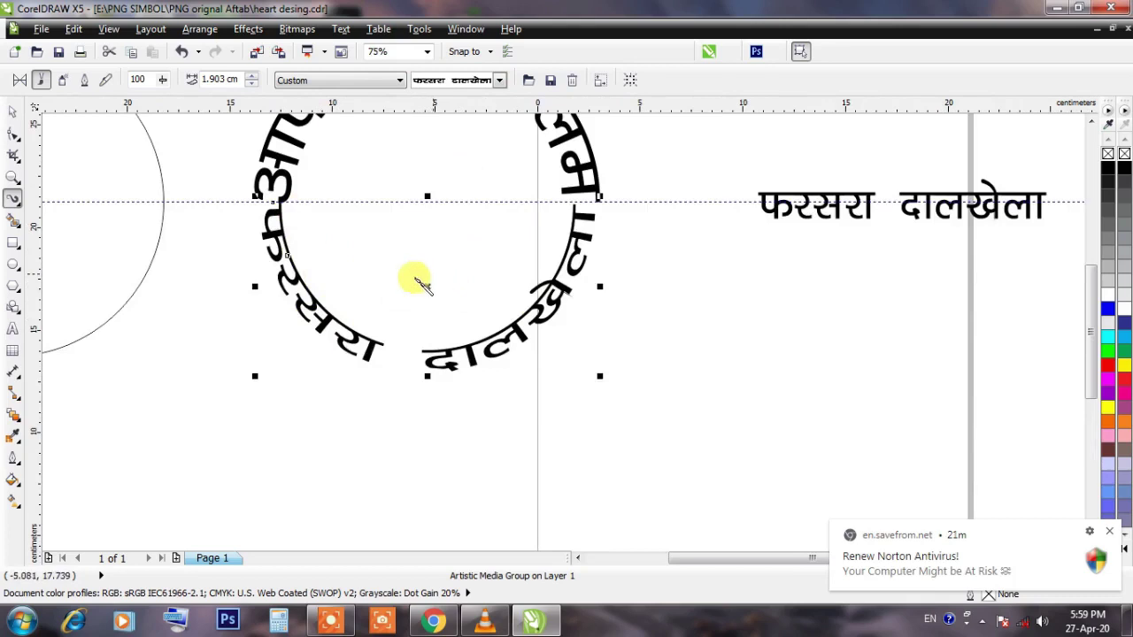
{"action": "left_click", "coordinate": [252, 77]}
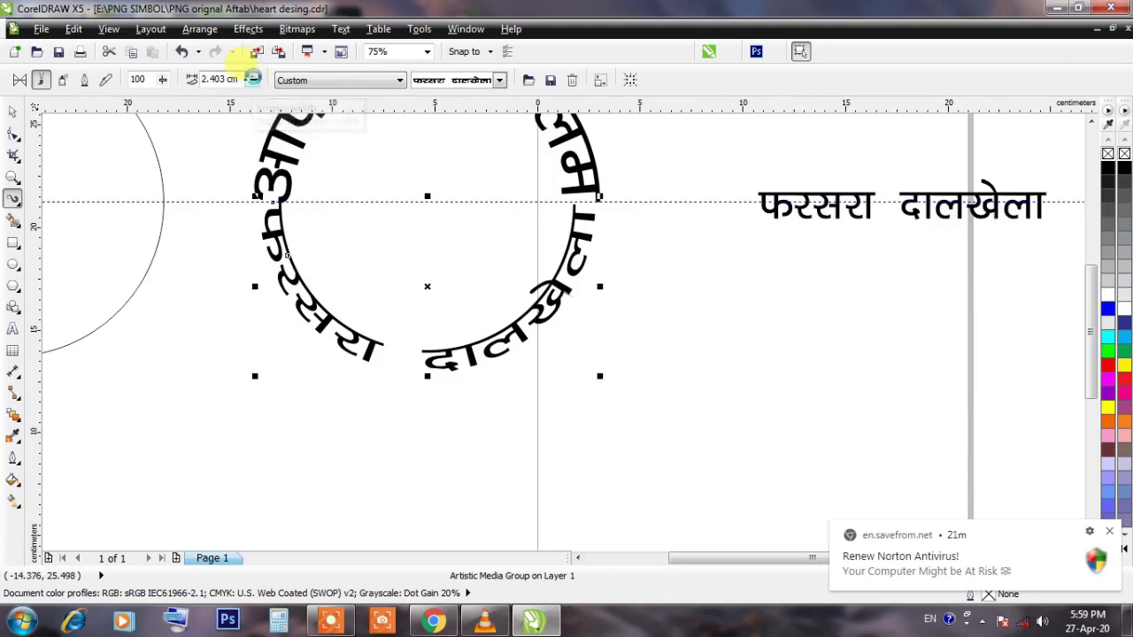
{"action": "left_click", "coordinate": [252, 77]}
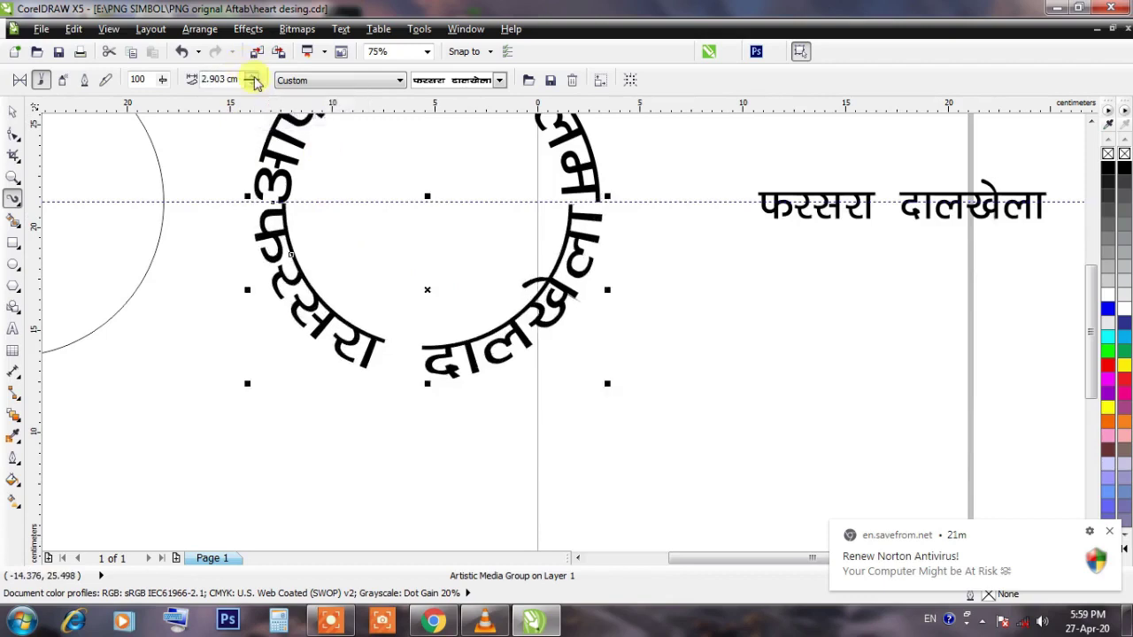
{"action": "left_click", "coordinate": [252, 77]}
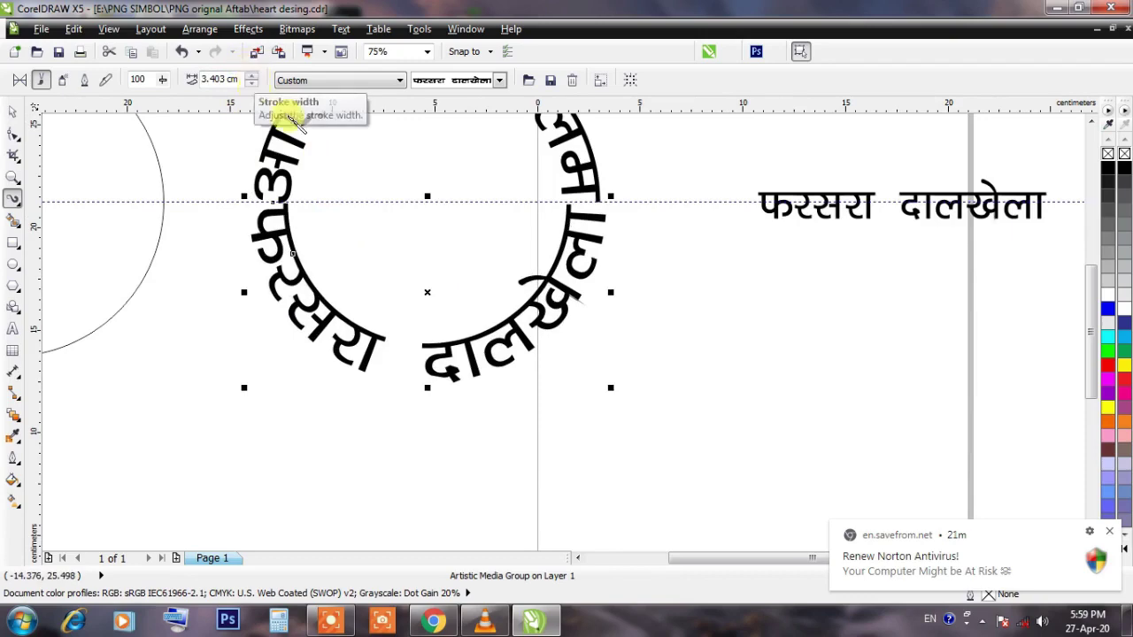
{"action": "scroll", "coordinate": [384, 261], "scroll_direction": "down", "scroll_amount": 1}
{"action": "scroll", "coordinate": [380, 190], "scroll_direction": "up", "scroll_amount": 1}
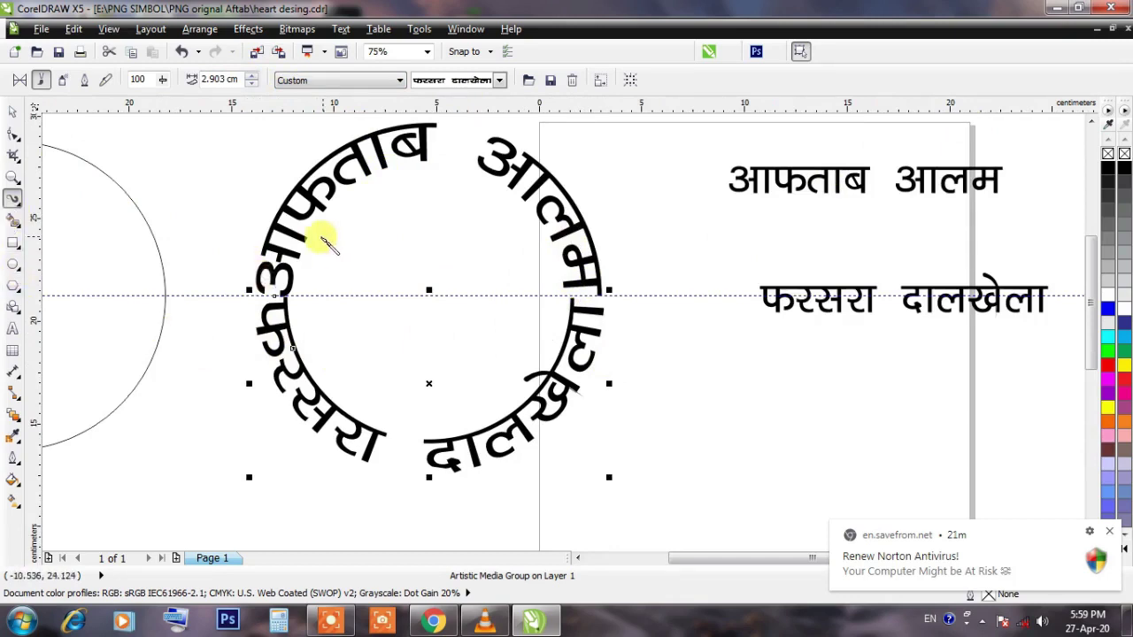
Step: Shorten the lower arc at both ends to span about 11.3 to 167.8 degrees, and move the guideline down to its ends at 19.765 cm
{"action": "key", "text": "F10"}
{"action": "scroll", "coordinate": [275, 324], "scroll_direction": "up", "scroll_amount": 2}
{"action": "left_click_drag", "start_coordinate": [887, 330], "coordinate": [885, 332]}
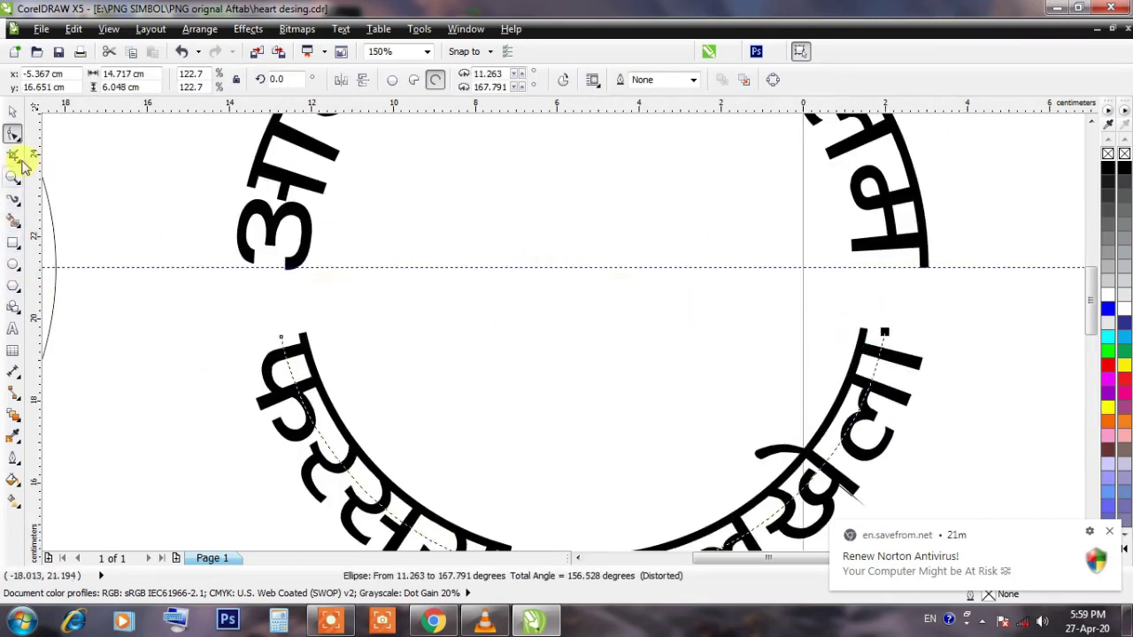
{"action": "left_click", "coordinate": [14, 112]}
{"action": "left_click_drag", "start_coordinate": [169, 268], "coordinate": [175, 328]}
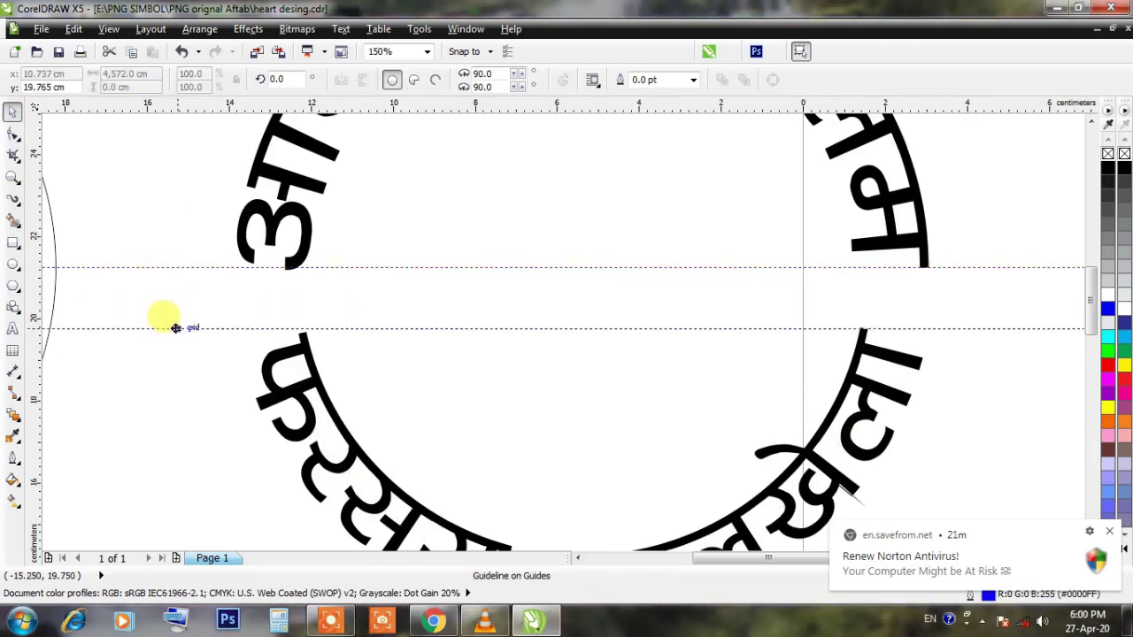
{"action": "scroll", "coordinate": [280, 257], "scroll_direction": "down", "scroll_amount": 2}
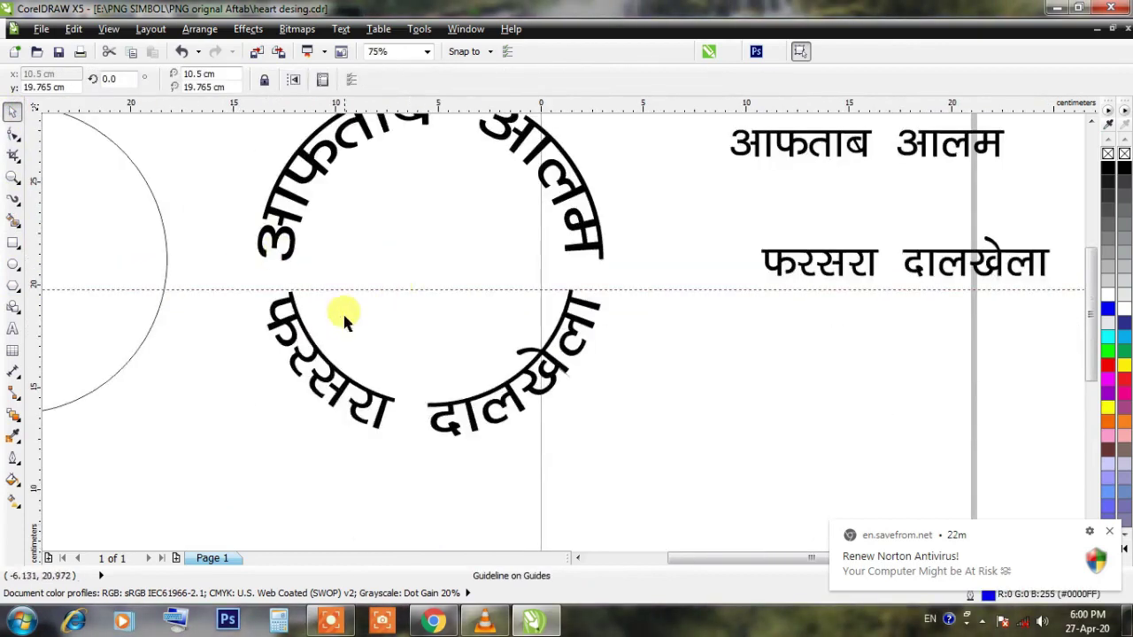
Step: Shorten the lower text arc at both ends to span 18.552 to 162.013 degrees, and move the guideline to its ends at 19.0 cm
{"action": "left_click", "coordinate": [305, 343]}
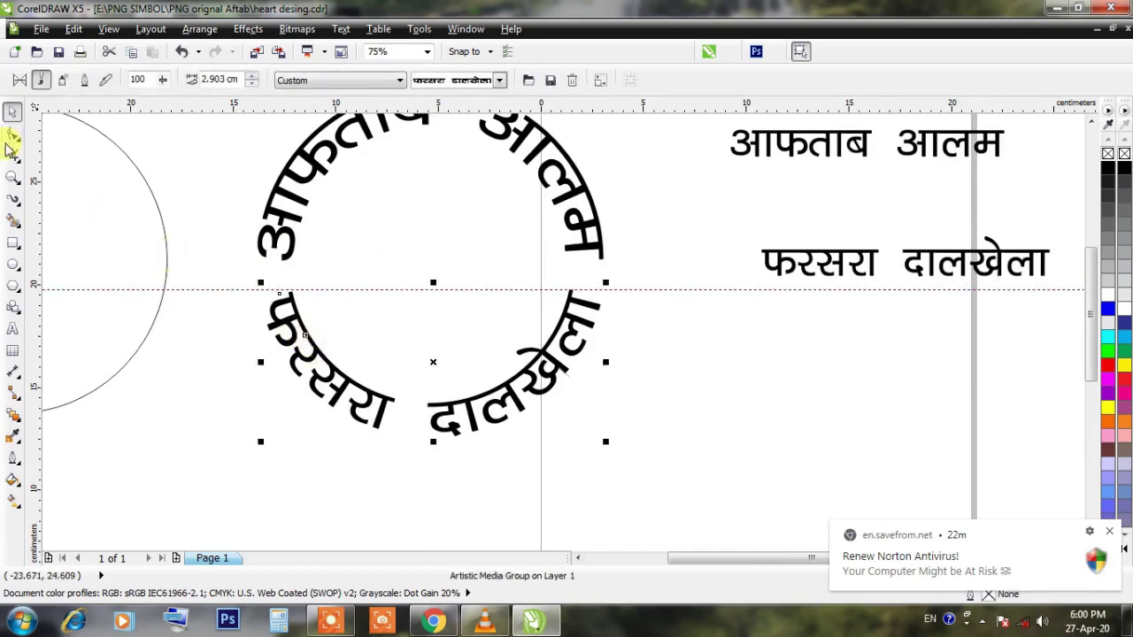
{"action": "left_click", "coordinate": [12, 133]}
{"action": "scroll", "coordinate": [294, 307], "scroll_direction": "up", "scroll_amount": 2}
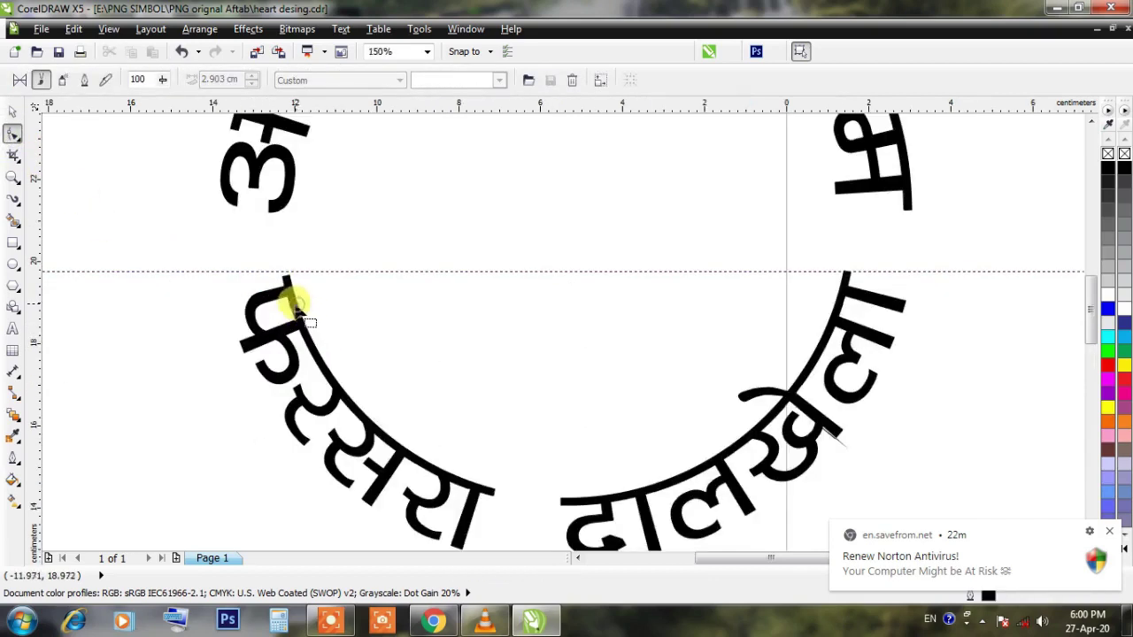
{"action": "left_click", "coordinate": [277, 292]}
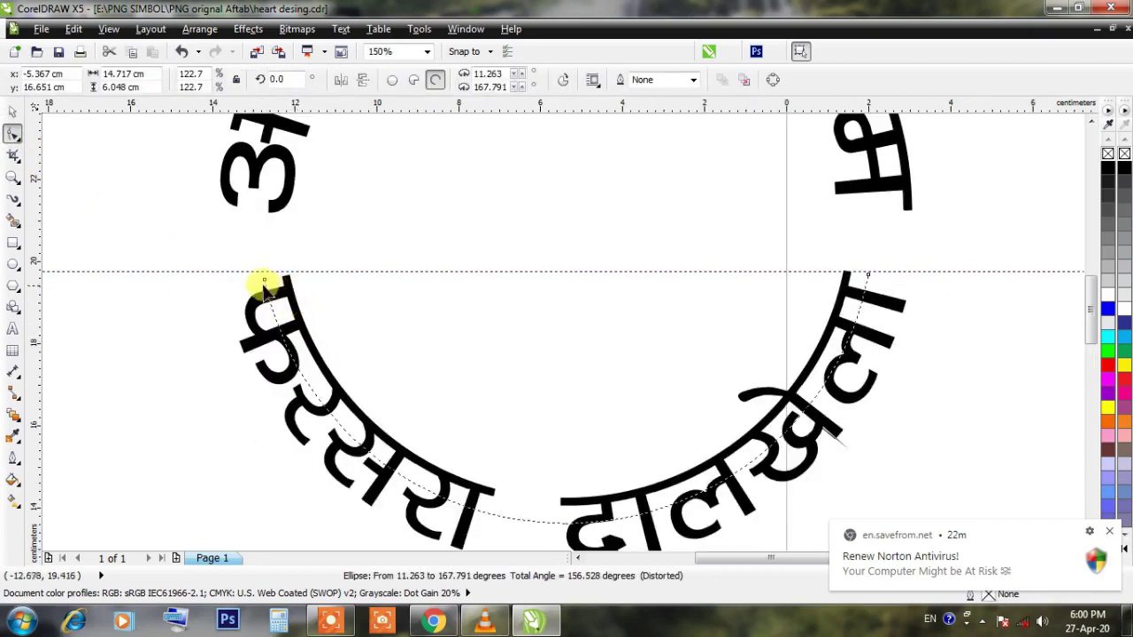
{"action": "left_click_drag", "start_coordinate": [264, 282], "coordinate": [271, 308]}
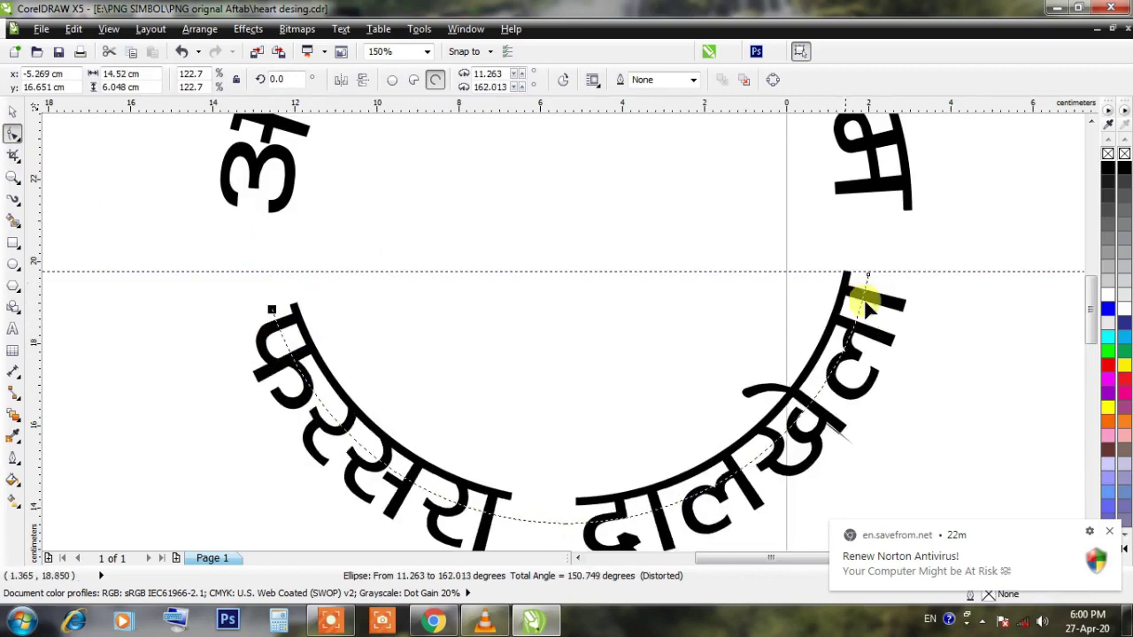
{"action": "left_click_drag", "start_coordinate": [864, 284], "coordinate": [856, 333]}
{"action": "left_click", "coordinate": [14, 114]}
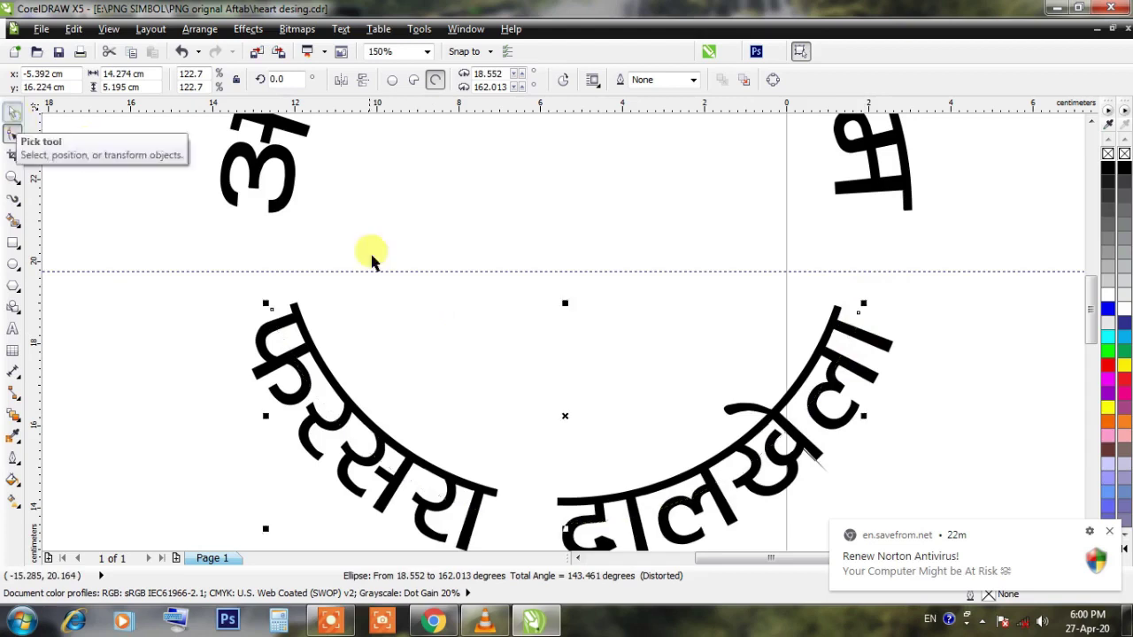
{"action": "left_click_drag", "start_coordinate": [363, 271], "coordinate": [377, 301]}
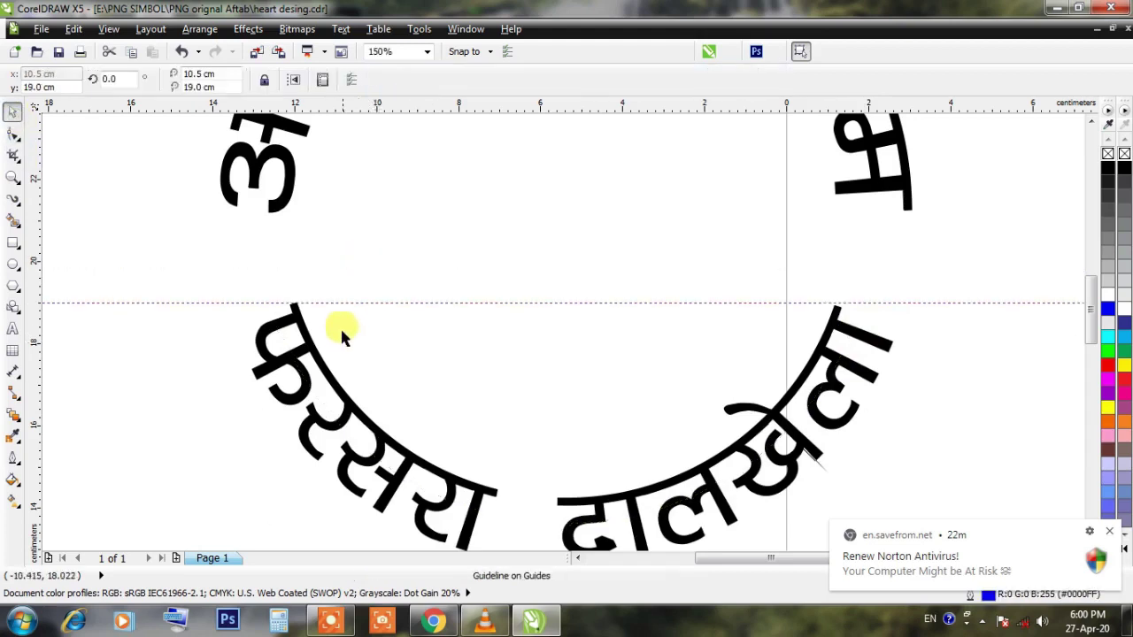
Step: Delete the horizontal guideline running above the lower text arc
{"action": "scroll", "coordinate": [339, 312], "scroll_direction": "down", "scroll_amount": 1}
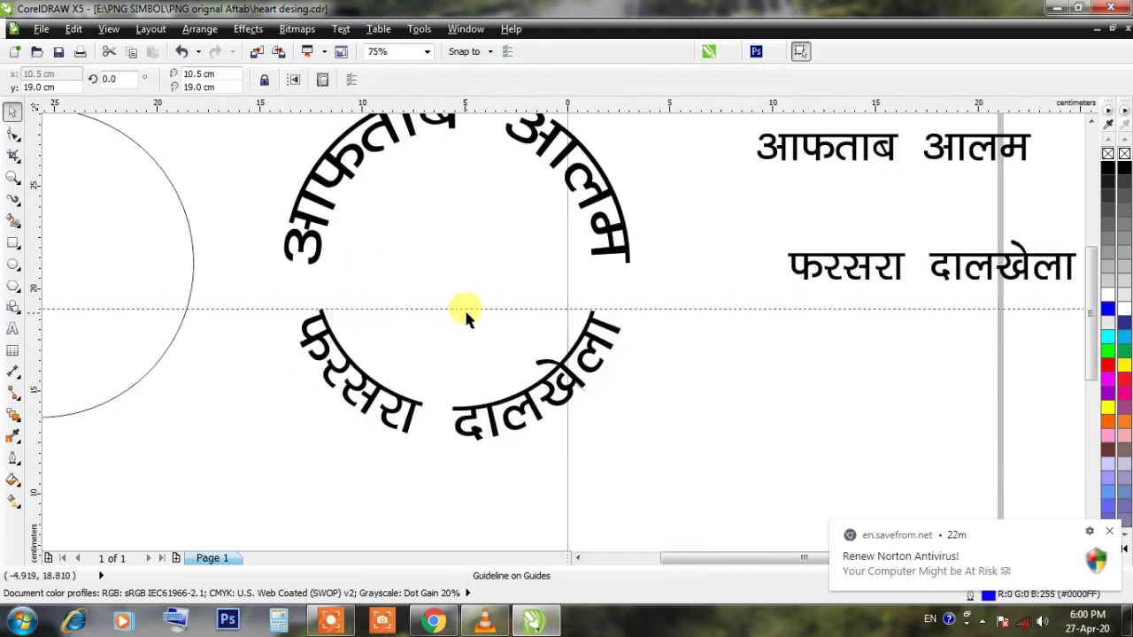
{"action": "left_click", "coordinate": [464, 308]}
{"action": "key", "text": "Delete"}
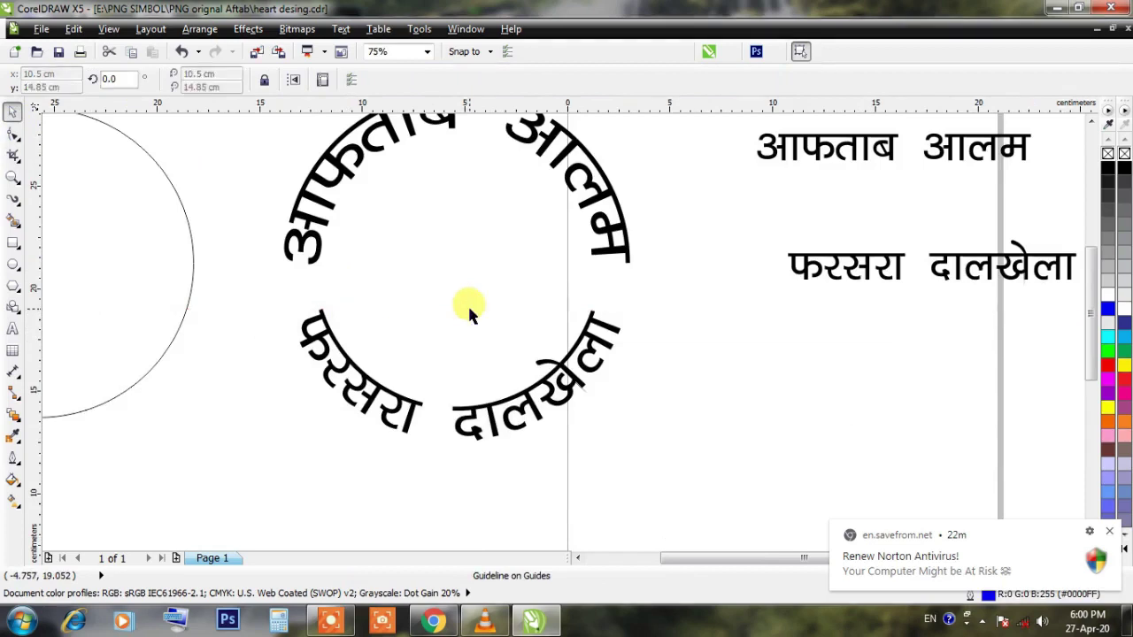
{"action": "scroll", "coordinate": [469, 304], "scroll_direction": "down", "scroll_amount": 1}
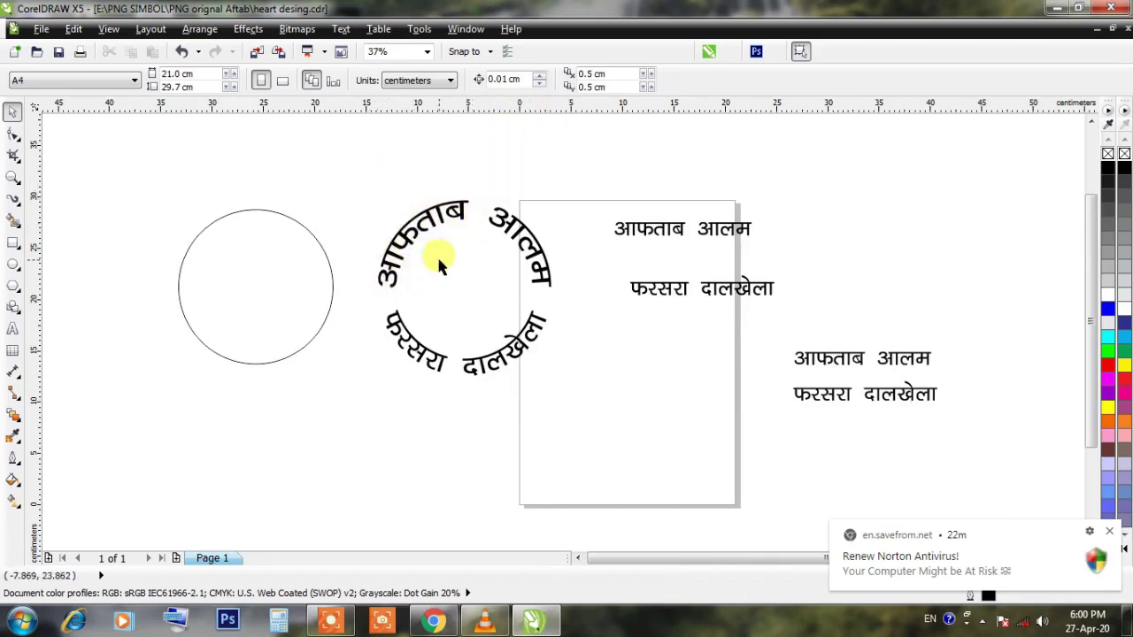
Step: Enlarge the plain circle beside the text ring to 18.703 cm in diameter
{"action": "scroll", "coordinate": [280, 268], "scroll_direction": "right", "scroll_amount": 2}
{"action": "left_click_drag", "start_coordinate": [215, 366], "coordinate": [169, 284]}
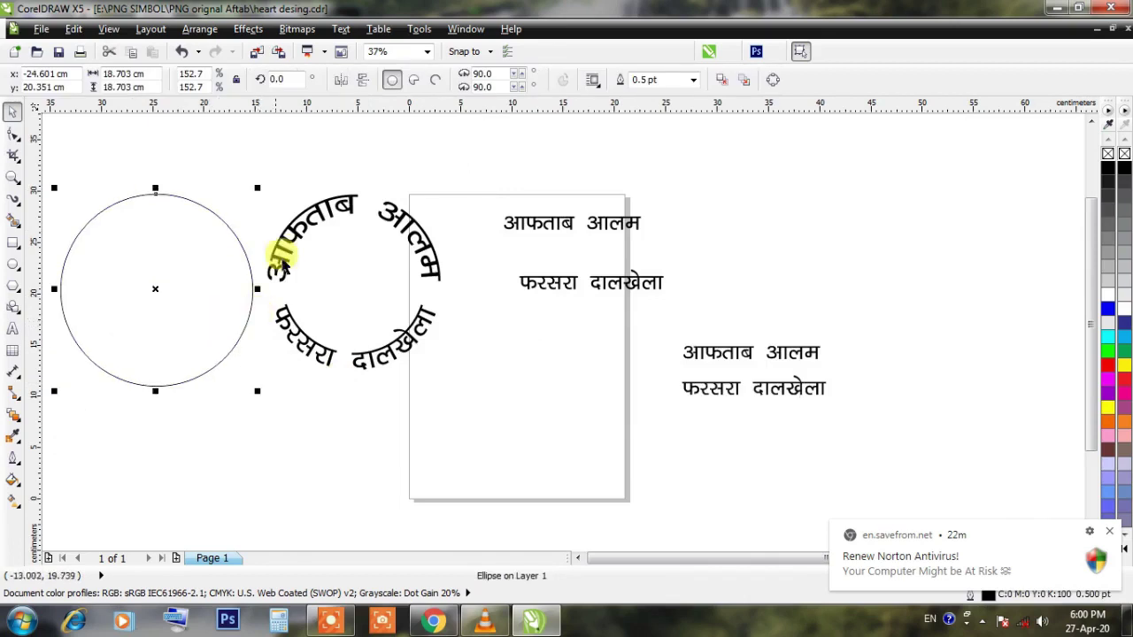
{"action": "left_click_drag", "start_coordinate": [246, 156], "coordinate": [500, 456]}
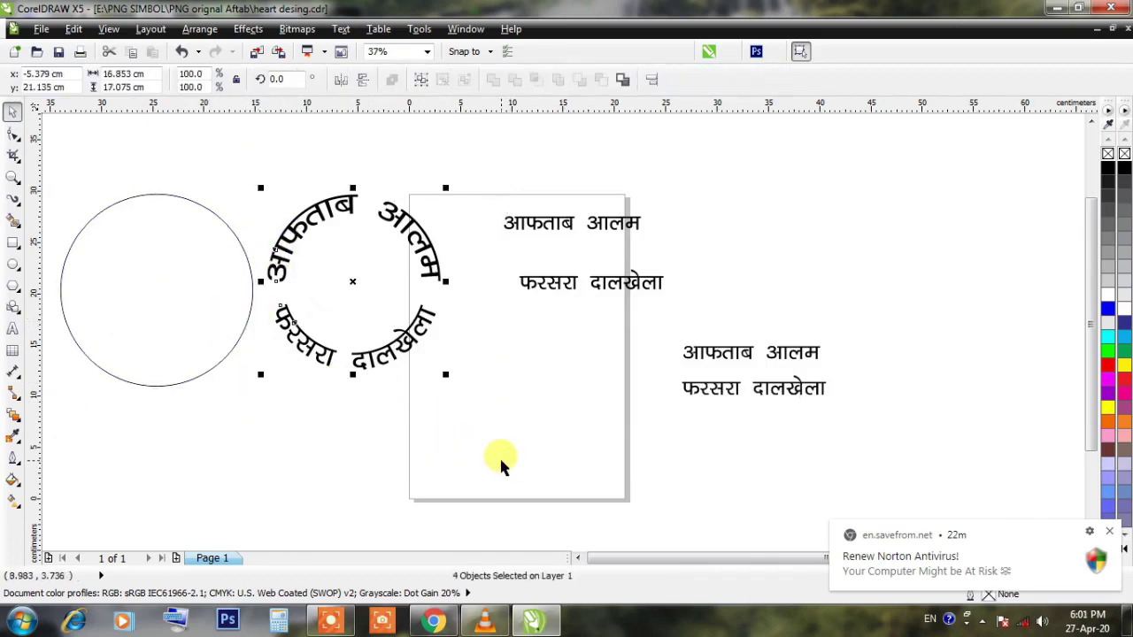
{"action": "left_click", "coordinate": [495, 446]}
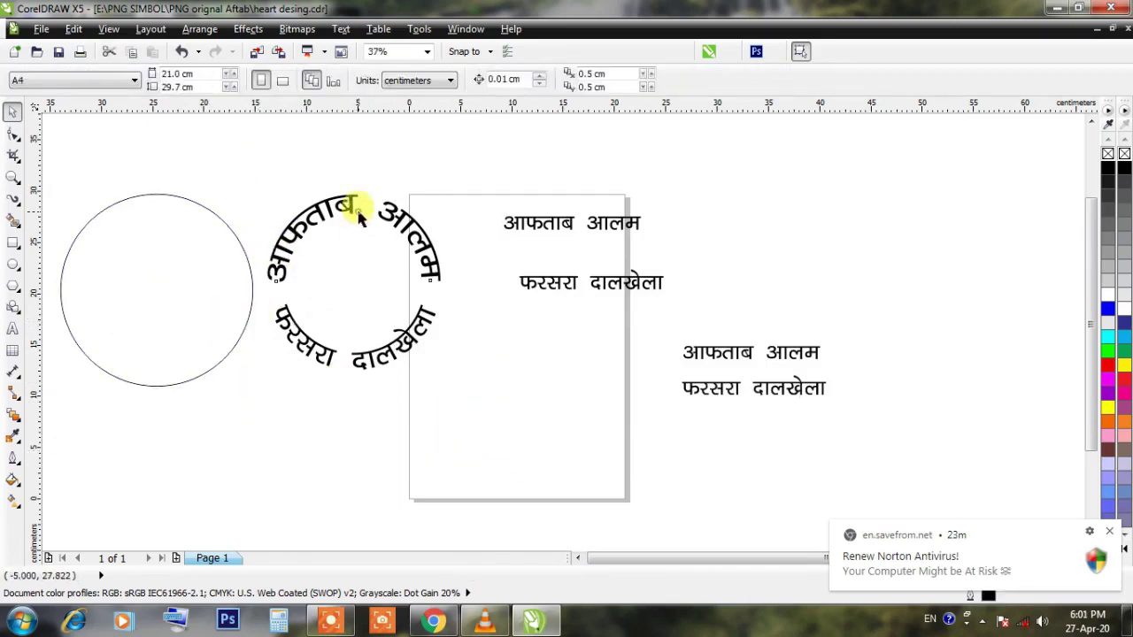
Step: Try to break the upper text arc's Artistic Media group apart to free its control curve
{"action": "left_click", "coordinate": [359, 211]}
{"action": "left_click", "coordinate": [13, 133]}
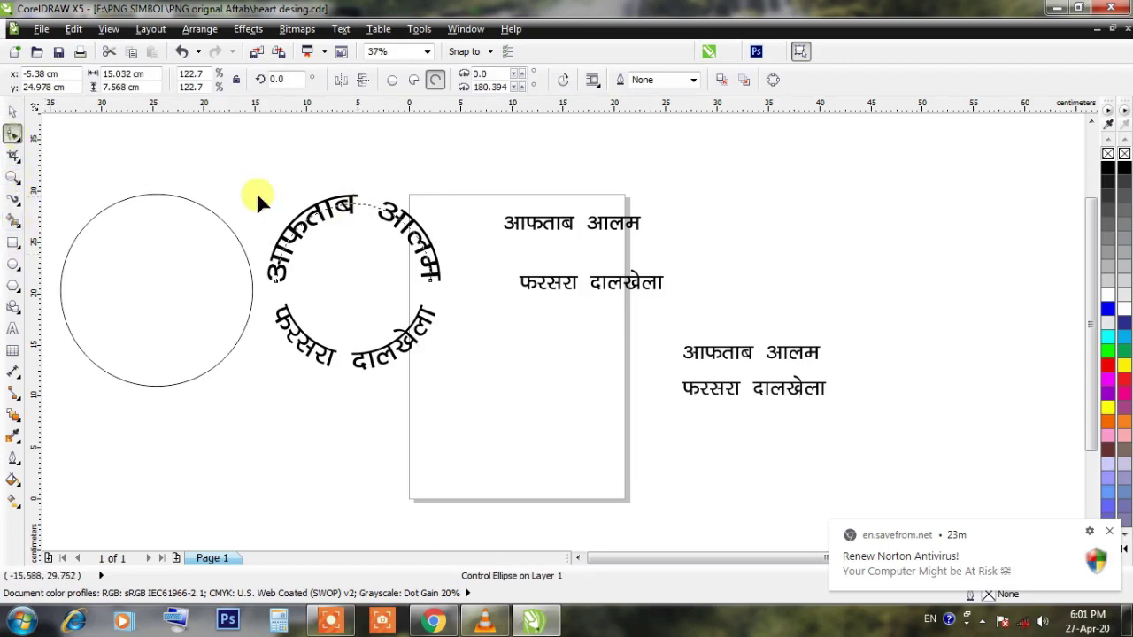
{"action": "scroll", "coordinate": [360, 208], "scroll_direction": "up", "scroll_amount": 2}
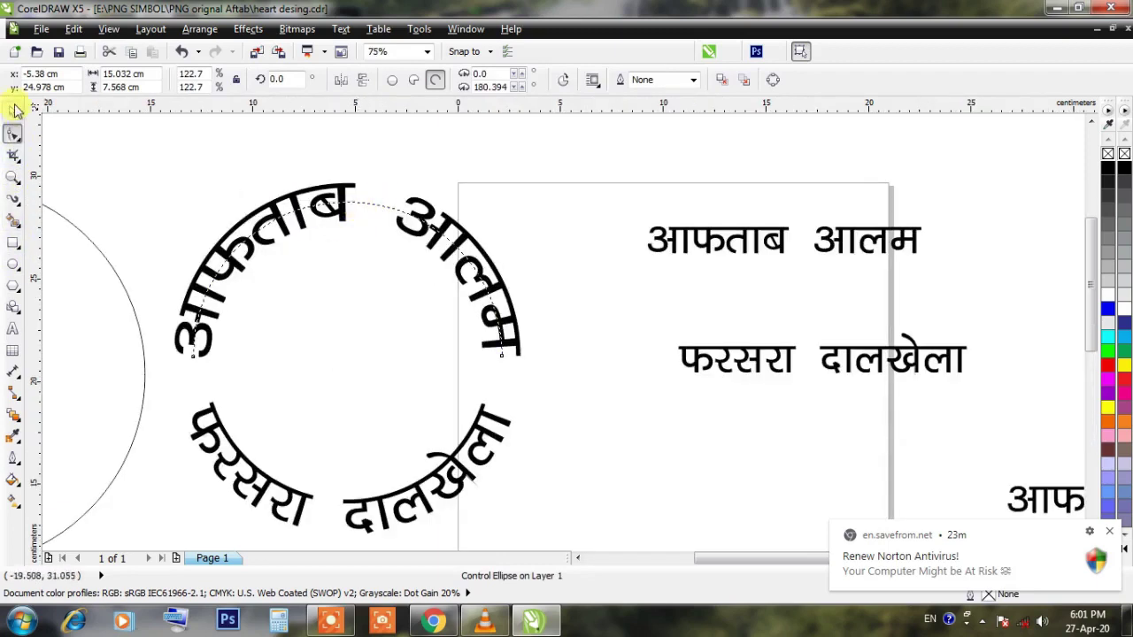
{"action": "left_click", "coordinate": [16, 110]}
{"action": "left_click", "coordinate": [371, 184]}
{"action": "left_click", "coordinate": [345, 185]}
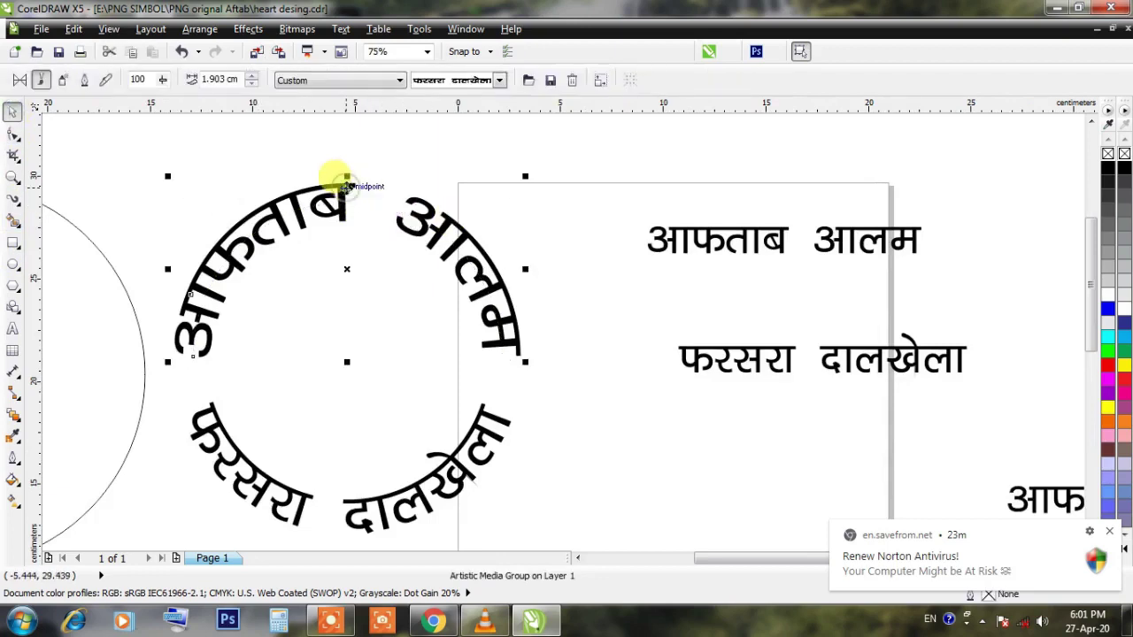
{"action": "right_click", "coordinate": [346, 187]}
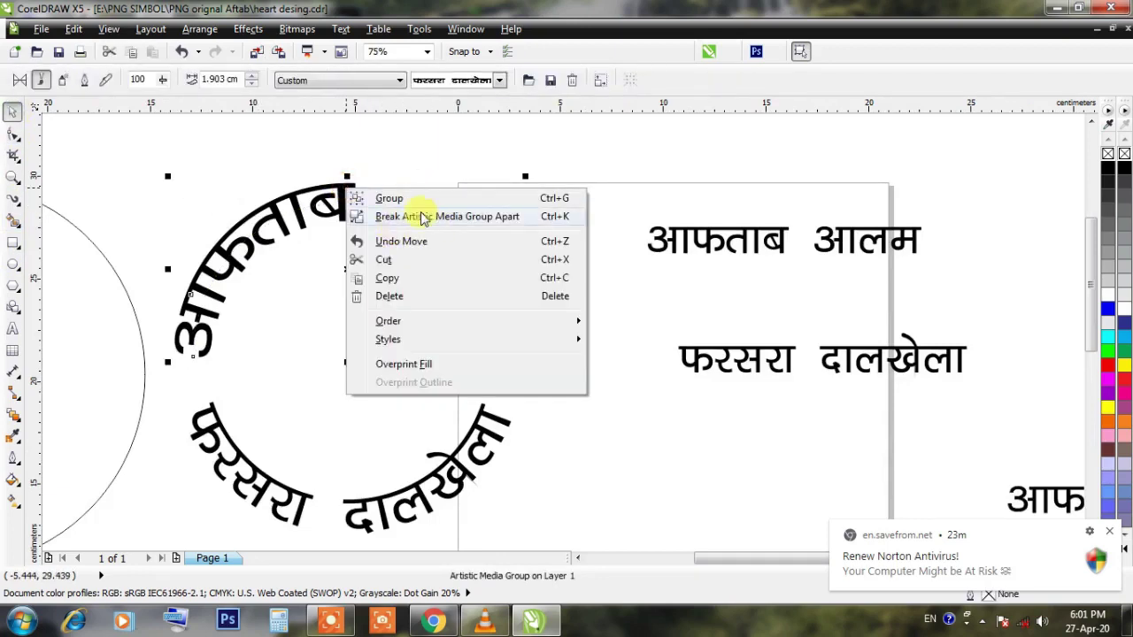
{"action": "left_click", "coordinate": [424, 218]}
{"action": "left_click", "coordinate": [405, 161]}
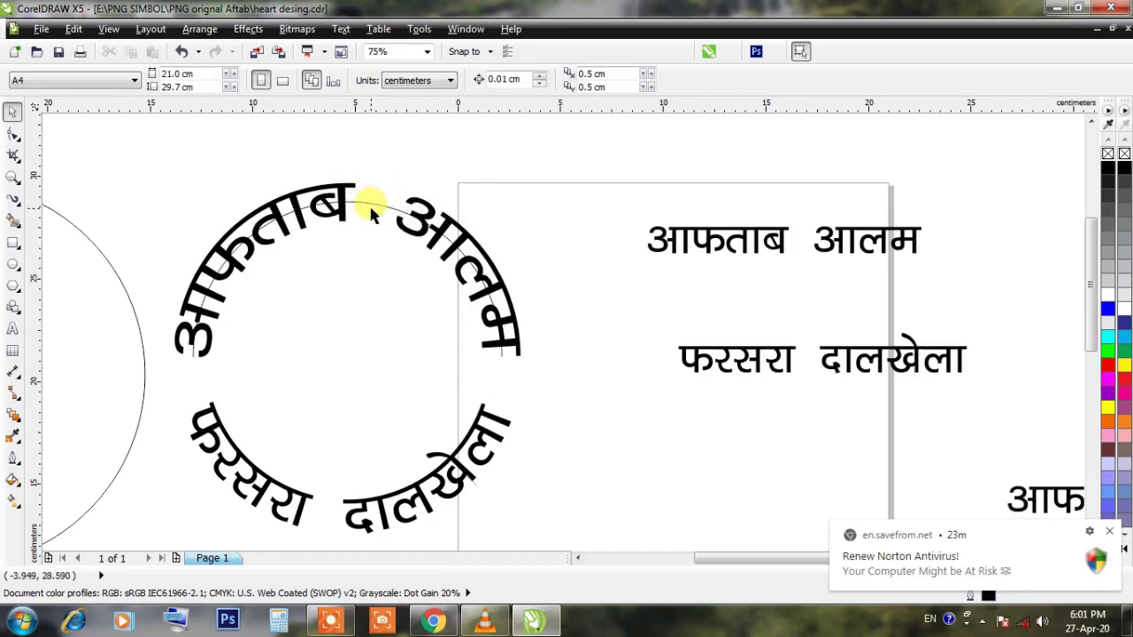
{"action": "left_click", "coordinate": [359, 203]}
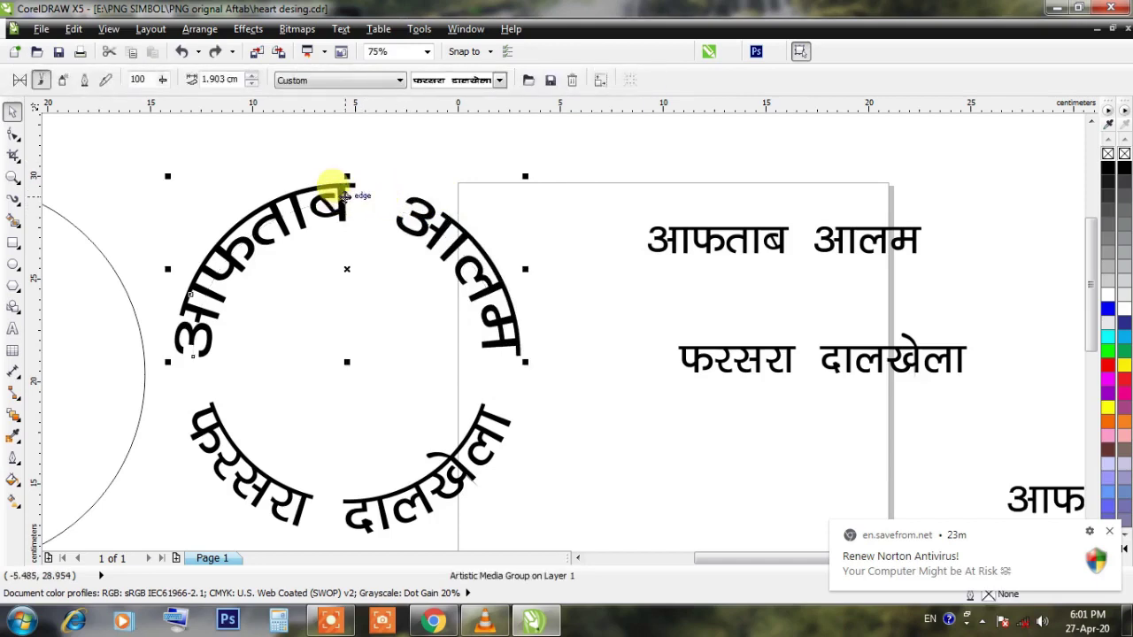
Step: Break the upper text arc's Artistic Media group apart and delete the separated control curve
{"action": "right_click", "coordinate": [344, 196]}
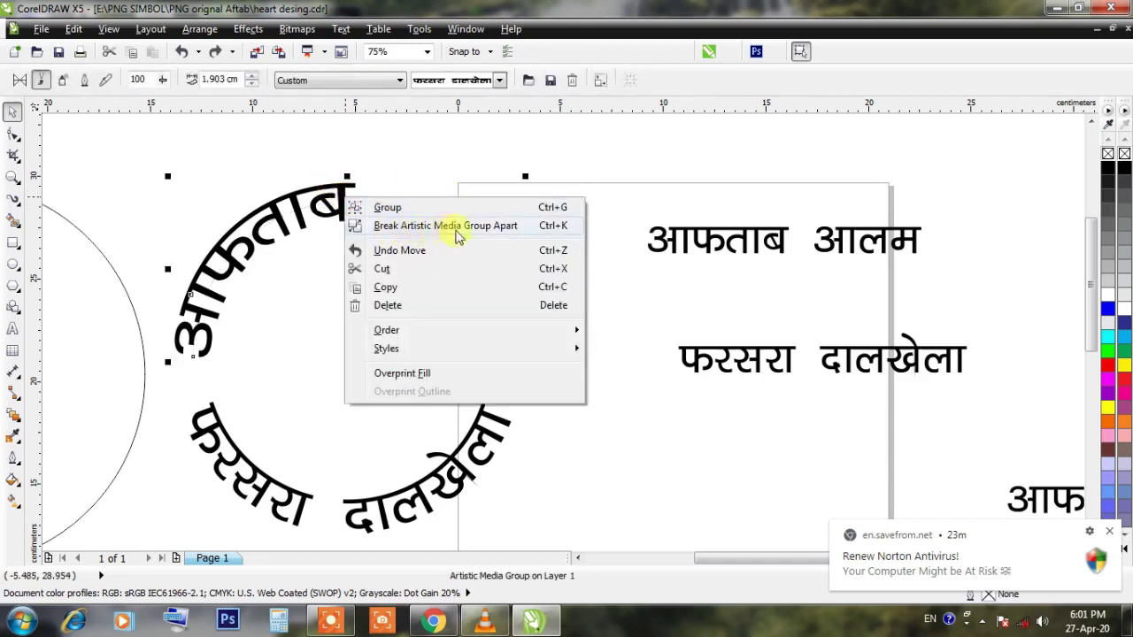
{"action": "left_click", "coordinate": [508, 232]}
{"action": "left_click", "coordinate": [363, 201]}
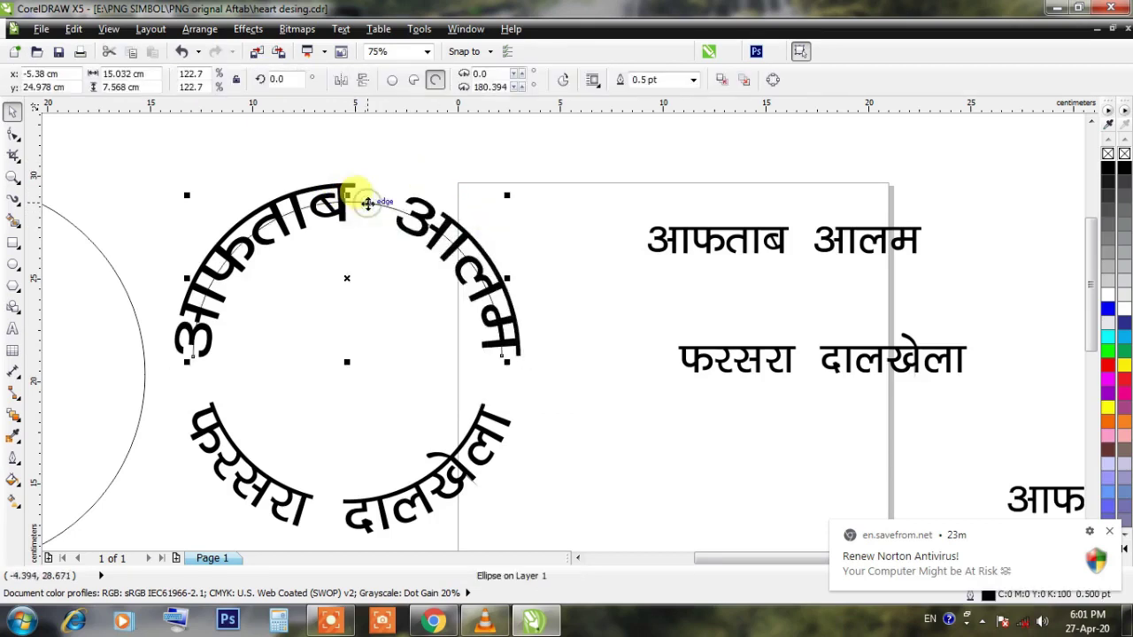
{"action": "key", "text": "Escape"}
Step: Select the upper and lower text arcs together and group them into a single ring
{"action": "scroll", "coordinate": [612, 420], "scroll_direction": "down", "scroll_amount": 3}
{"action": "scroll", "coordinate": [611, 419], "scroll_direction": "left", "scroll_amount": 5}
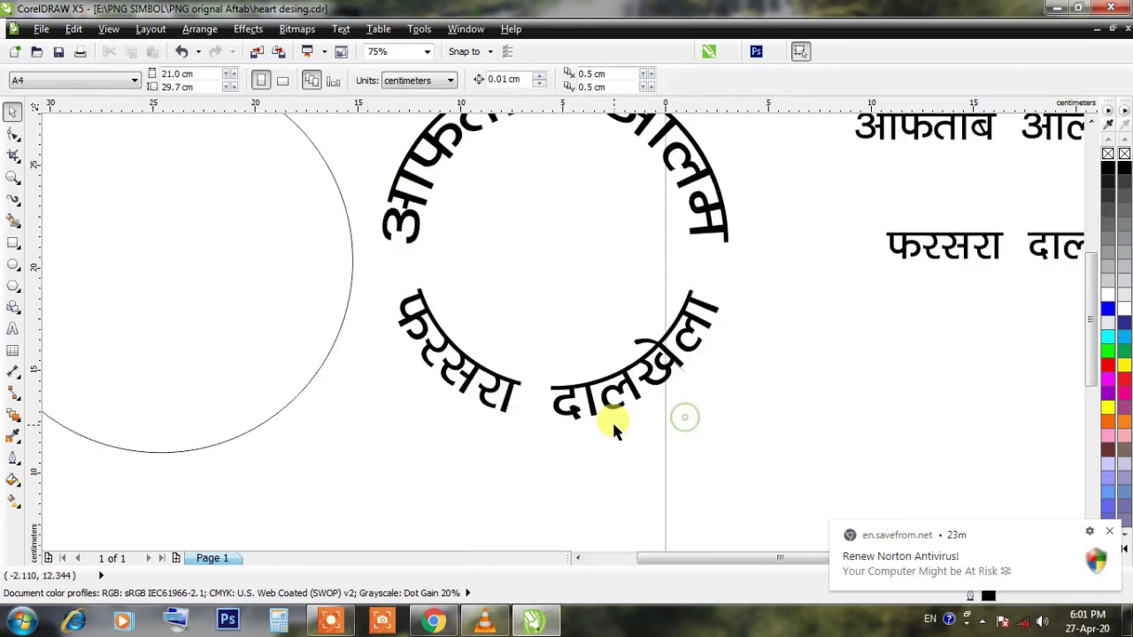
{"action": "scroll", "coordinate": [612, 420], "scroll_direction": "down", "scroll_amount": 2}
{"action": "left_click_drag", "start_coordinate": [453, 214], "coordinate": [736, 507]}
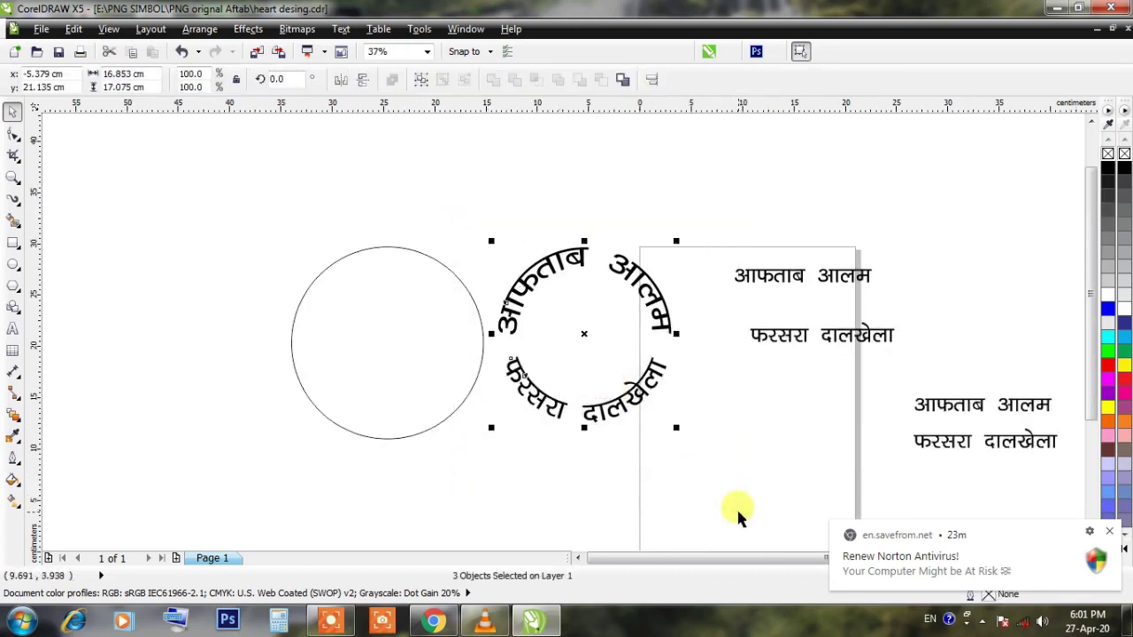
{"action": "key", "text": "ctrl+g"}
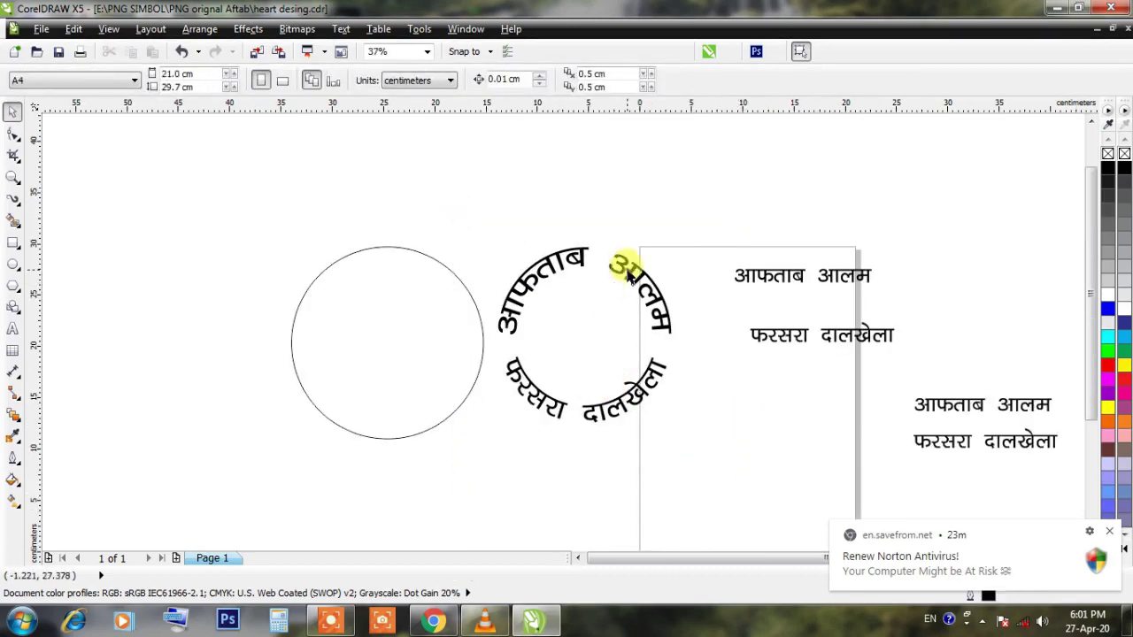
Step: Align the grouped text ring and the plain circle on a common center, keeping the circle's position
{"action": "left_click_drag", "start_coordinate": [354, 334], "coordinate": [569, 329]}
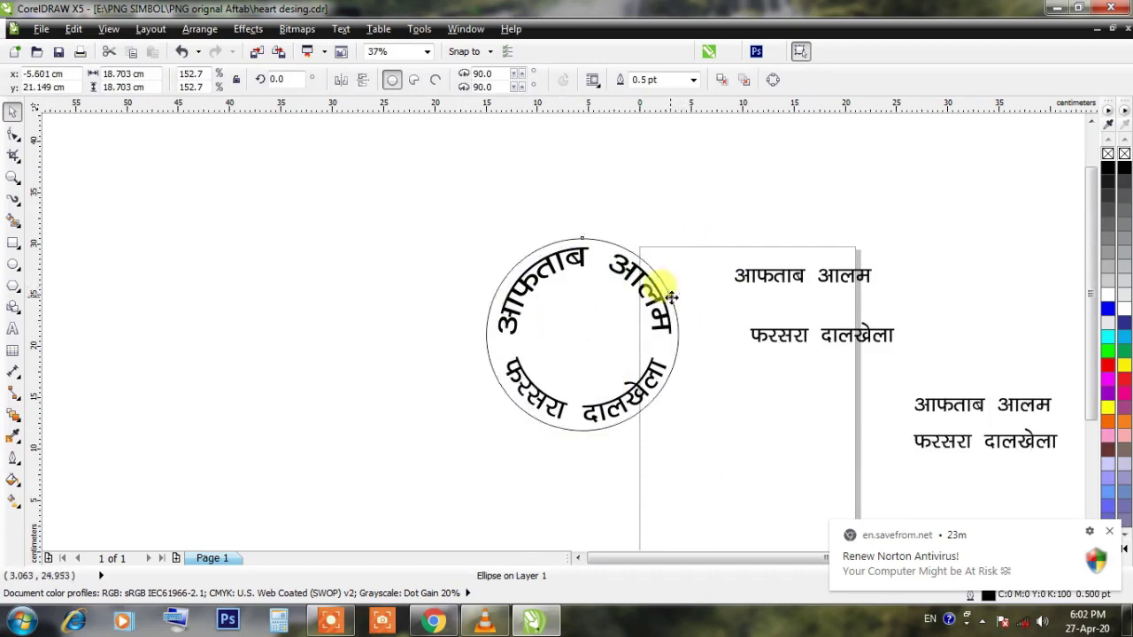
{"action": "left_click_drag", "start_coordinate": [663, 299], "coordinate": [428, 309]}
{"action": "left_click", "coordinate": [527, 273]}
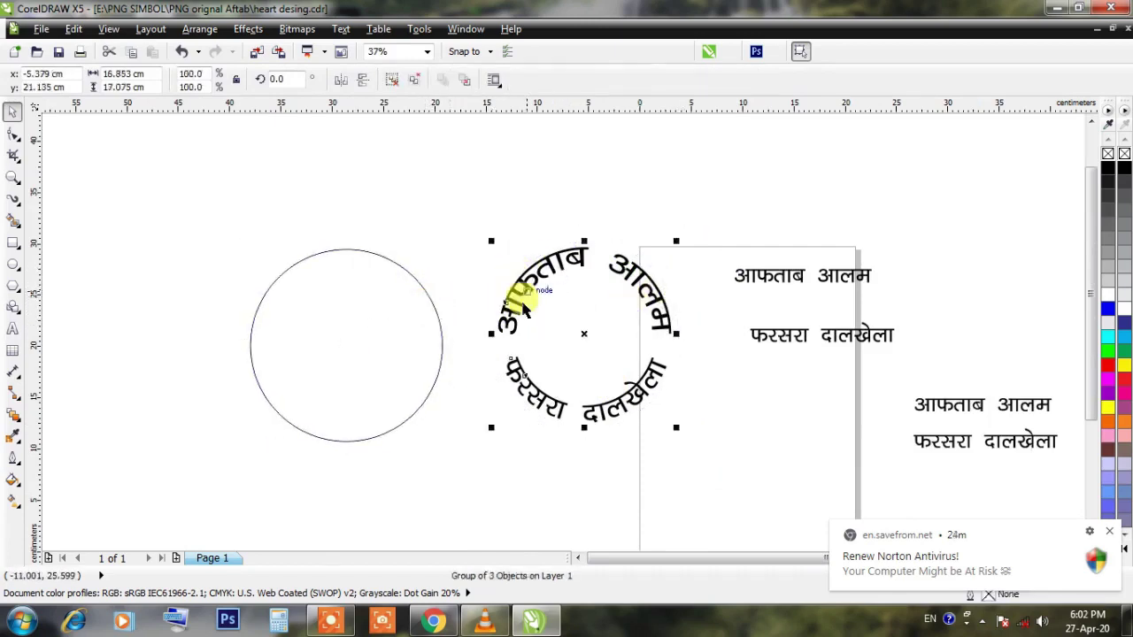
{"action": "left_click", "coordinate": [361, 326], "text": "shift"}
{"action": "key", "text": "c"}
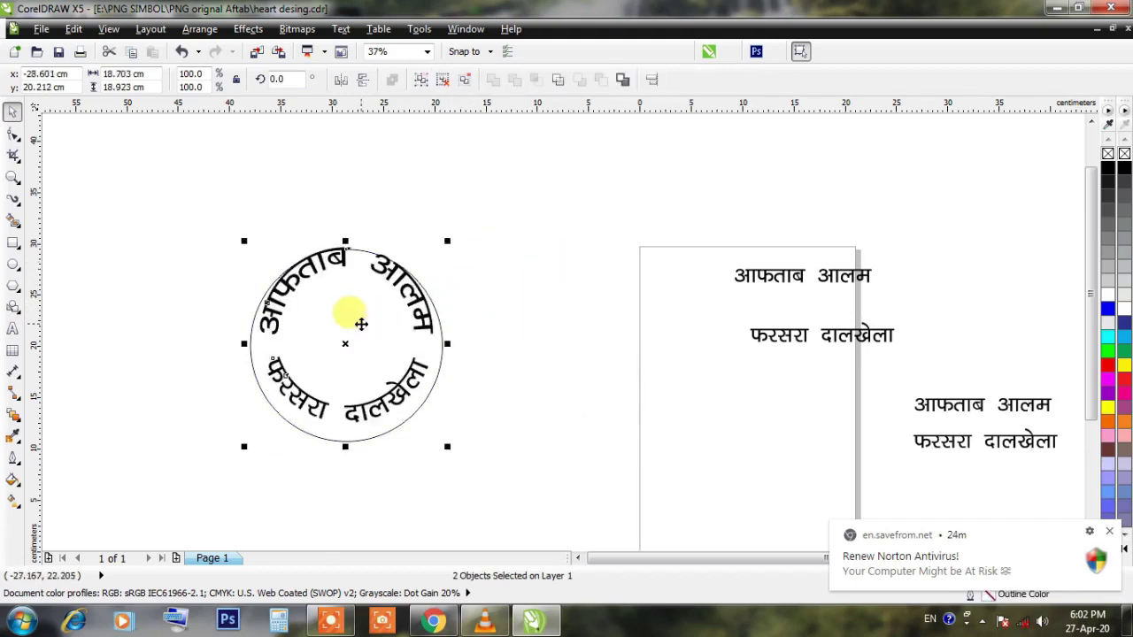
{"action": "left_click", "coordinate": [502, 246]}
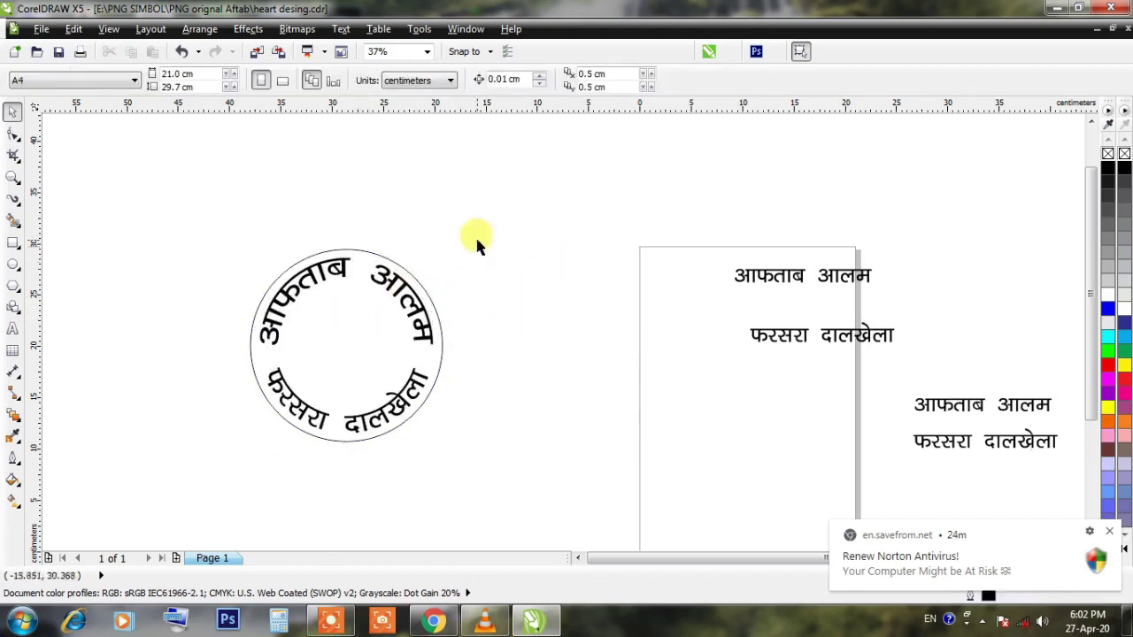
Step: Create a concentric copy of the outer circle scaled to 63.1%, 11.797 cm in diameter, inside the text ring
{"action": "scroll", "coordinate": [309, 417], "scroll_direction": "up", "scroll_amount": 2}
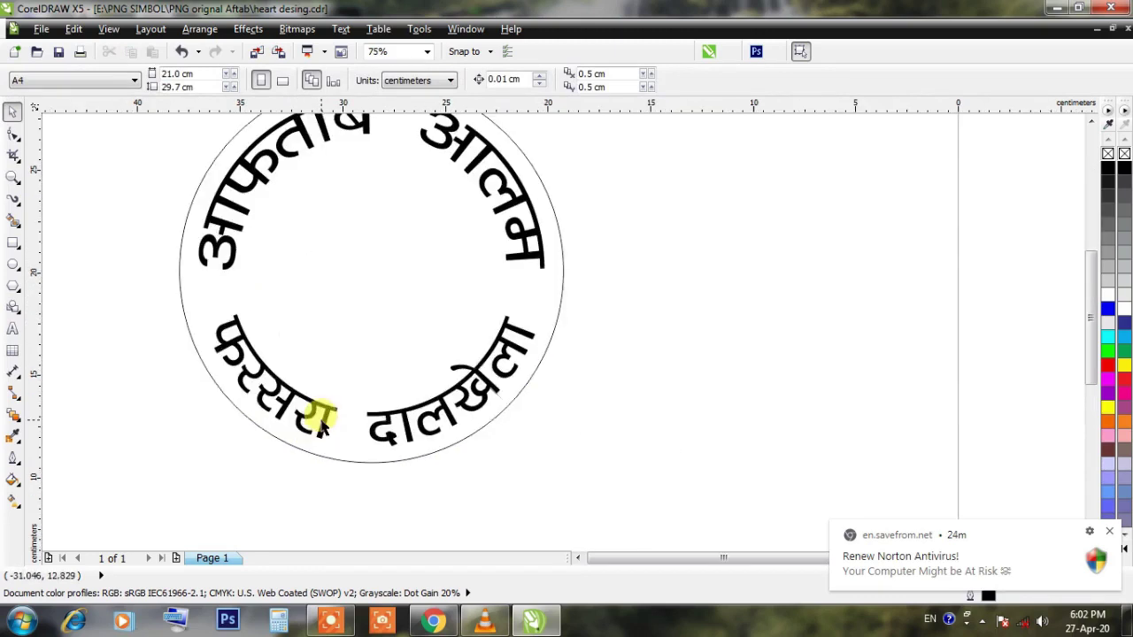
{"action": "scroll", "coordinate": [299, 418], "scroll_direction": "down", "scroll_amount": 2}
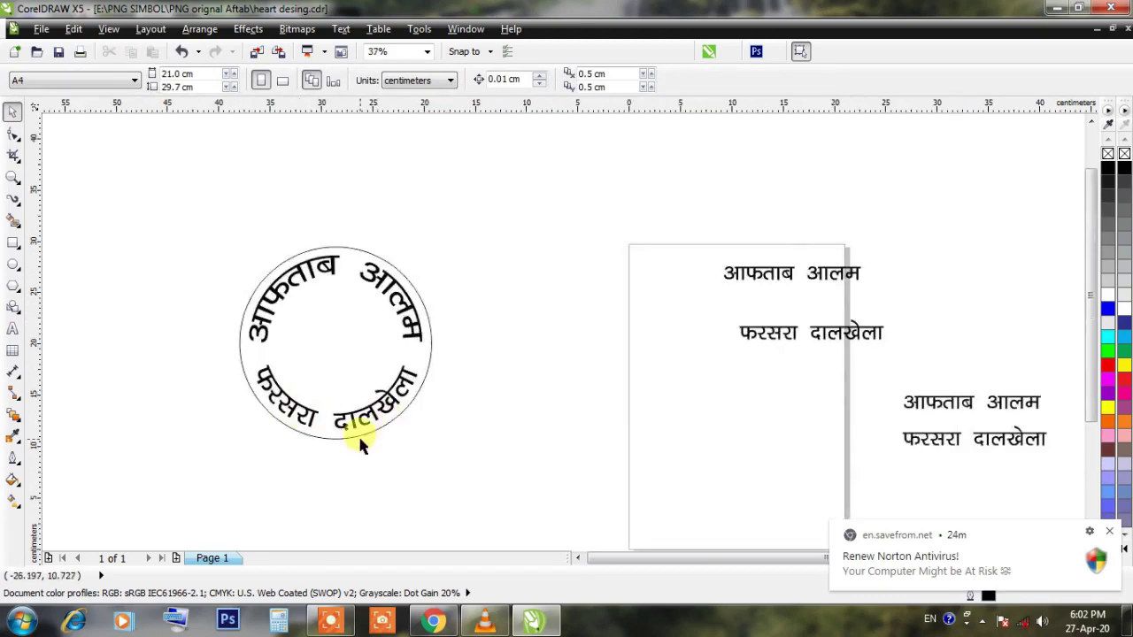
{"action": "scroll", "coordinate": [358, 438], "scroll_direction": "up", "scroll_amount": 2}
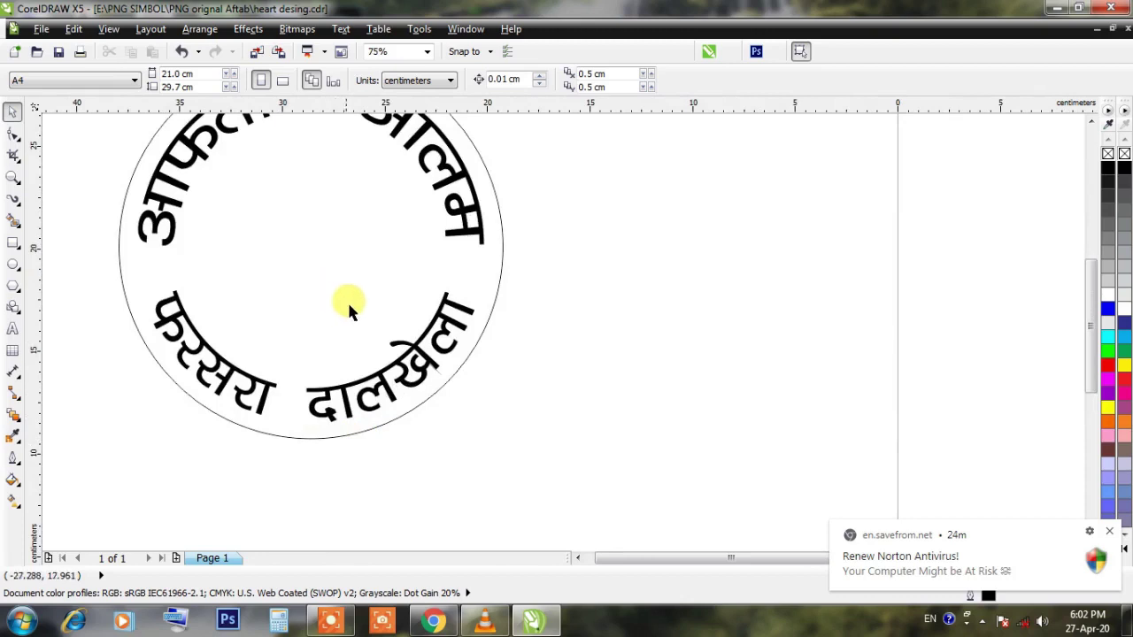
{"action": "scroll", "coordinate": [349, 306], "scroll_direction": "down", "scroll_amount": 2}
{"action": "left_click", "coordinate": [425, 279]}
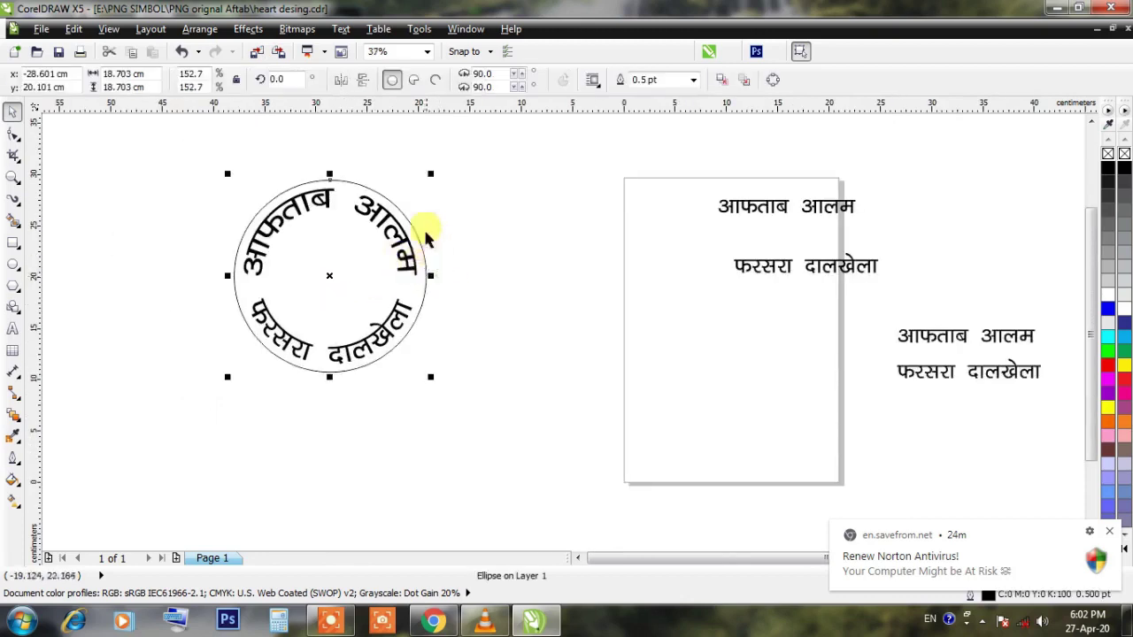
{"action": "left_click_drag", "start_coordinate": [430, 175], "coordinate": [445, 213]}
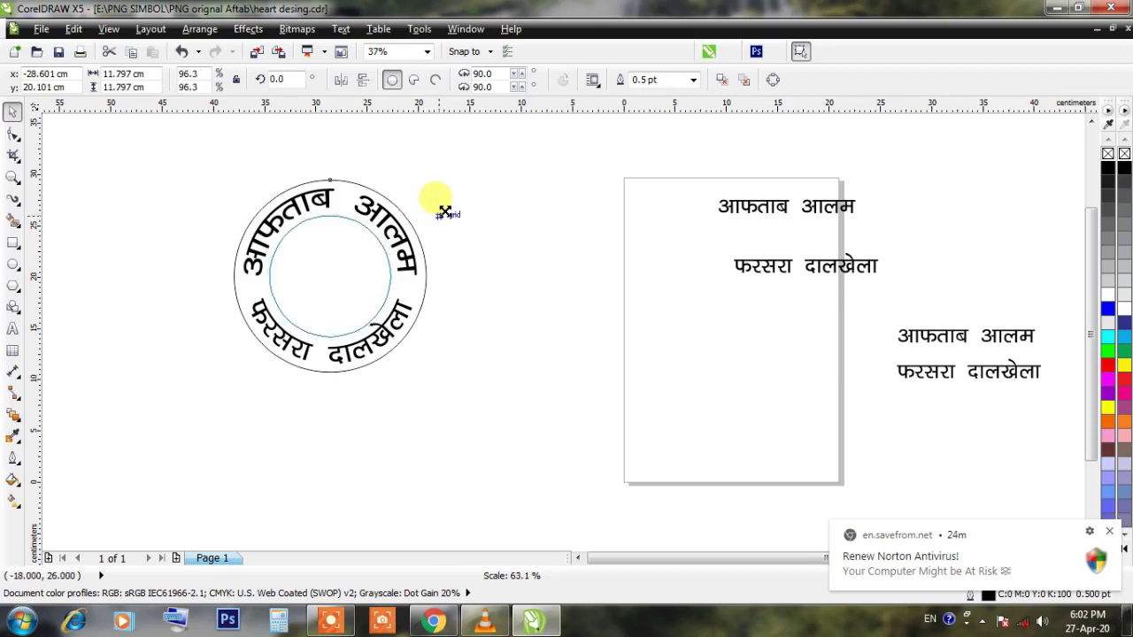
{"action": "left_click", "coordinate": [542, 200]}
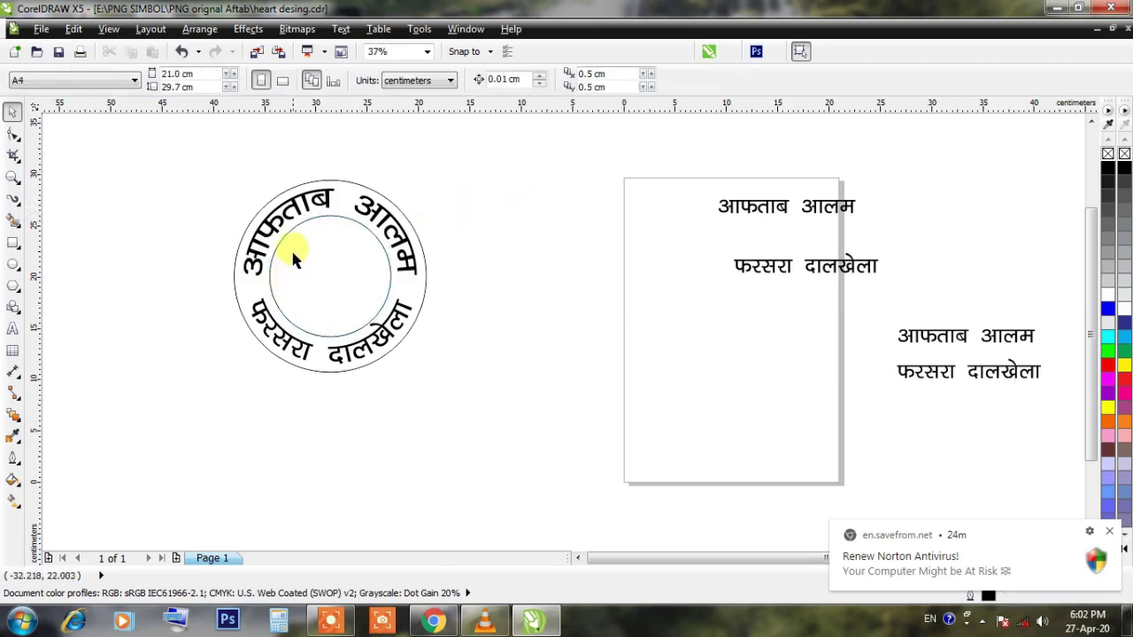
Step: Undo the concentric inner circle copy and clear the selection
{"action": "scroll", "coordinate": [295, 230], "scroll_direction": "up", "scroll_amount": 2}
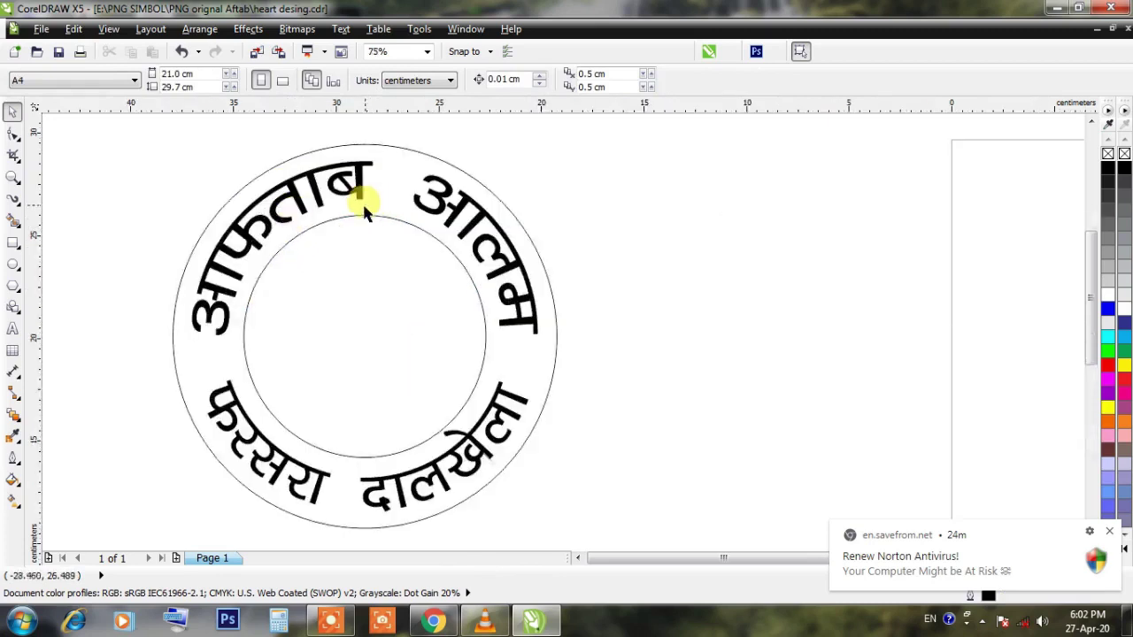
{"action": "key", "text": "ctrl+z"}
{"action": "left_click", "coordinate": [540, 161]}
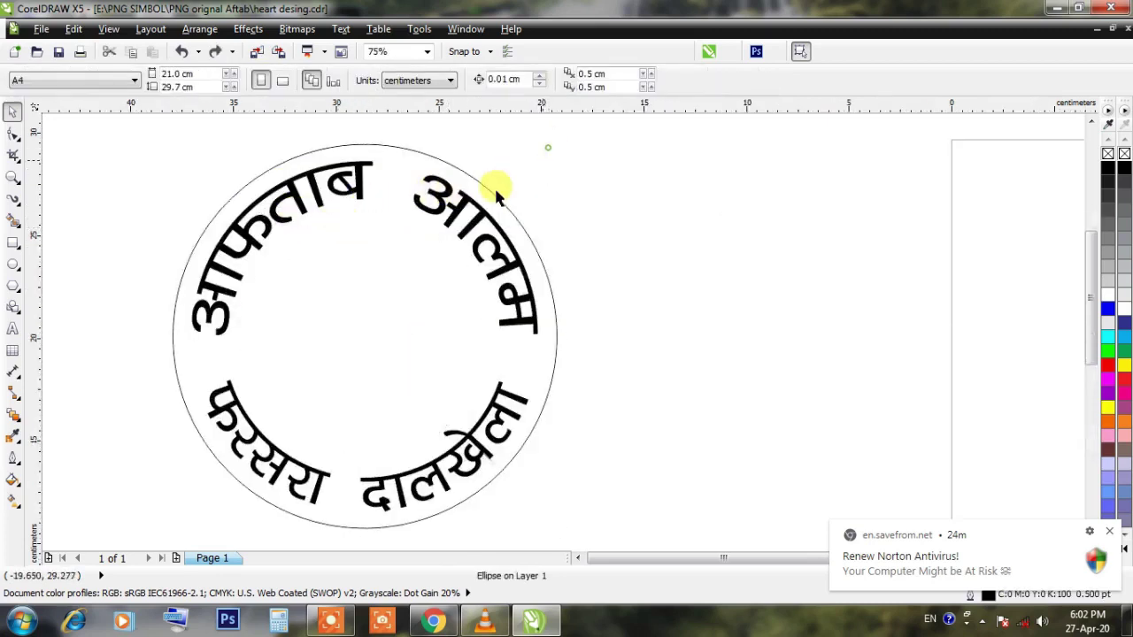
Step: Create a concentric copy of the outer circle inside the text ring, scaled to 63.1% with a diameter of 11.797 cm
{"action": "left_click", "coordinate": [499, 197]}
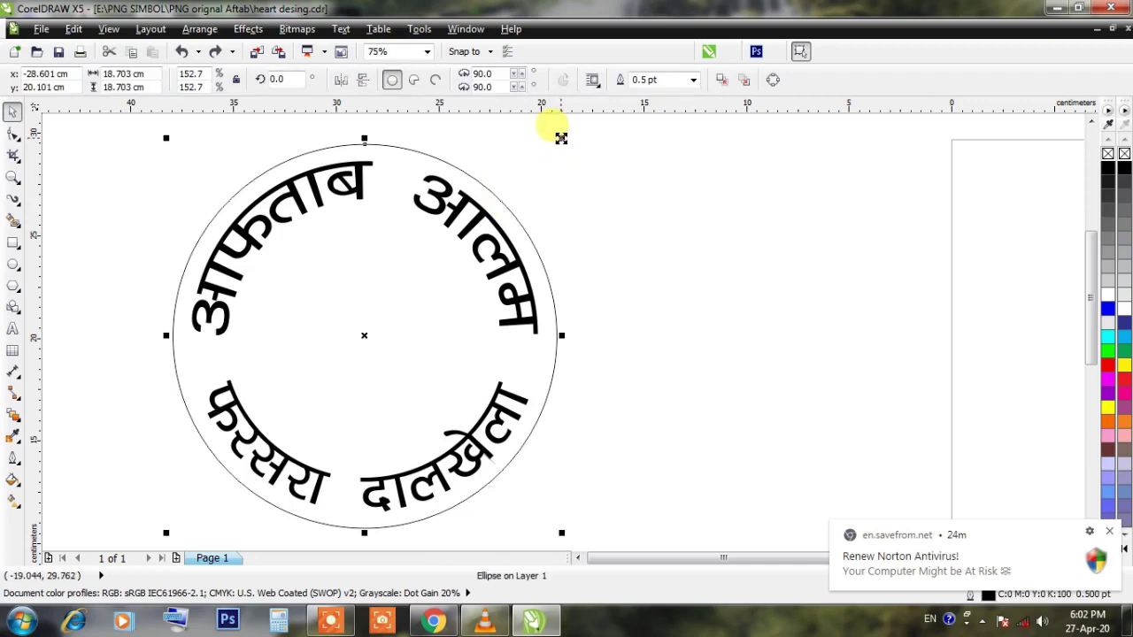
{"action": "left_click_drag", "start_coordinate": [562, 138], "coordinate": [566, 212]}
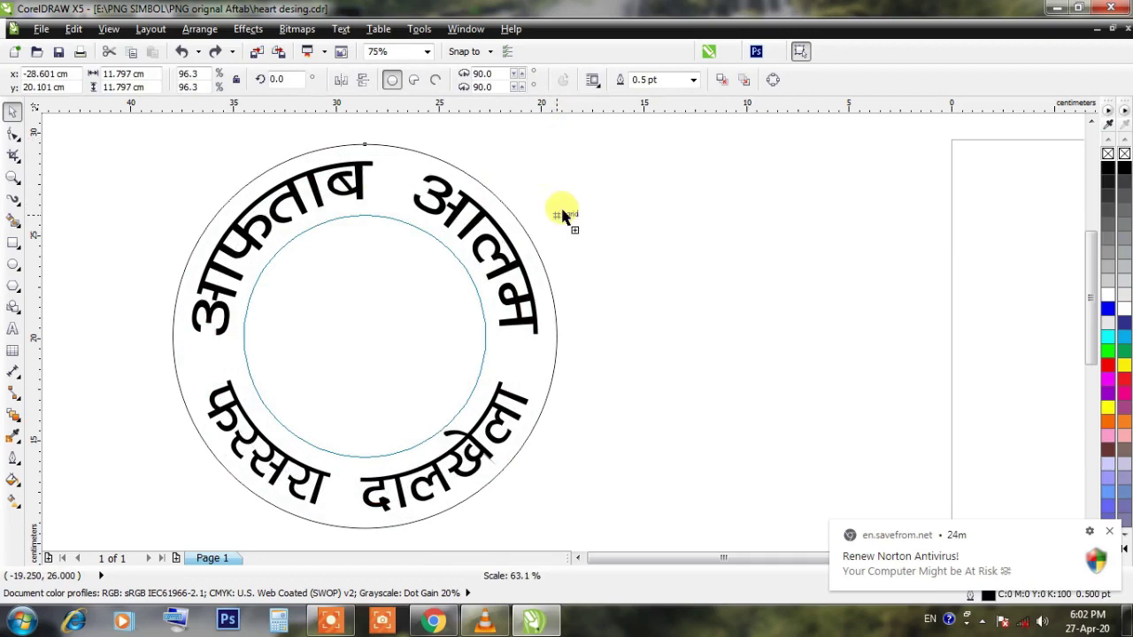
{"action": "left_click", "coordinate": [671, 204]}
{"action": "scroll", "coordinate": [392, 438], "scroll_direction": "up", "scroll_amount": 1}
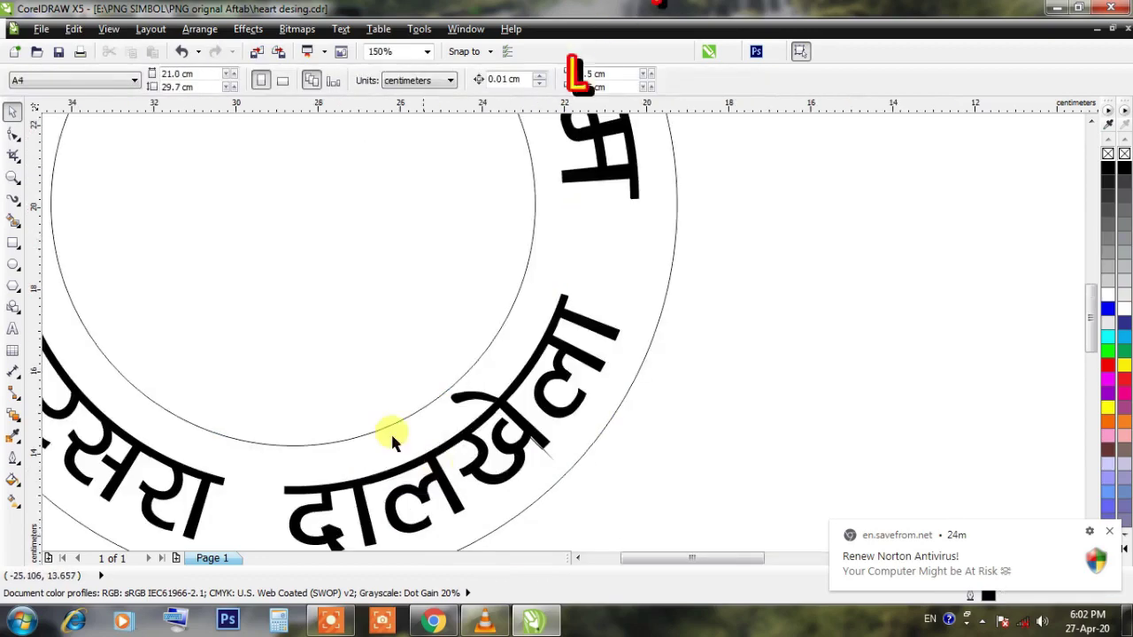
{"action": "scroll", "coordinate": [435, 399], "scroll_direction": "down", "scroll_amount": 1}
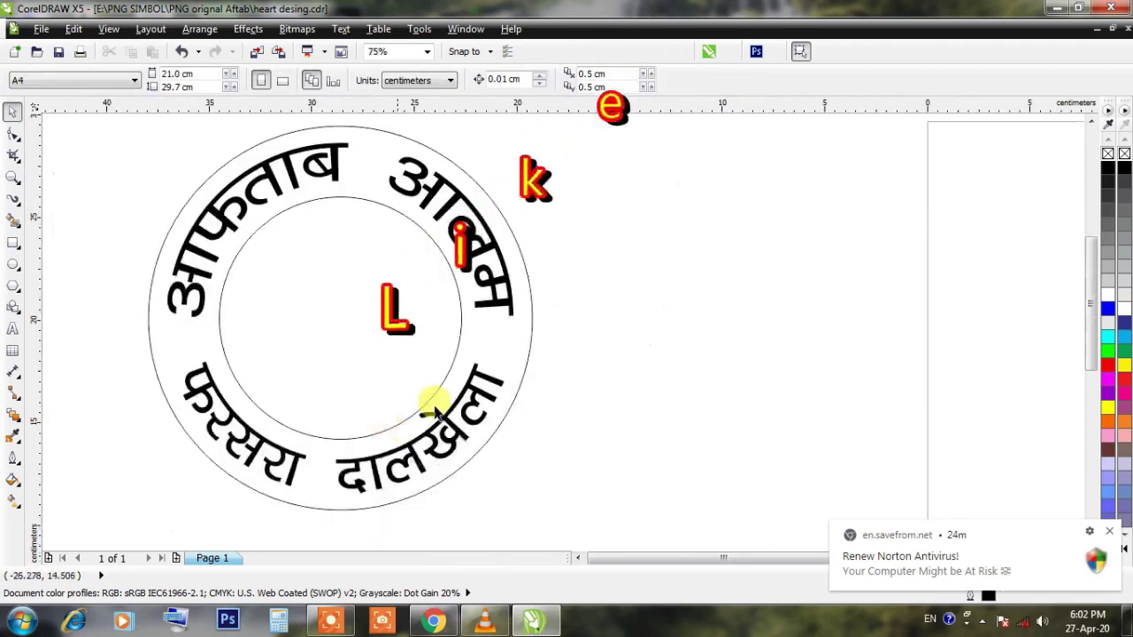
Step: Fill the outer circle with blue and color the grouped text ring white
{"action": "left_click", "coordinate": [367, 139]}
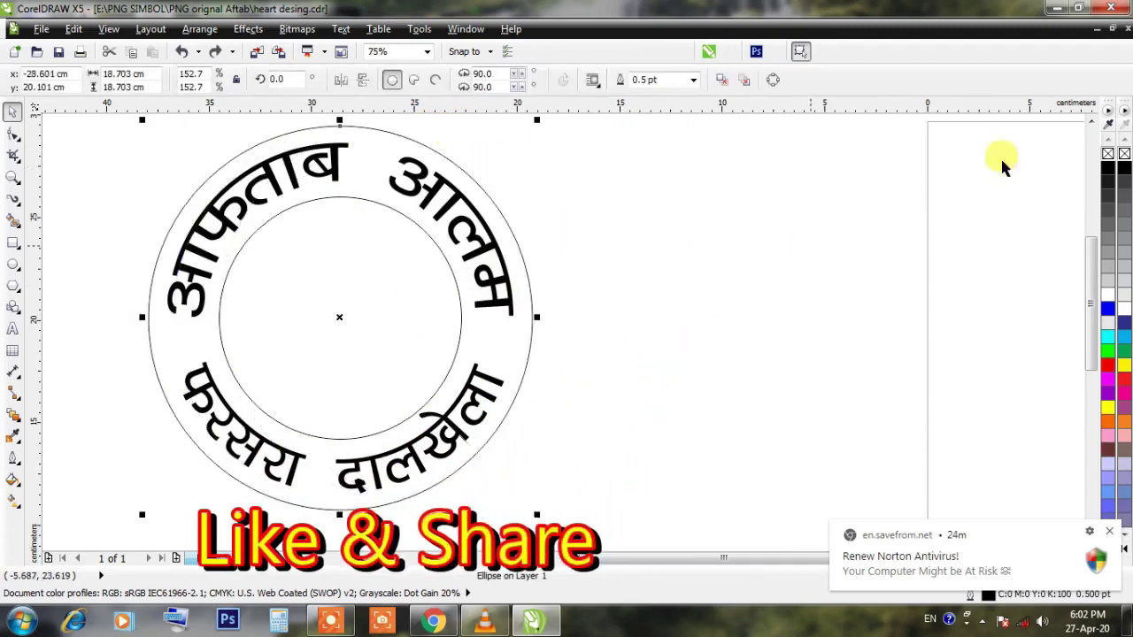
{"action": "left_click", "coordinate": [1108, 308]}
{"action": "left_click", "coordinate": [789, 220]}
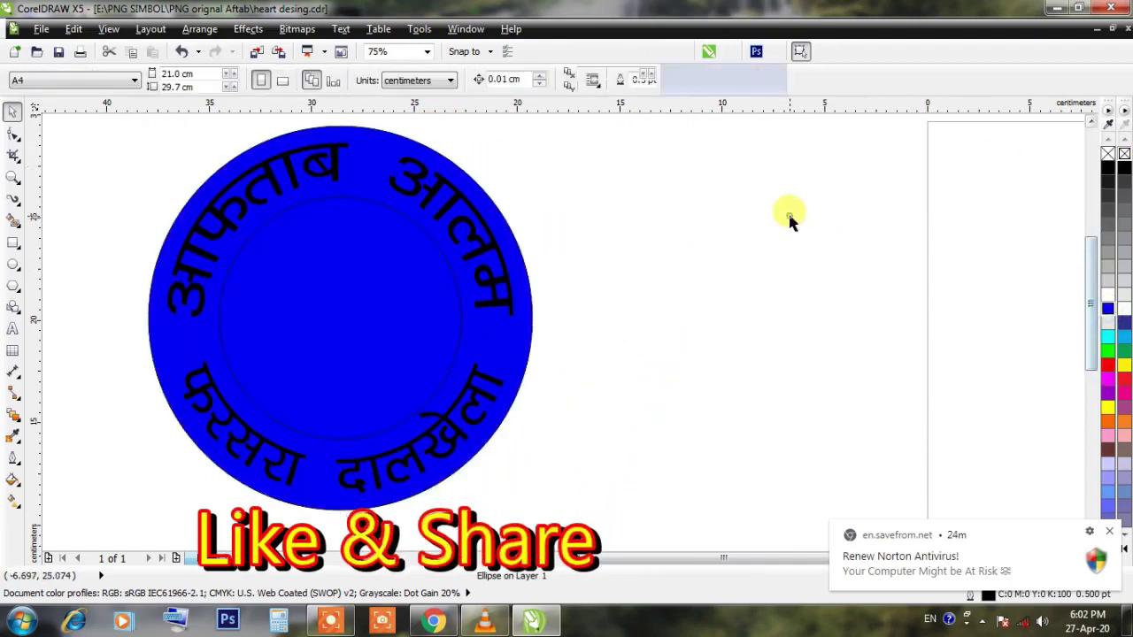
{"action": "left_click", "coordinate": [477, 213]}
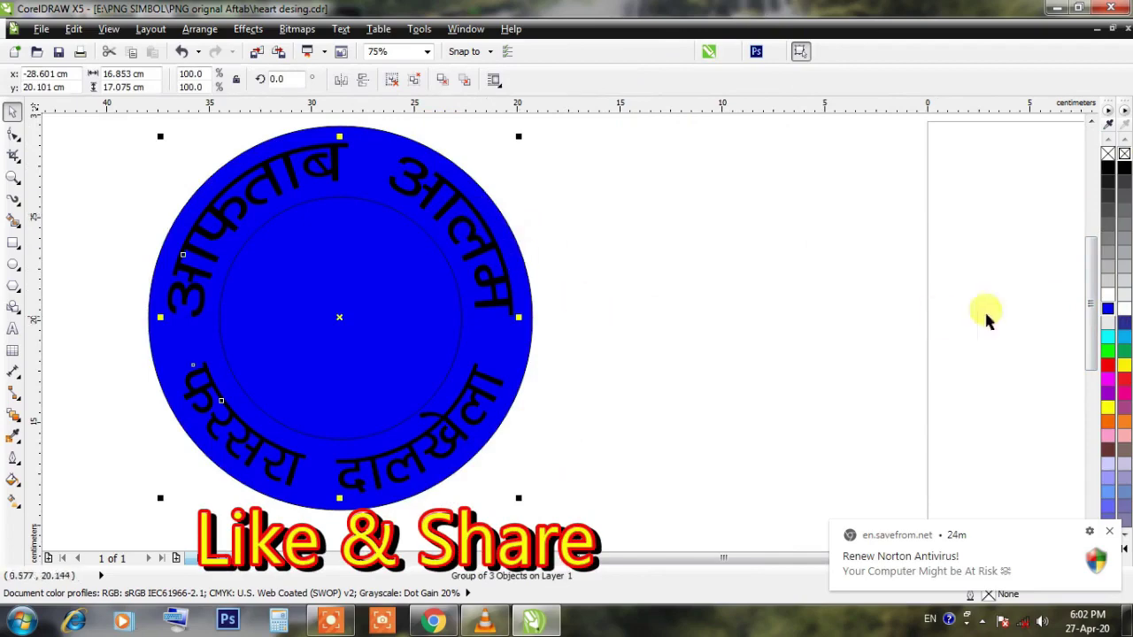
{"action": "left_click", "coordinate": [1122, 308]}
{"action": "left_click", "coordinate": [514, 264]}
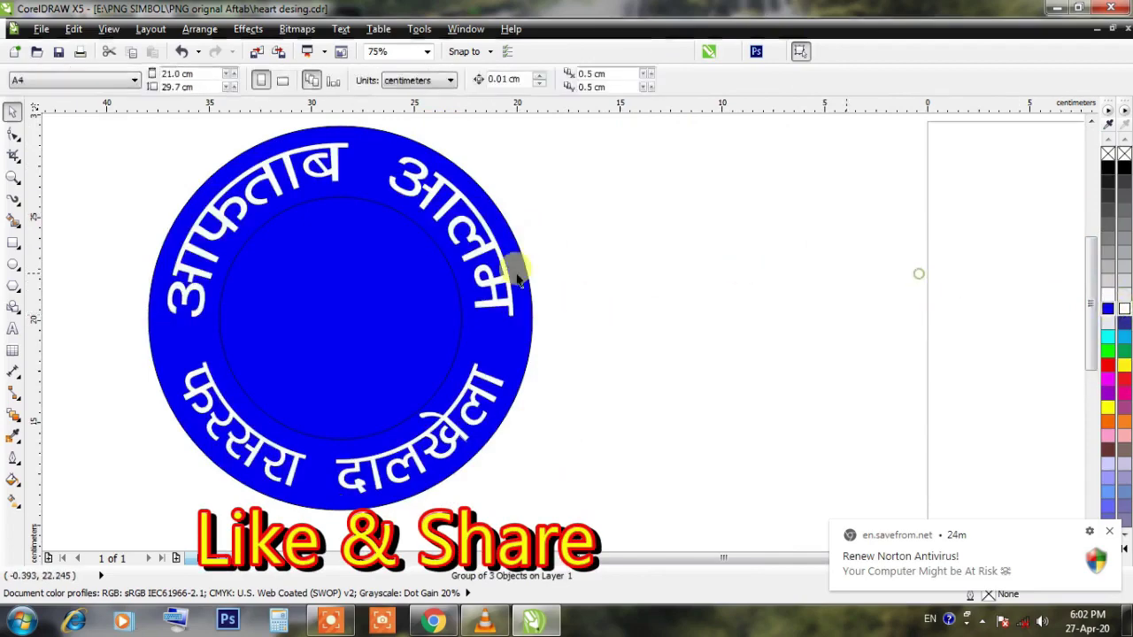
Step: Fill the inner circle with yellow and clear the selection
{"action": "left_click", "coordinate": [319, 271]}
{"action": "left_click", "coordinate": [1124, 364]}
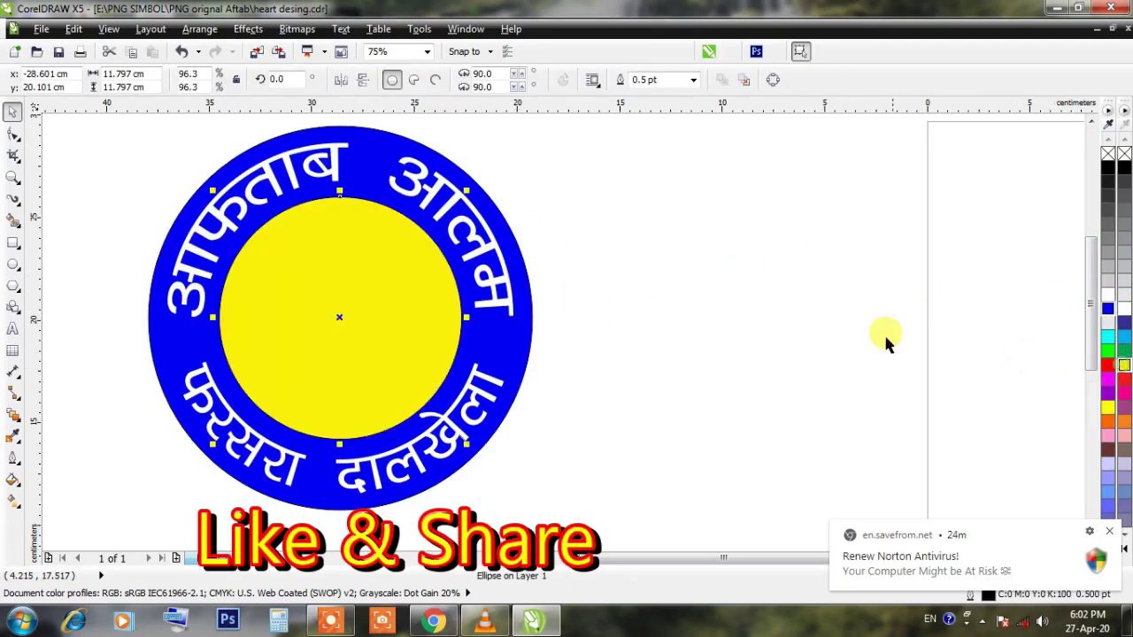
{"action": "left_click", "coordinate": [883, 332]}
{"action": "scroll", "coordinate": [475, 279], "scroll_direction": "down", "scroll_amount": 1}
{"action": "scroll", "coordinate": [407, 266], "scroll_direction": "up", "scroll_amount": 1}
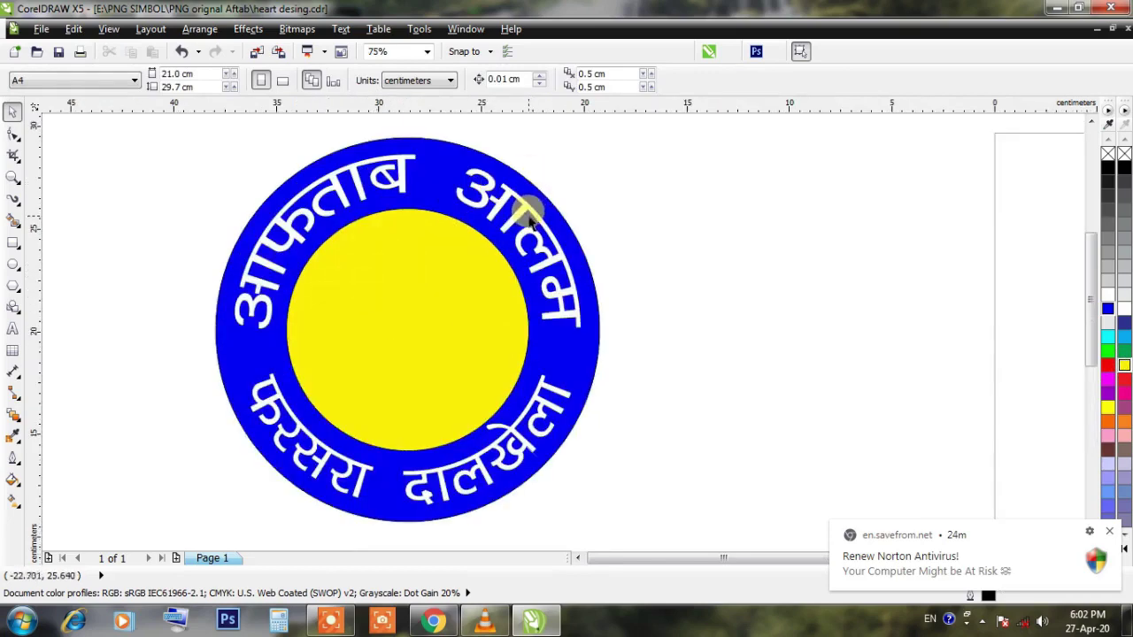
Step: Scale the white text ring up slightly about its center to 102.1%, about 17.2 cm wide
{"action": "left_click", "coordinate": [559, 239]}
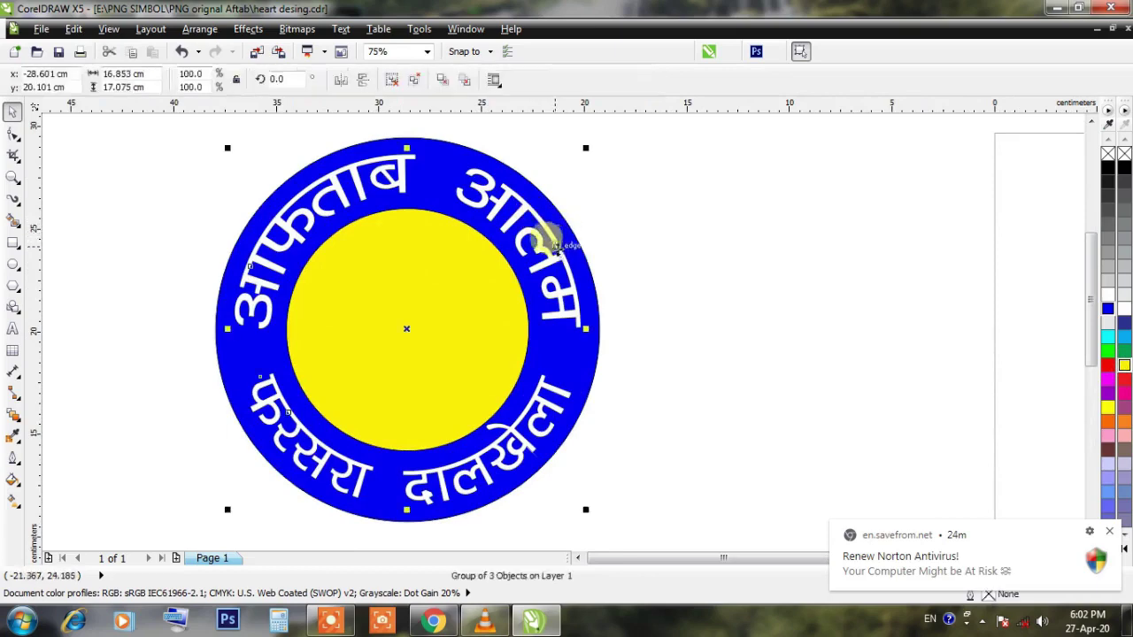
{"action": "scroll", "coordinate": [573, 137], "scroll_direction": "up", "scroll_amount": 2}
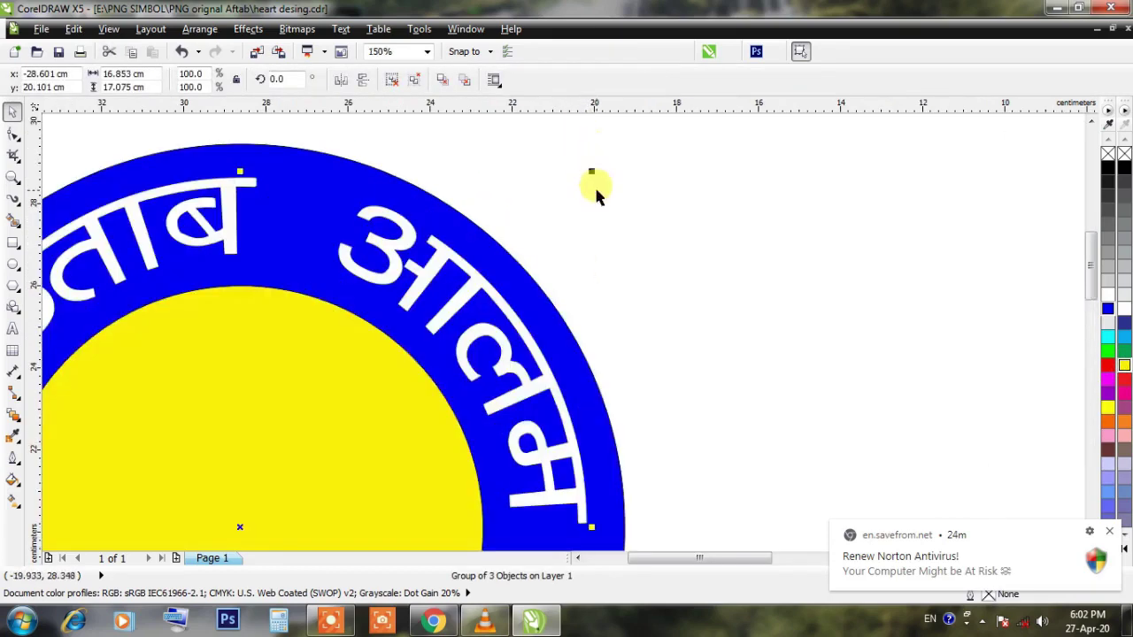
{"action": "left_click_drag", "start_coordinate": [592, 172], "coordinate": [597, 159]}
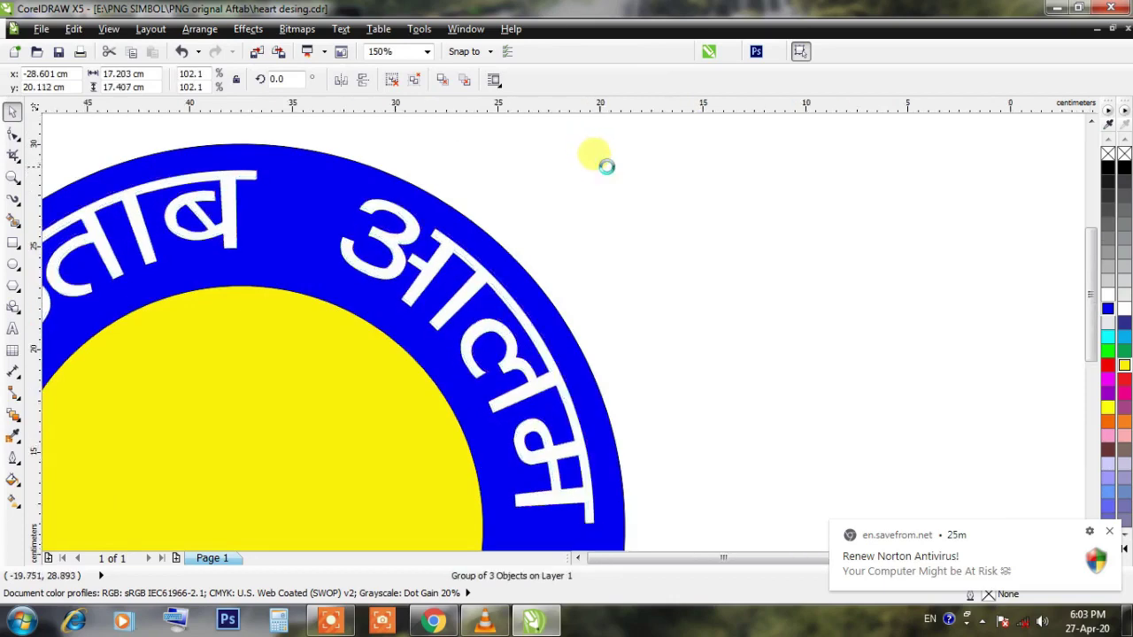
{"action": "scroll", "coordinate": [600, 190], "scroll_direction": "down", "scroll_amount": 3}
{"action": "scroll", "coordinate": [598, 202], "scroll_direction": "up", "scroll_amount": 2}
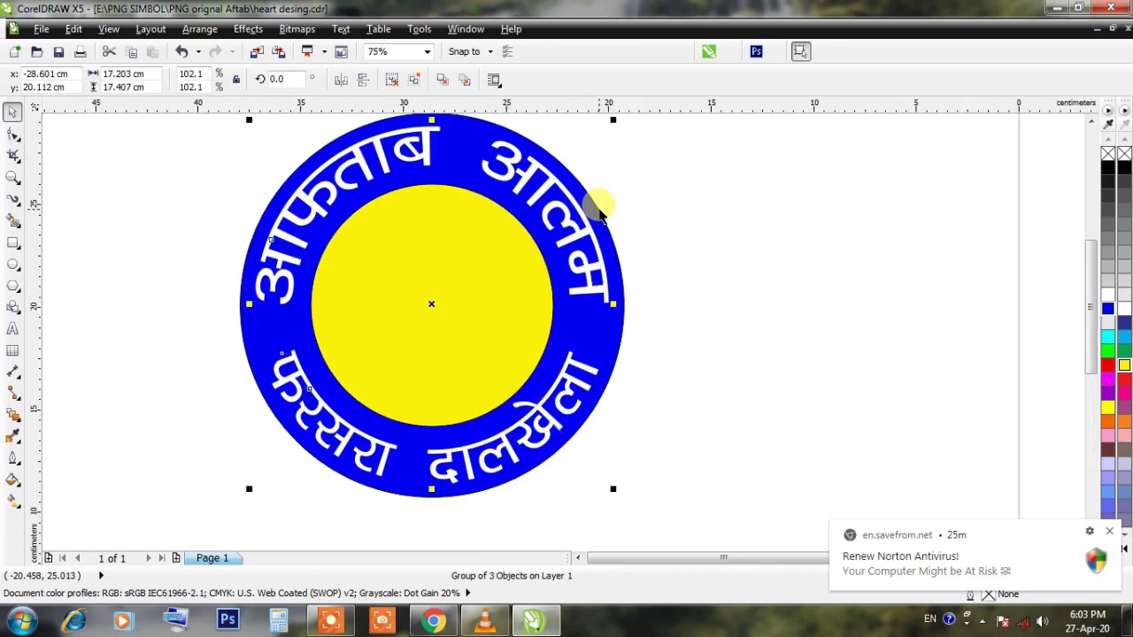
{"action": "left_click", "coordinate": [695, 304]}
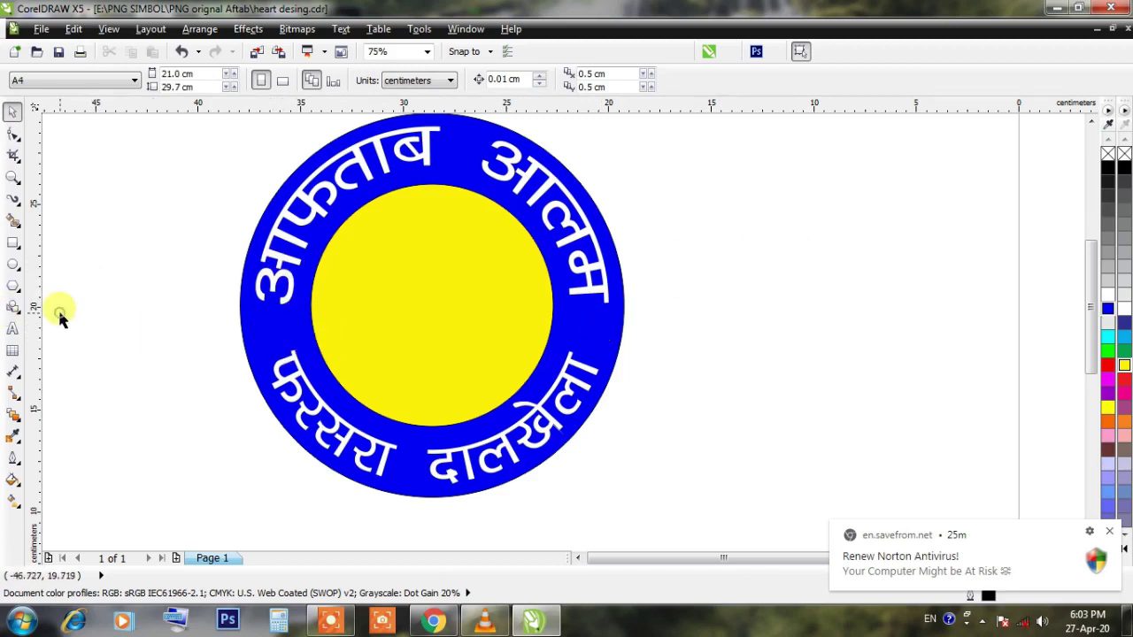
Step: Draw a polygon about 3.57 cm wide beside the emblem and set its number of sides to 10
{"action": "left_click", "coordinate": [14, 307]}
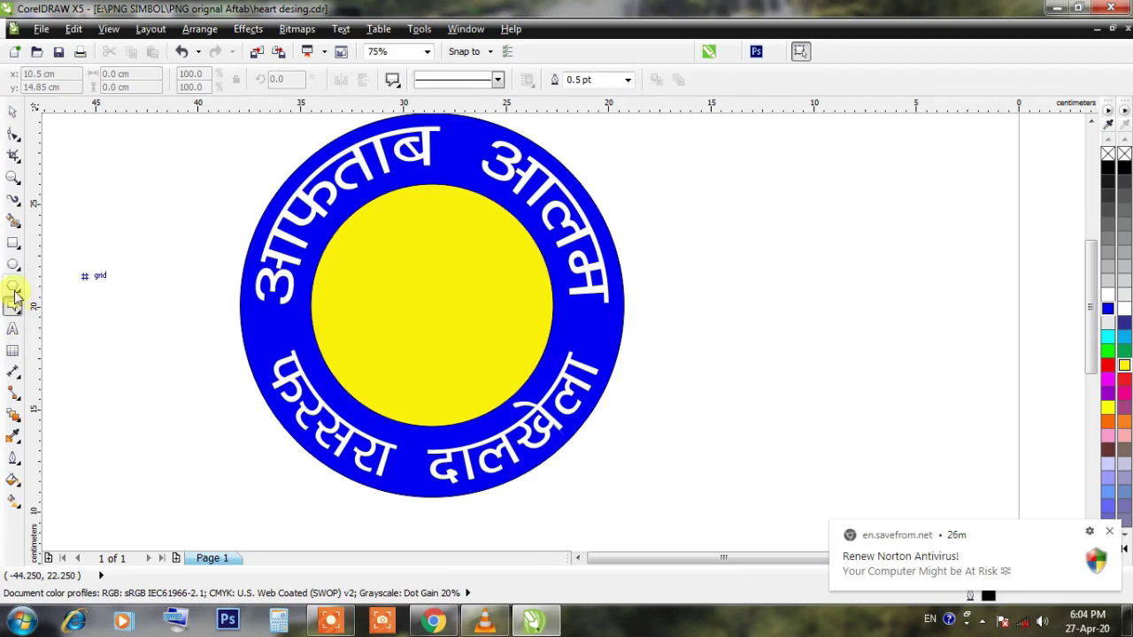
{"action": "left_click", "coordinate": [14, 288]}
{"action": "left_click_drag", "start_coordinate": [80, 239], "coordinate": [165, 321]}
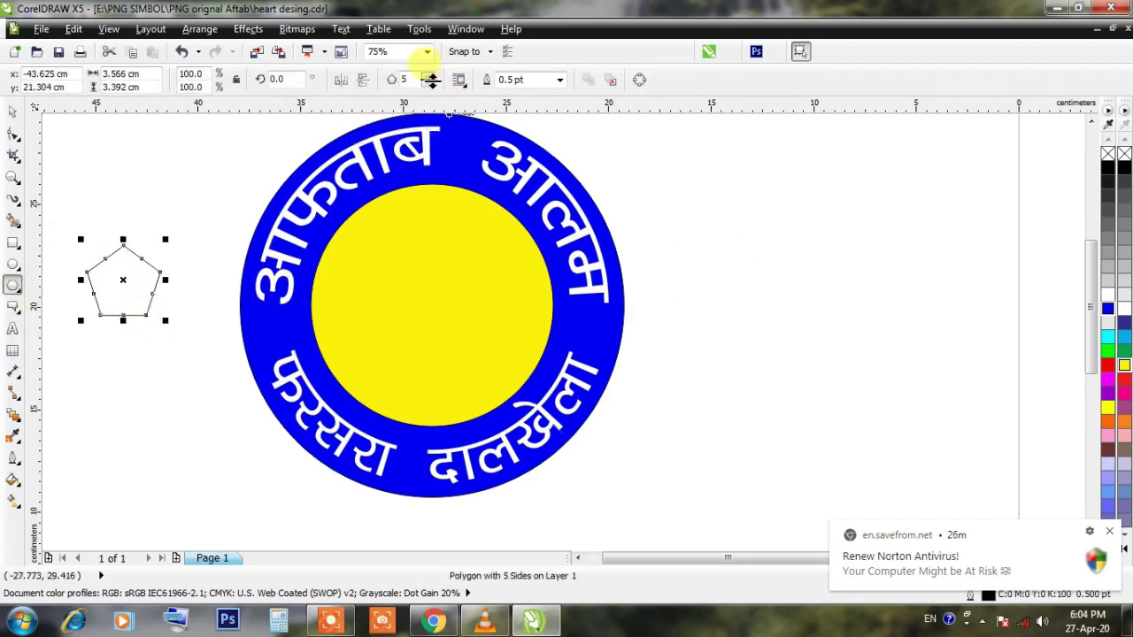
{"action": "left_click", "coordinate": [429, 76]}
{"action": "left_click", "coordinate": [428, 76]}
{"action": "left_click", "coordinate": [429, 76]}
{"action": "left_click", "coordinate": [429, 76]}
{"action": "left_click", "coordinate": [428, 76]}
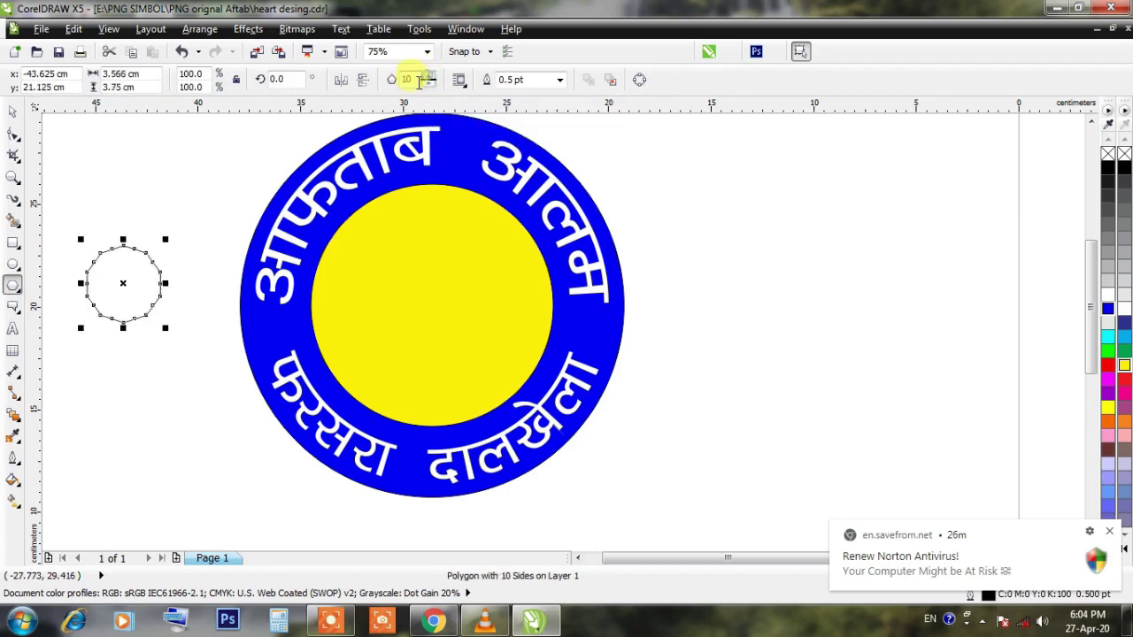
Step: Reshape the polygon into a ten-pointed star by pulling its nodes inward, and give it a yellow fill and red outline
{"action": "left_click", "coordinate": [14, 133]}
{"action": "scroll", "coordinate": [88, 264], "scroll_direction": "up", "scroll_amount": 2}
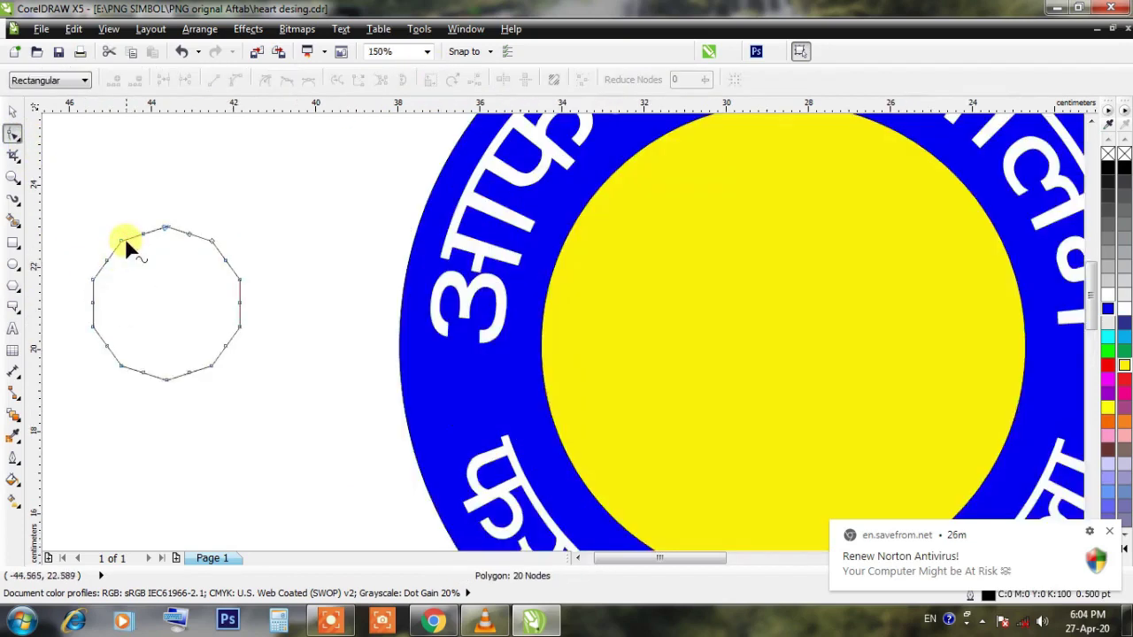
{"action": "left_click_drag", "start_coordinate": [121, 238], "coordinate": [177, 274]}
{"action": "left_click", "coordinate": [13, 110]}
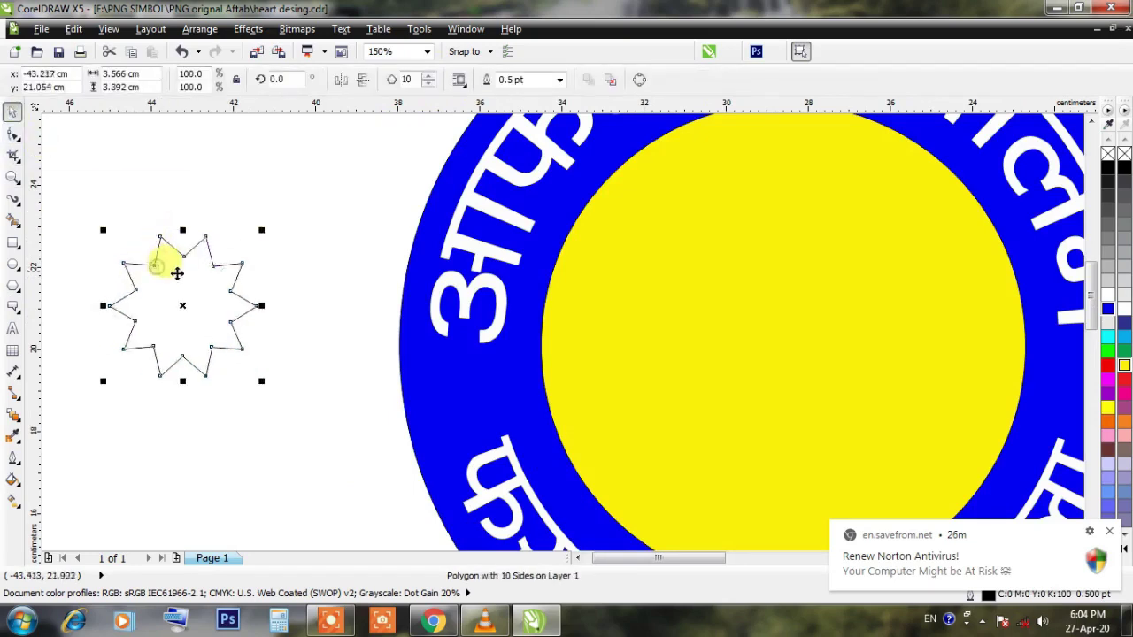
{"action": "left_click", "coordinate": [1123, 365]}
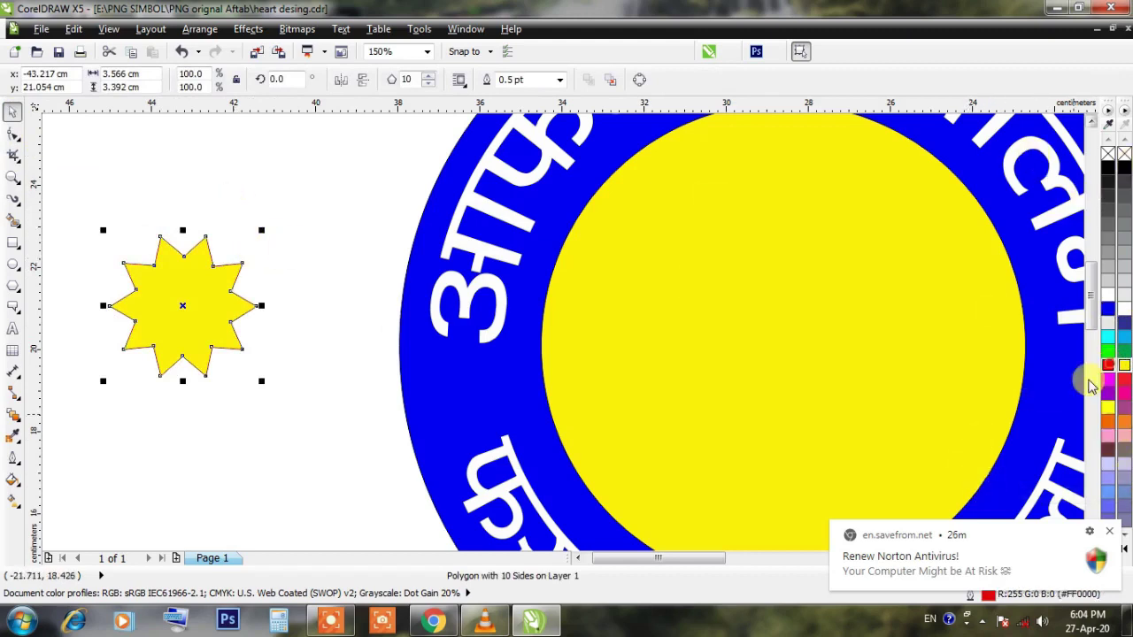
{"action": "scroll", "coordinate": [182, 259], "scroll_direction": "up", "scroll_amount": 1}
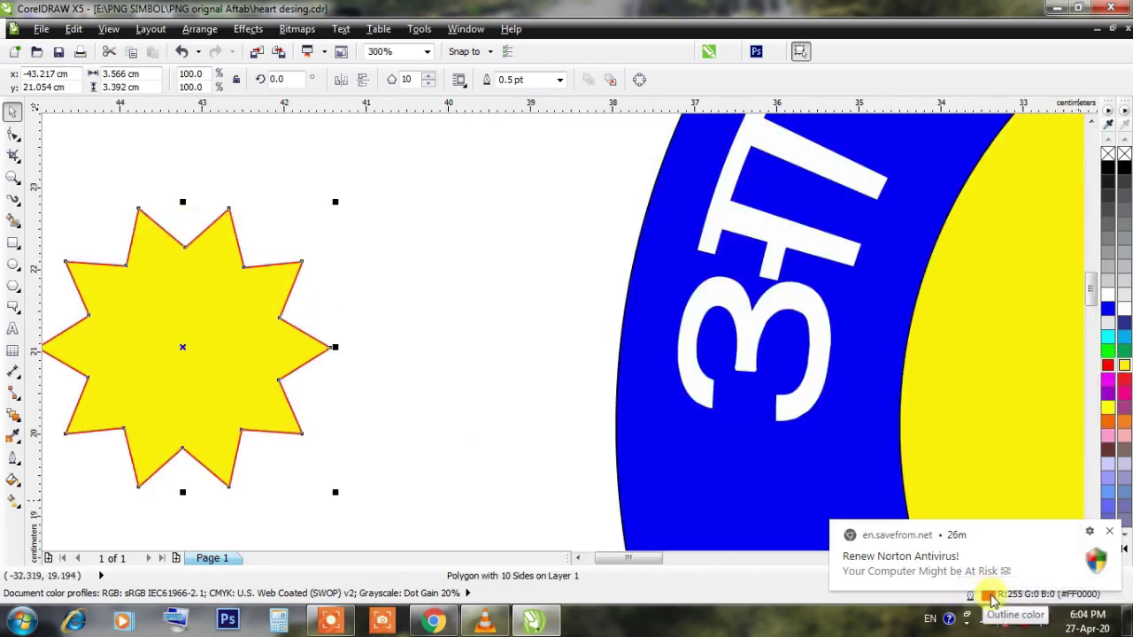
Step: Clear the antivirus notification covering the outline color and minimize the browser window it opens
{"action": "left_click", "coordinate": [653, 330]}
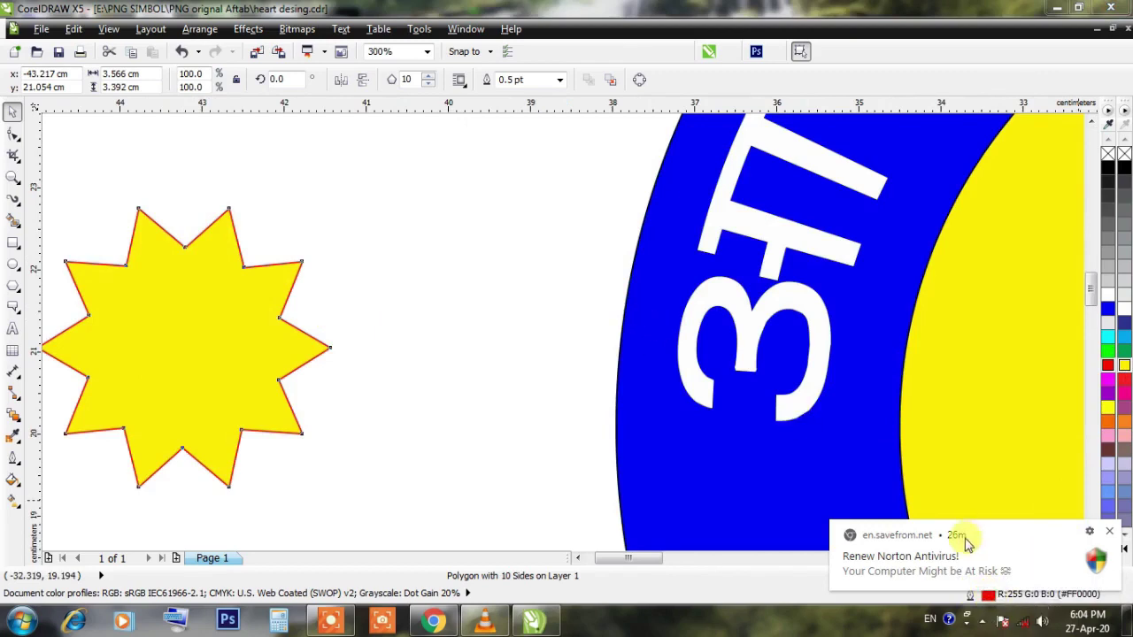
{"action": "left_click", "coordinate": [988, 577]}
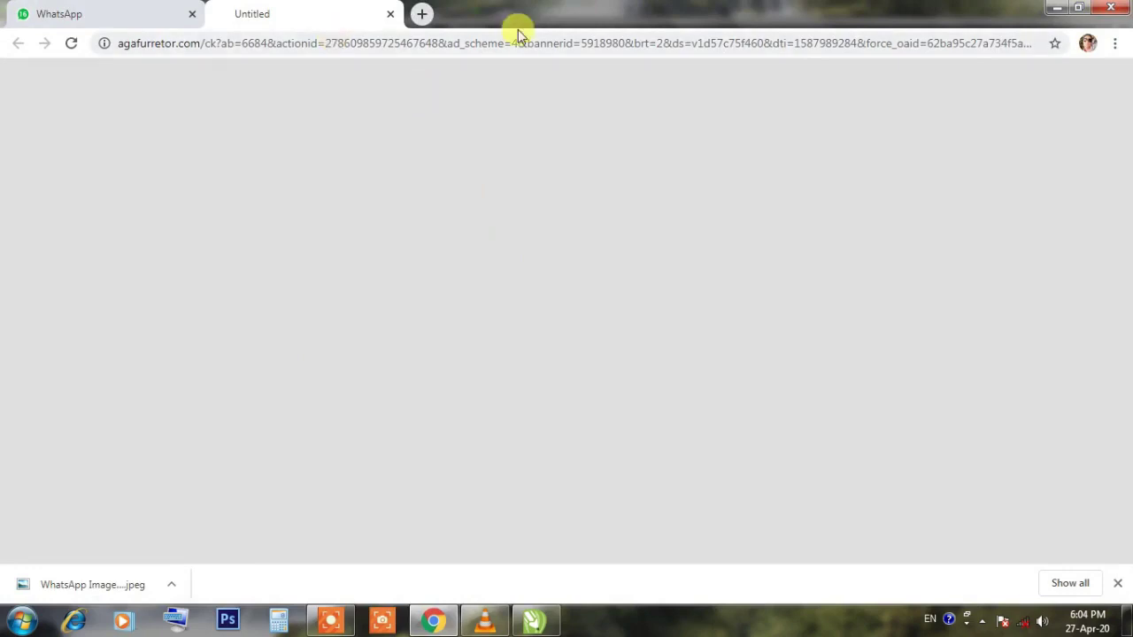
{"action": "left_click", "coordinate": [1057, 7]}
Step: Shift the star toward the emblem and set its outline to 1.0 pt wide, behind the fill and scaling with the image
{"action": "left_click_drag", "start_coordinate": [218, 300], "coordinate": [333, 304]}
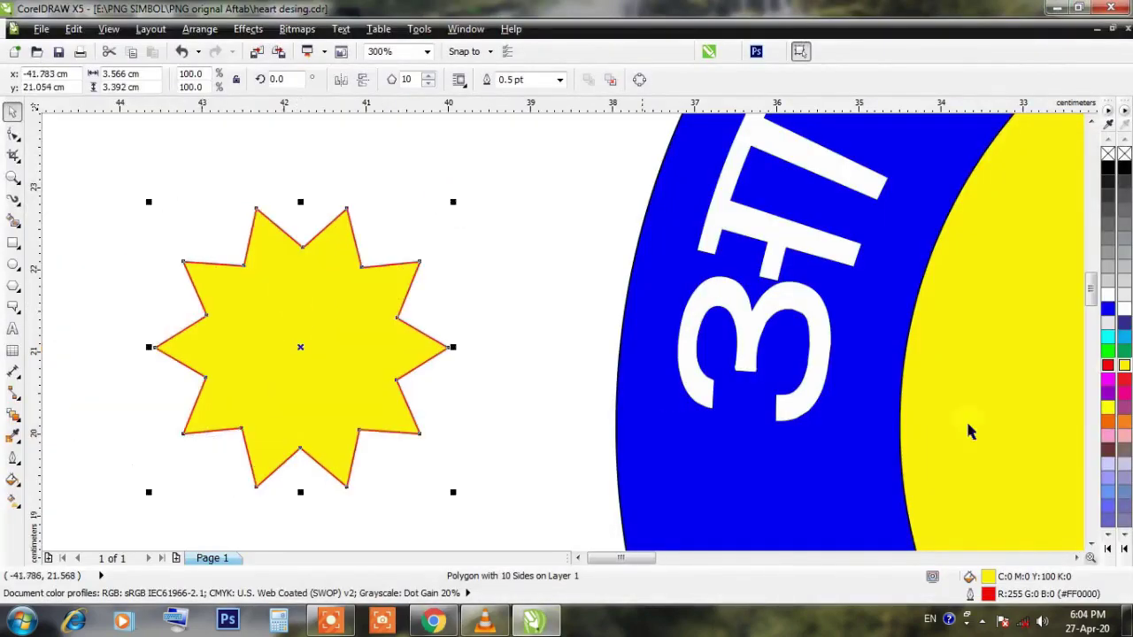
{"action": "double_click", "coordinate": [989, 595]}
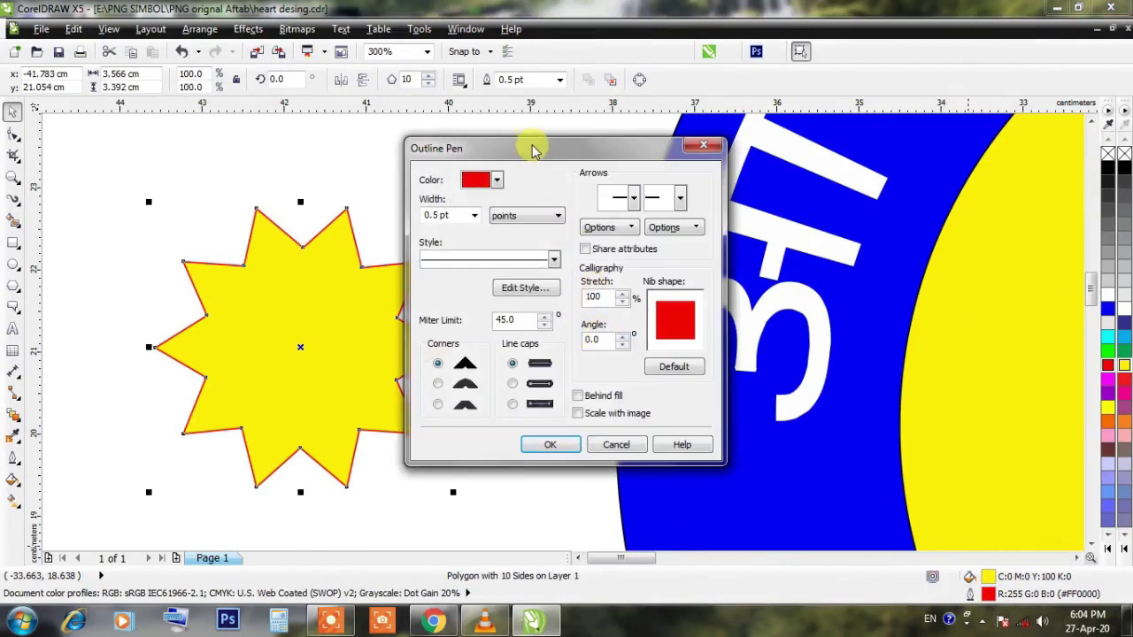
{"action": "left_click_drag", "start_coordinate": [534, 150], "coordinate": [609, 150]}
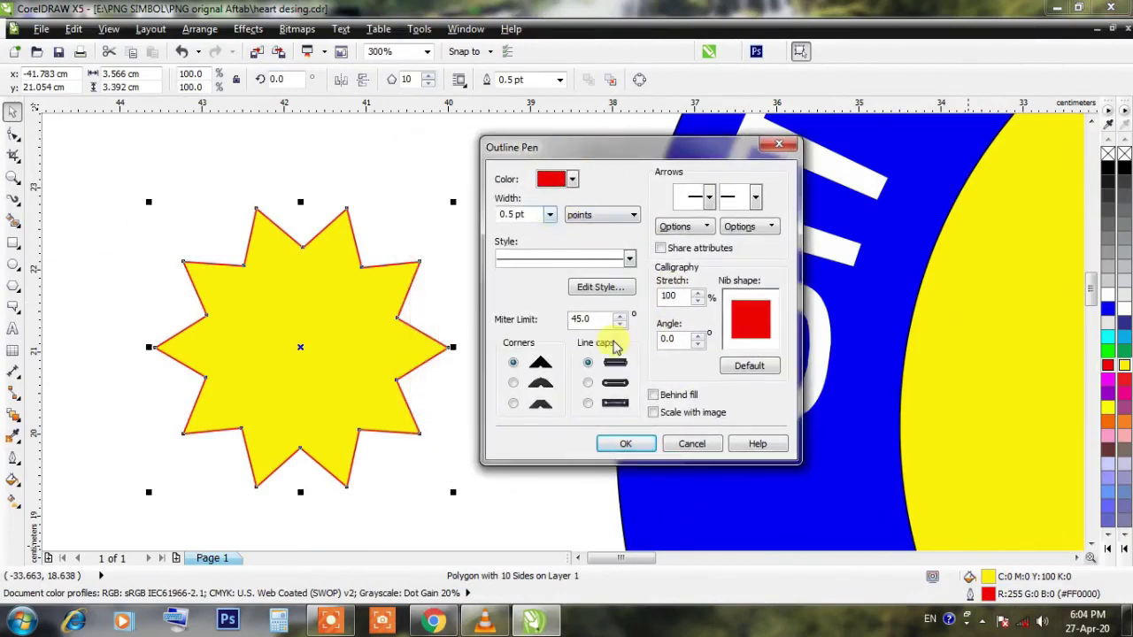
{"action": "left_click", "coordinate": [551, 218]}
{"action": "left_click", "coordinate": [518, 280]}
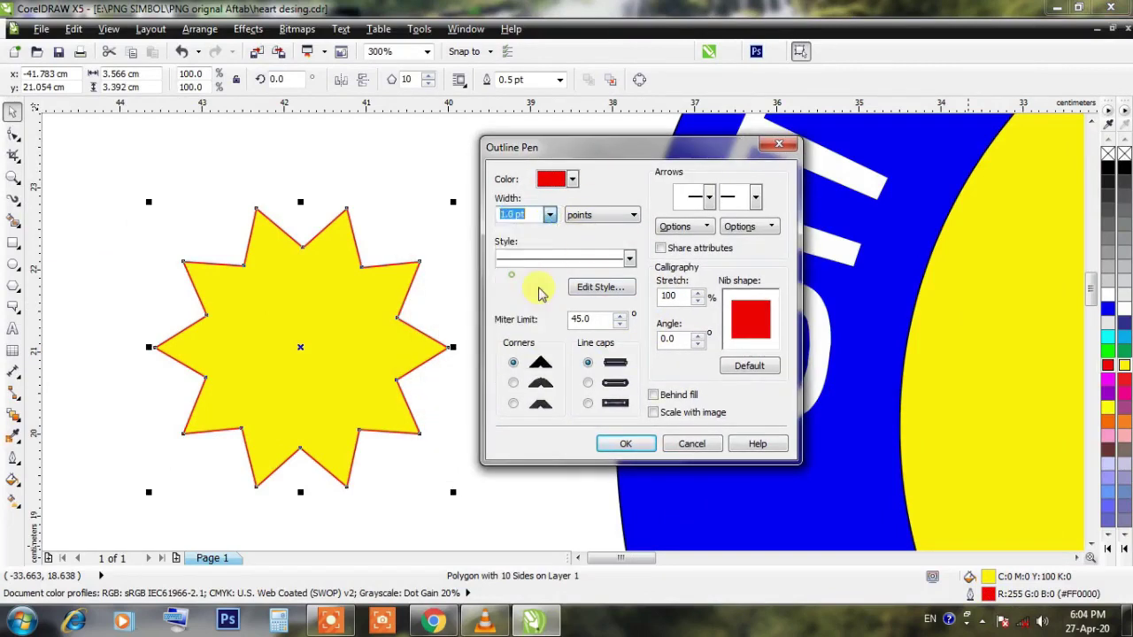
{"action": "left_click", "coordinate": [626, 444]}
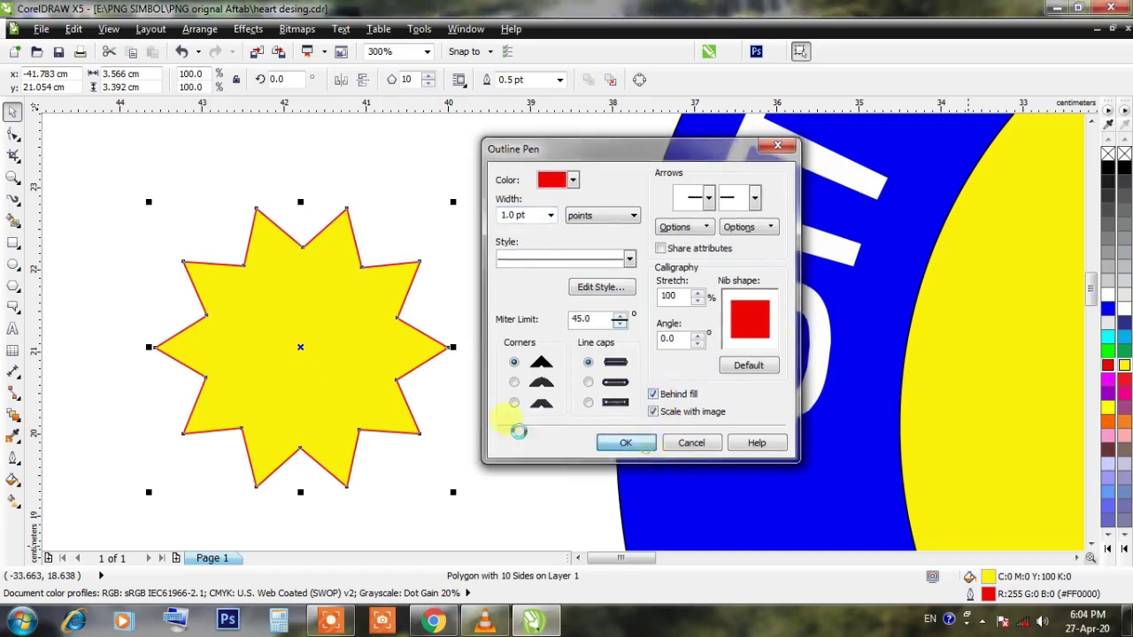
Step: Place the star in the blue ring's left gap between the text arcs and scale it to 47.4%, about 1.69 cm wide
{"action": "scroll", "coordinate": [72, 229], "scroll_direction": "down", "scroll_amount": 1}
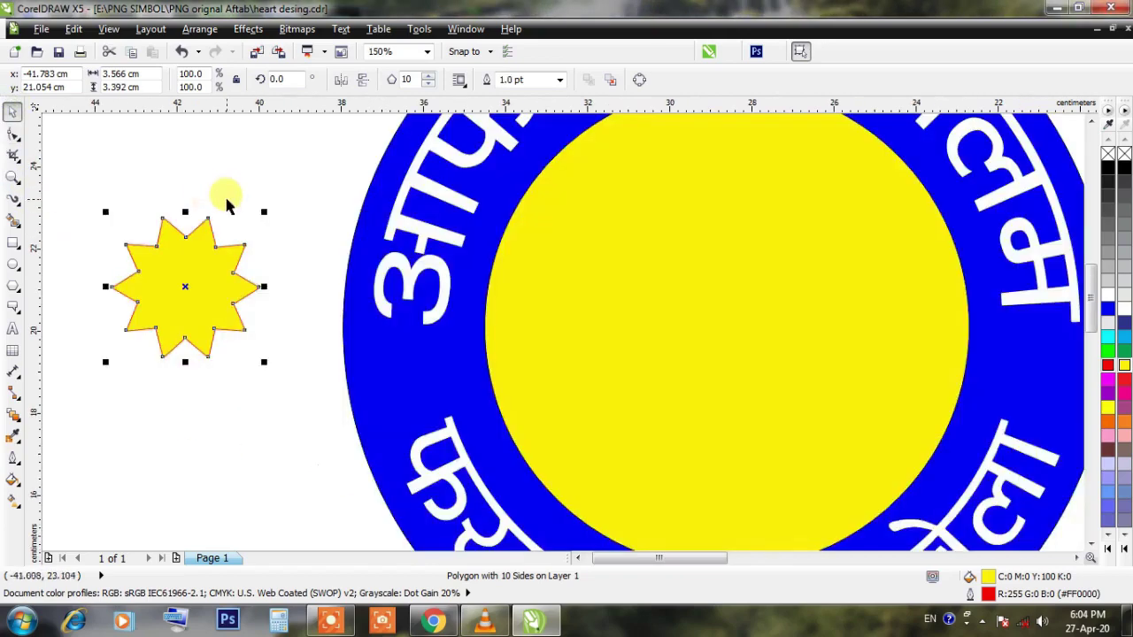
{"action": "left_click_drag", "start_coordinate": [180, 279], "coordinate": [417, 375]}
{"action": "scroll", "coordinate": [503, 355], "scroll_direction": "up", "scroll_amount": 1}
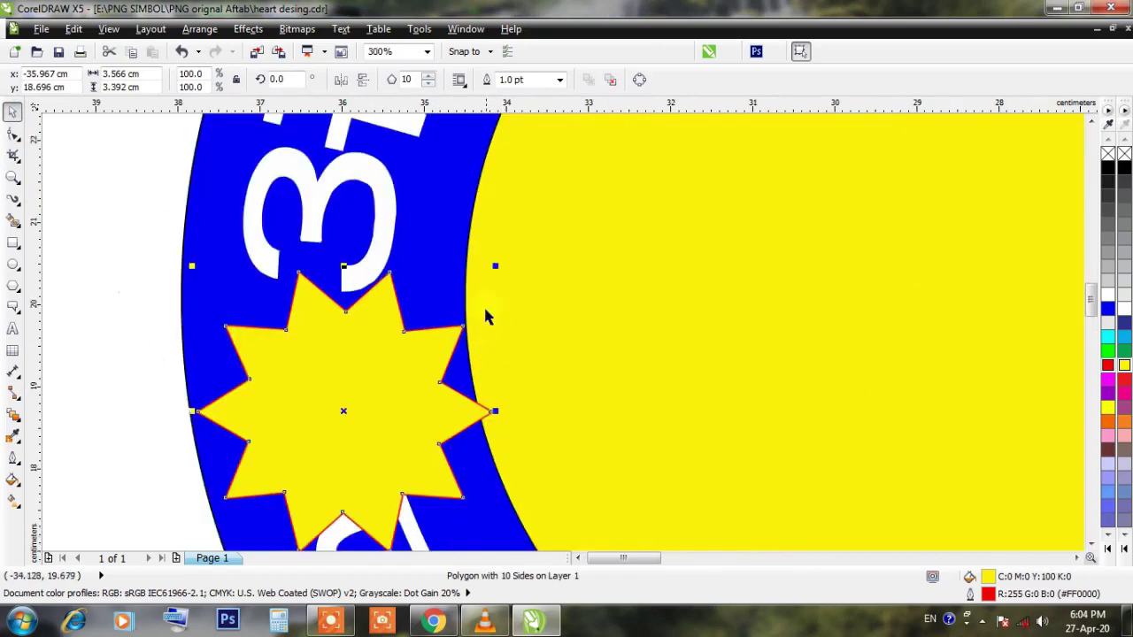
{"action": "left_click_drag", "start_coordinate": [495, 270], "coordinate": [415, 342]}
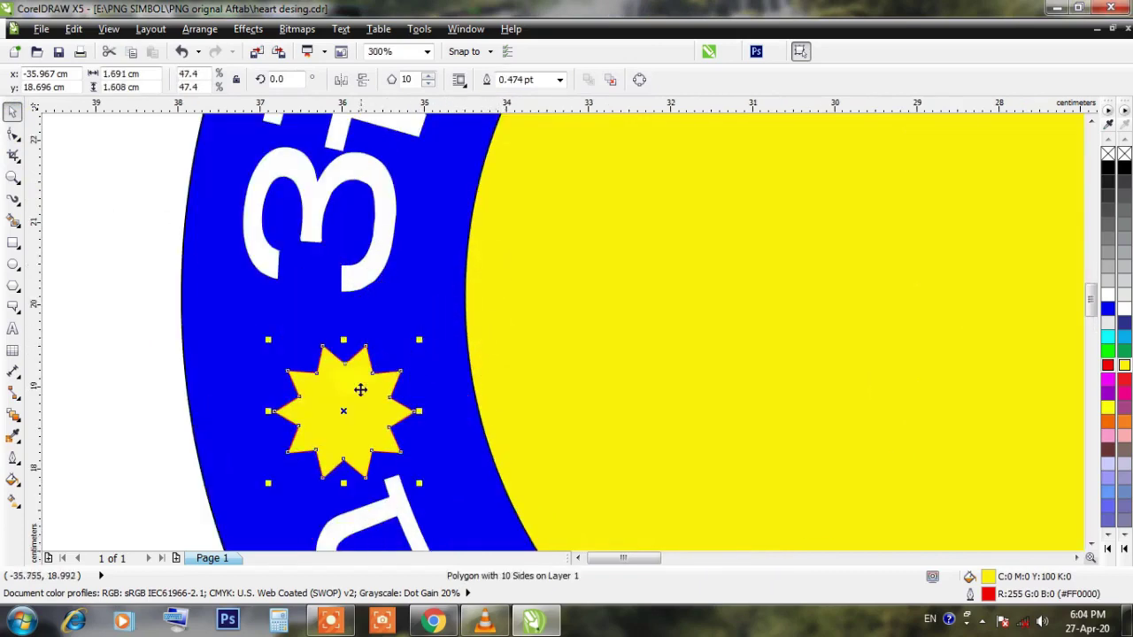
{"action": "left_click_drag", "start_coordinate": [359, 389], "coordinate": [293, 384]}
{"action": "scroll", "coordinate": [297, 380], "scroll_direction": "down", "scroll_amount": 1}
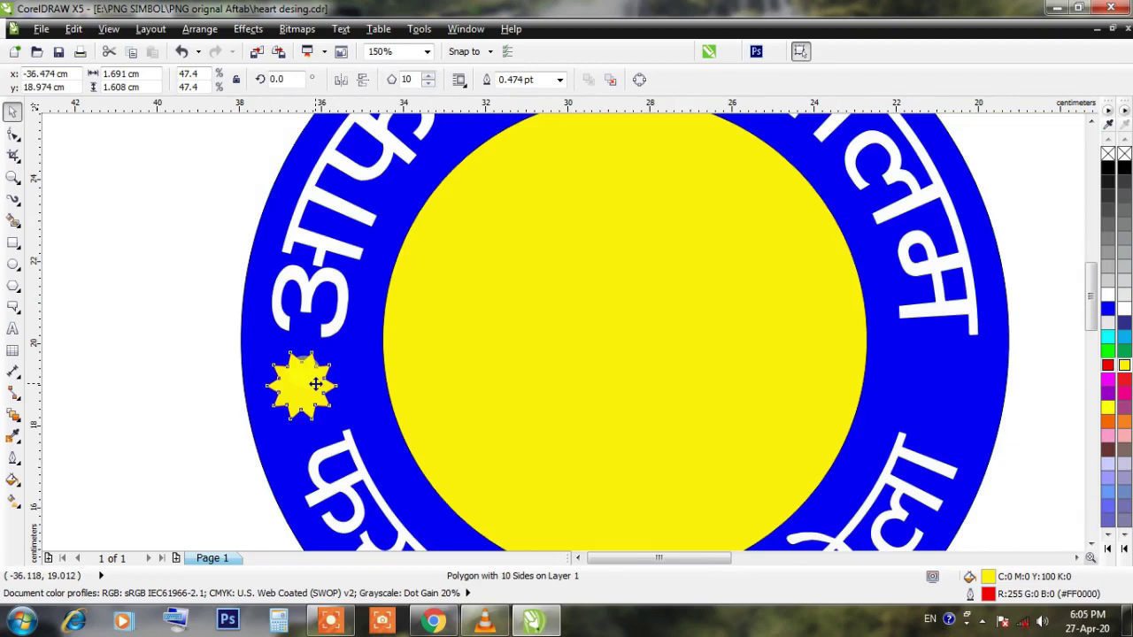
Step: Place a copy of the small star in the opposite gap on the right side of the blue ring and clear the selection
{"action": "left_click_drag", "start_coordinate": [316, 383], "coordinate": [953, 396]}
{"action": "scroll", "coordinate": [640, 366], "scroll_direction": "down", "scroll_amount": 4}
{"action": "left_click", "coordinate": [841, 310]}
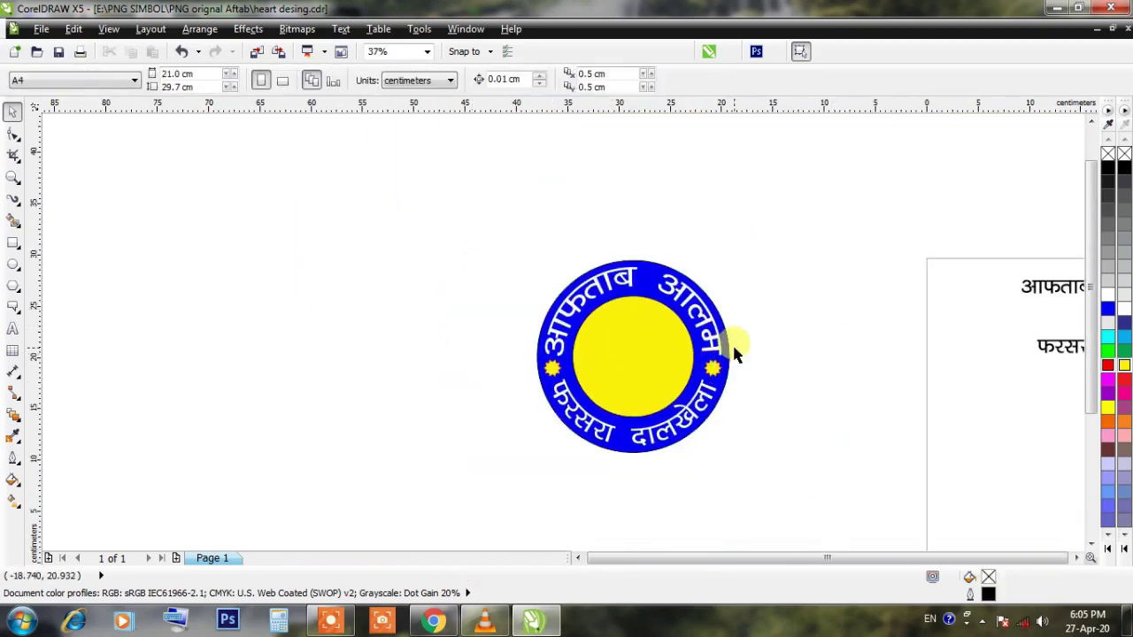
{"action": "scroll", "coordinate": [733, 343], "scroll_direction": "up", "scroll_amount": 2}
{"action": "scroll", "coordinate": [588, 212], "scroll_direction": "down", "scroll_amount": 2}
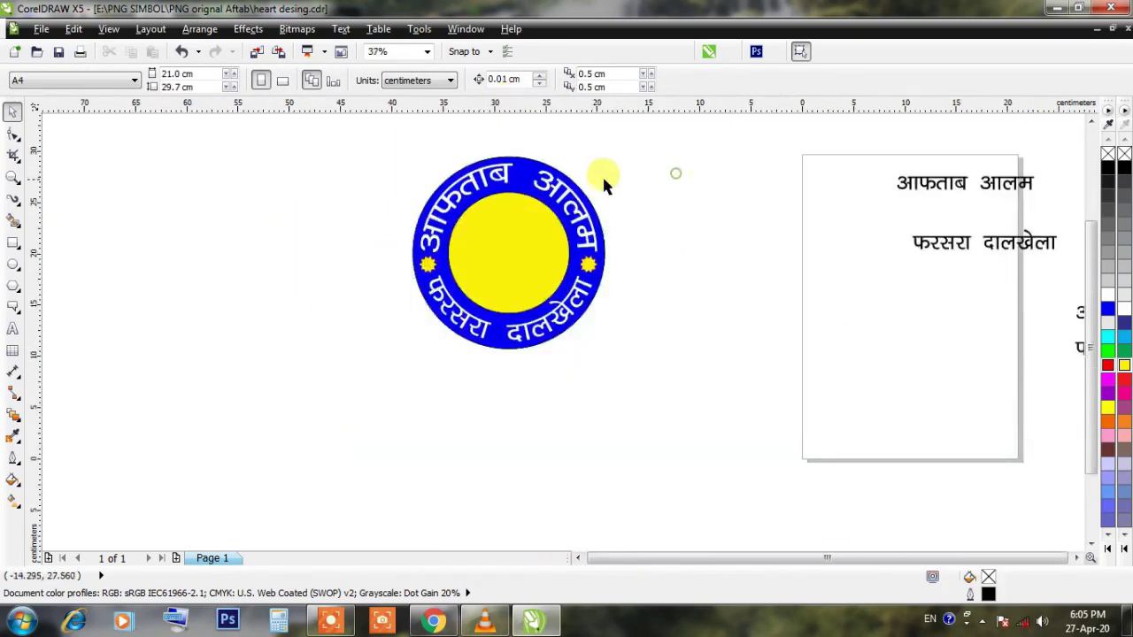
Step: Add the artistic text KGN and GRAPHICS on two lines in the empty area beside the emblem
{"action": "scroll", "coordinate": [625, 188], "scroll_direction": "up", "scroll_amount": 2}
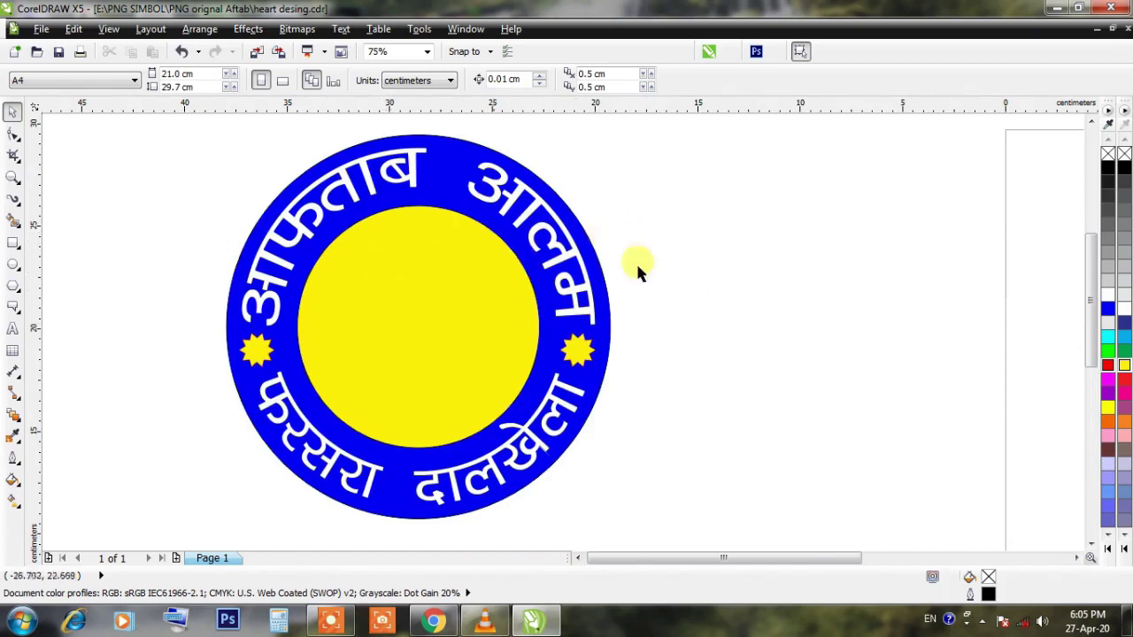
{"action": "left_click", "coordinate": [12, 328]}
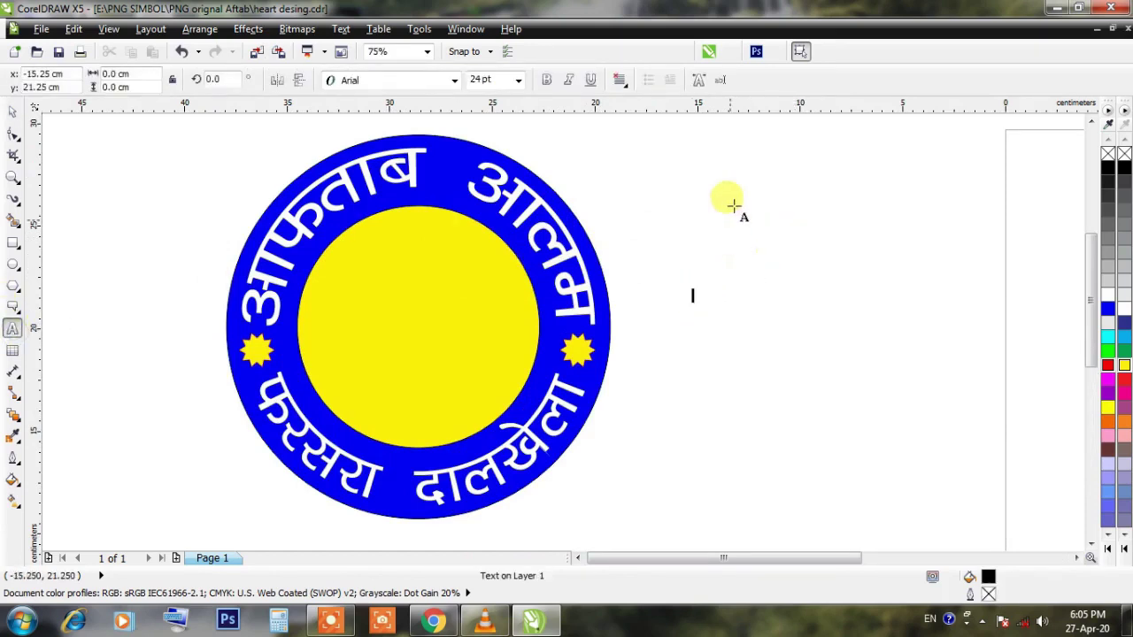
{"action": "type", "text": "KGN"}
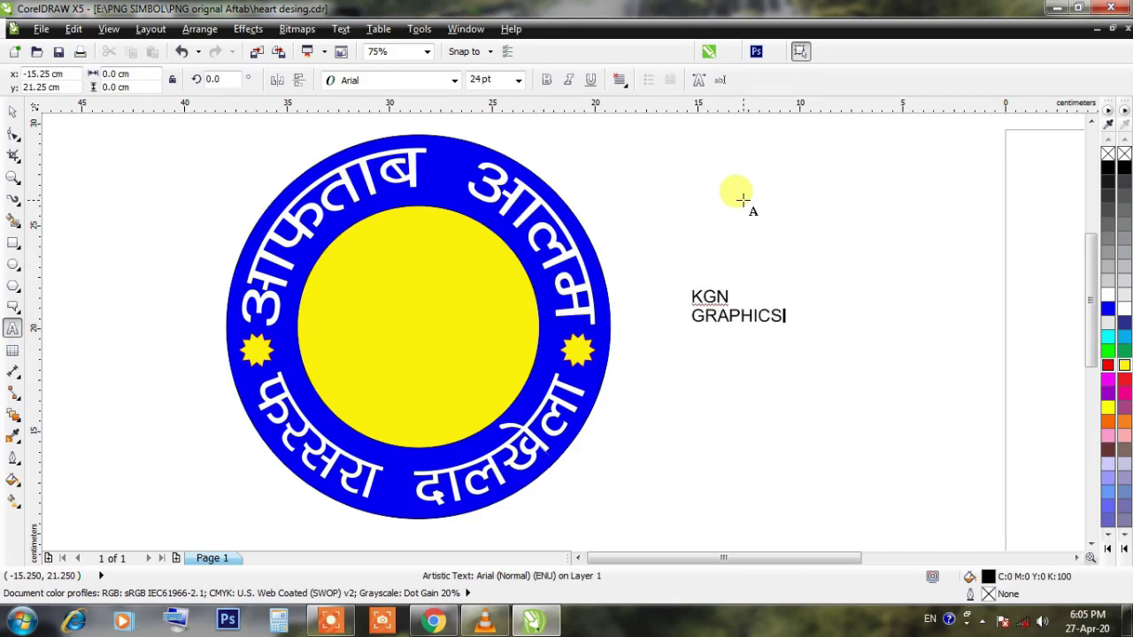
{"action": "key", "text": "Escape"}
{"action": "scroll", "coordinate": [759, 304], "scroll_direction": "up", "scroll_amount": 2}
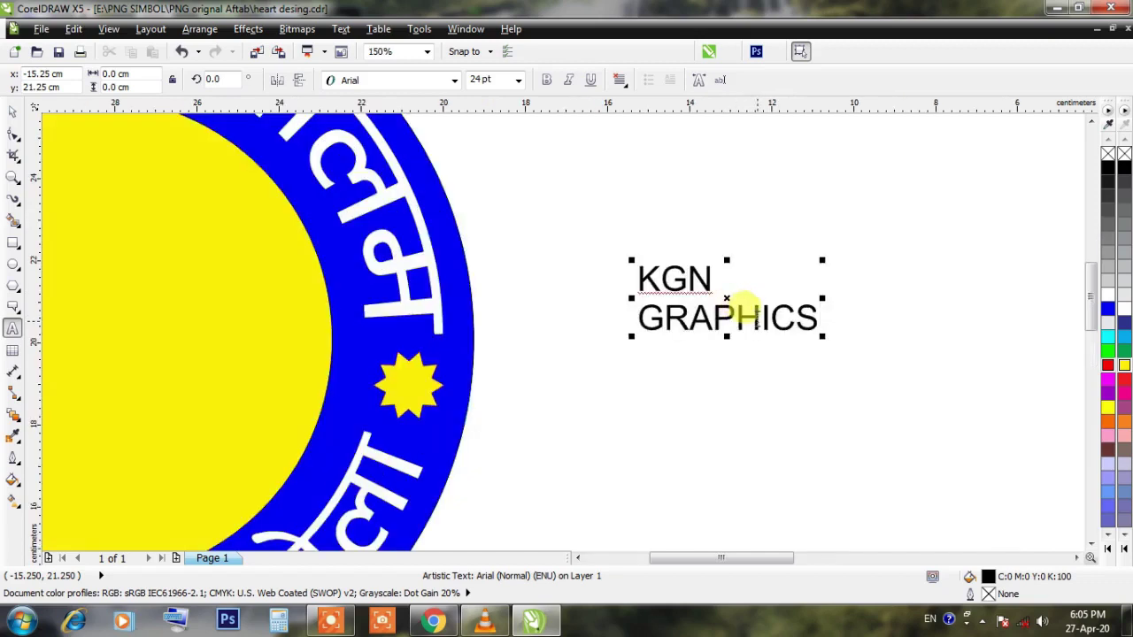
{"action": "left_click", "coordinate": [744, 310]}
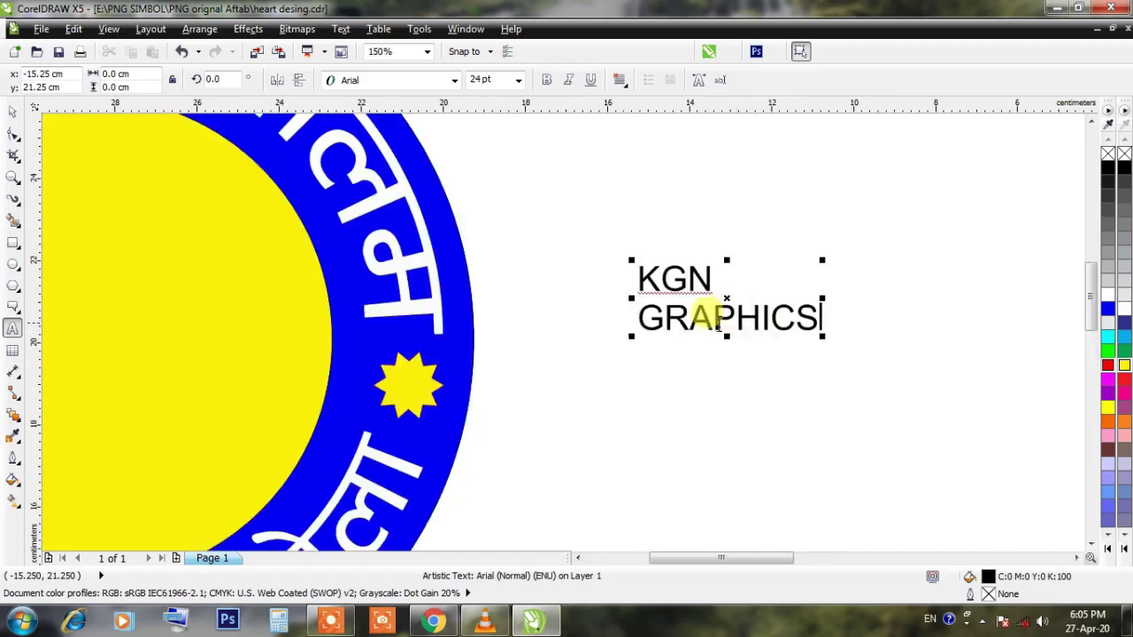
{"action": "left_click", "coordinate": [15, 114]}
{"action": "left_click", "coordinate": [610, 288]}
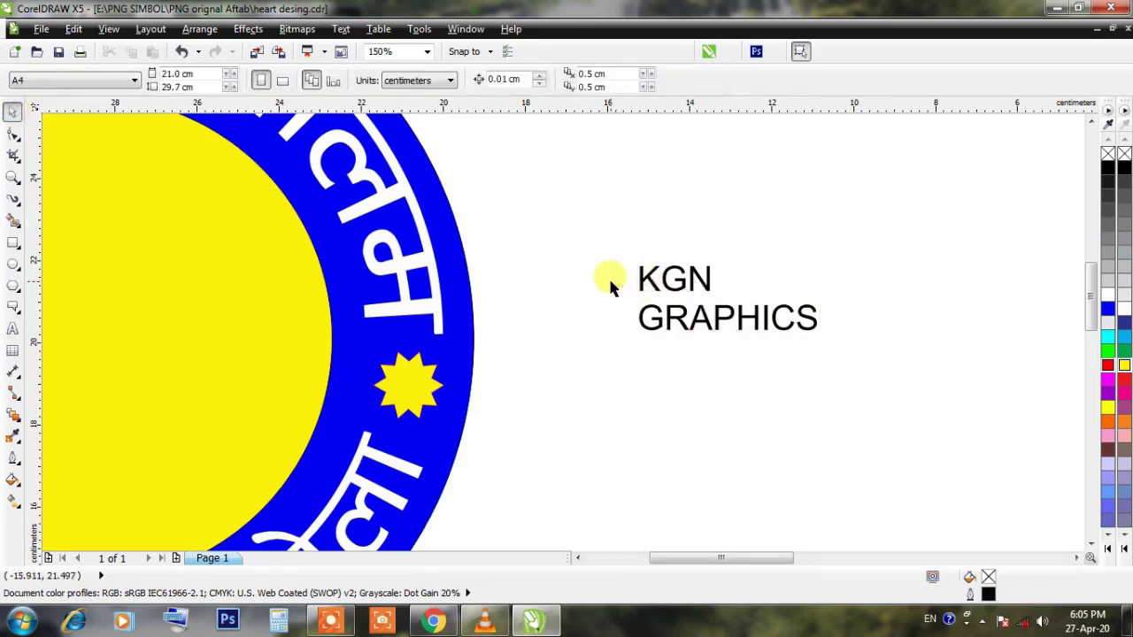
Step: Break the two-line text apart so KGN and GRAPHICS are separate text objects
{"action": "left_click_drag", "start_coordinate": [587, 227], "coordinate": [833, 398]}
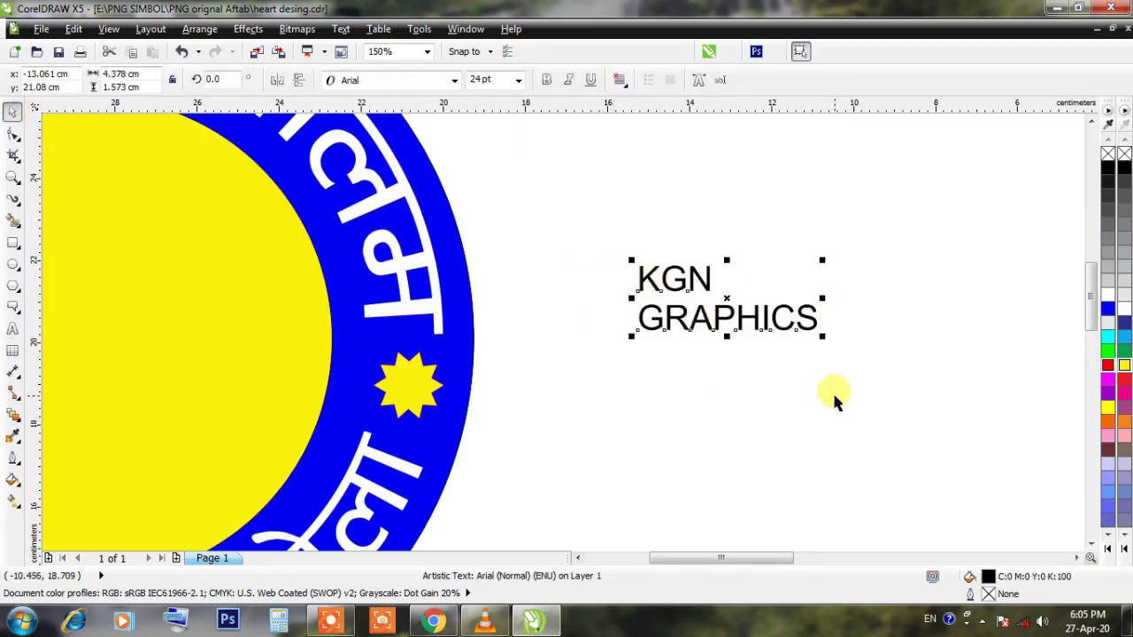
{"action": "key", "text": "F10"}
{"action": "left_click", "coordinate": [835, 399]}
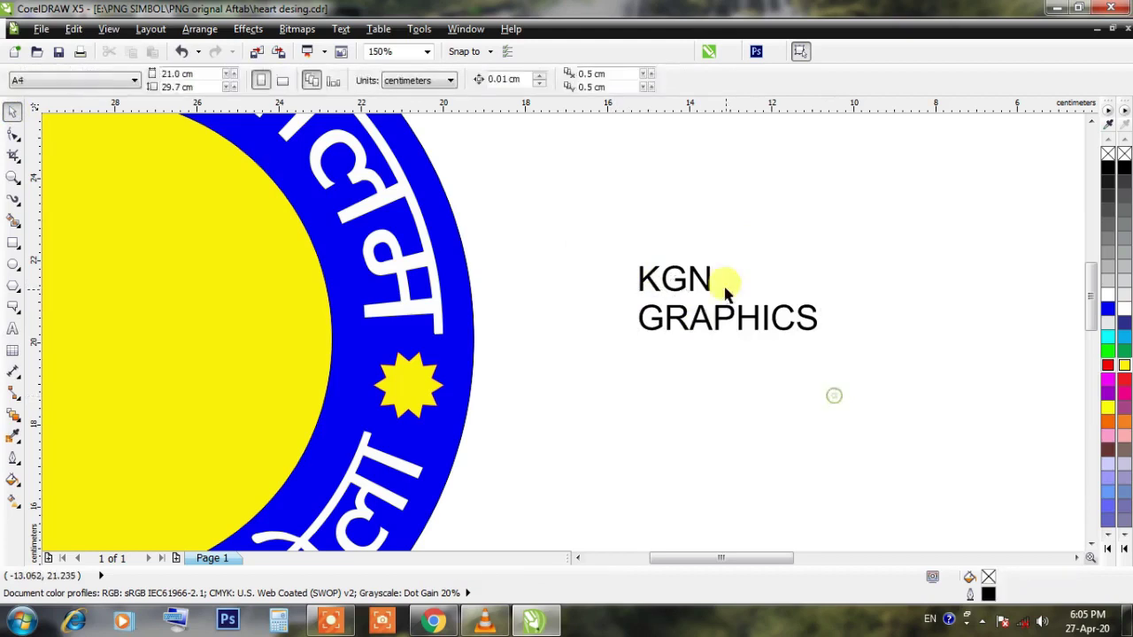
Step: Try moving KGN by hand toward the middle above GRAPHICS, and undo the move
{"action": "left_click", "coordinate": [726, 268]}
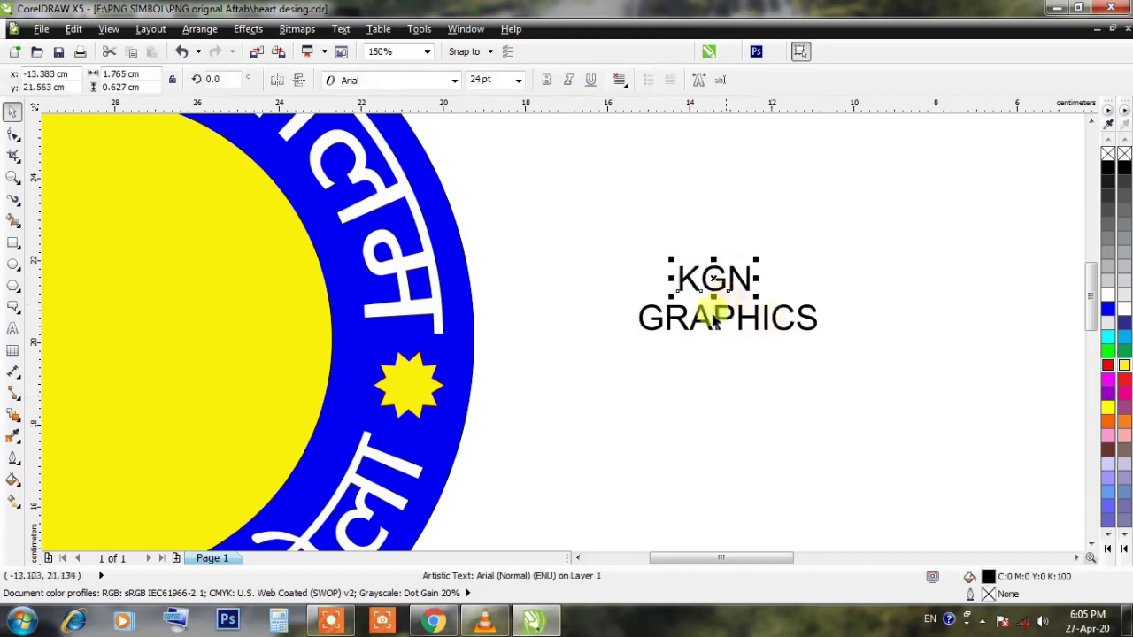
{"action": "key", "text": "ctrl+l"}
{"action": "left_click", "coordinate": [694, 361]}
Step: Align GRAPHICS and KGN to each other on their vertical centers, using KGN as the reference
{"action": "left_click", "coordinate": [698, 321]}
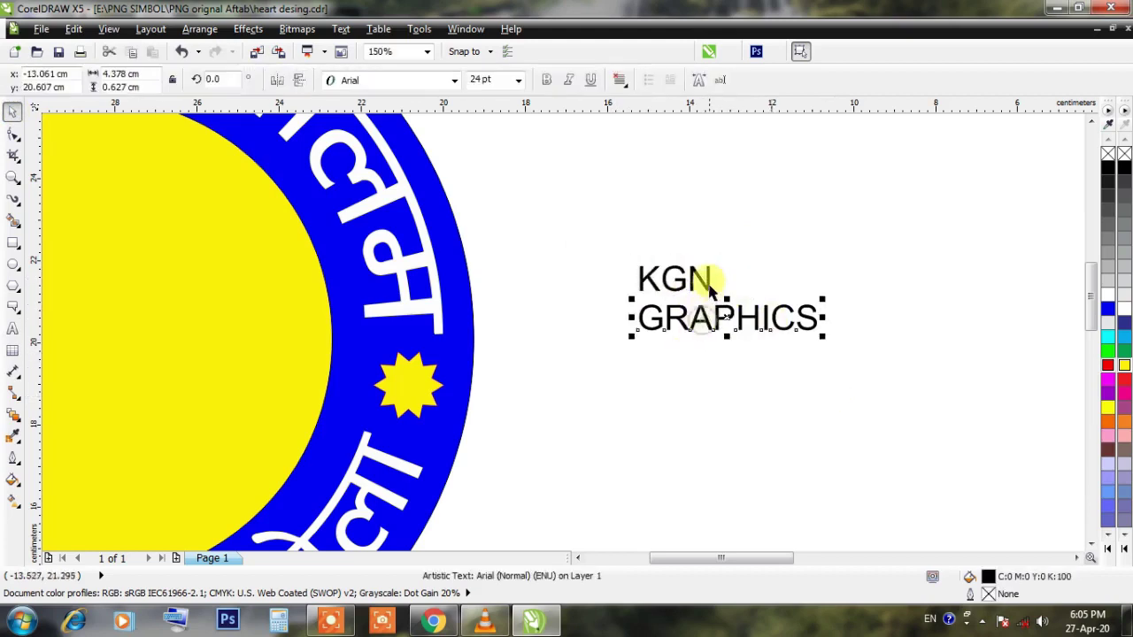
{"action": "left_click", "coordinate": [708, 282], "text": "shift"}
{"action": "key", "text": "c"}
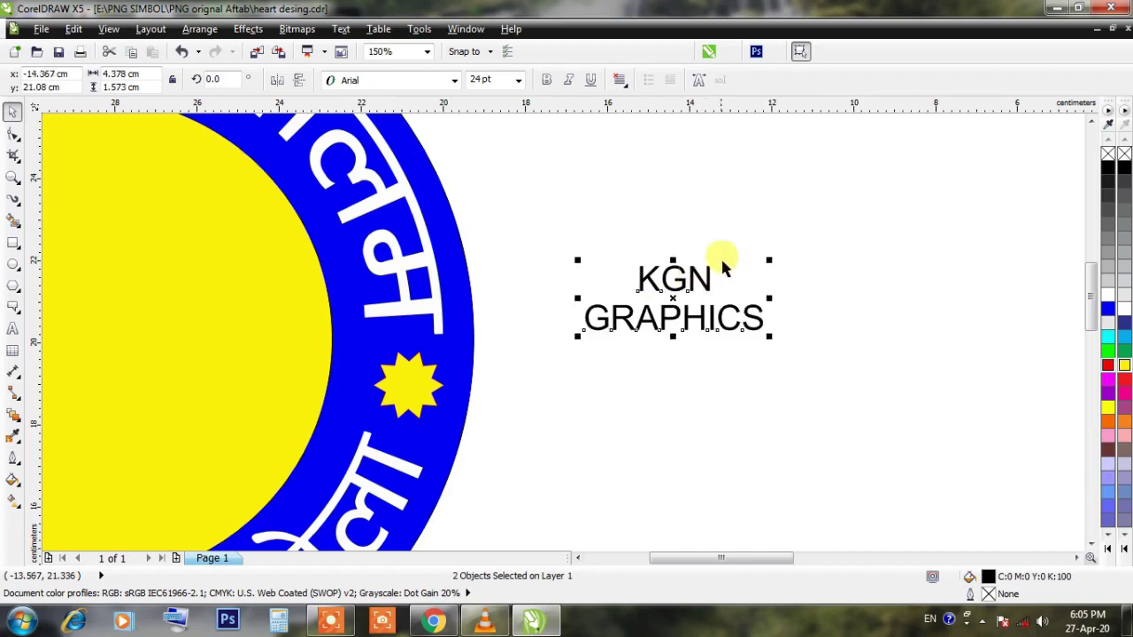
Step: Make both the KGN and GRAPHICS text lines bold
{"action": "left_click", "coordinate": [536, 265]}
{"action": "left_click_drag", "start_coordinate": [508, 225], "coordinate": [880, 358]}
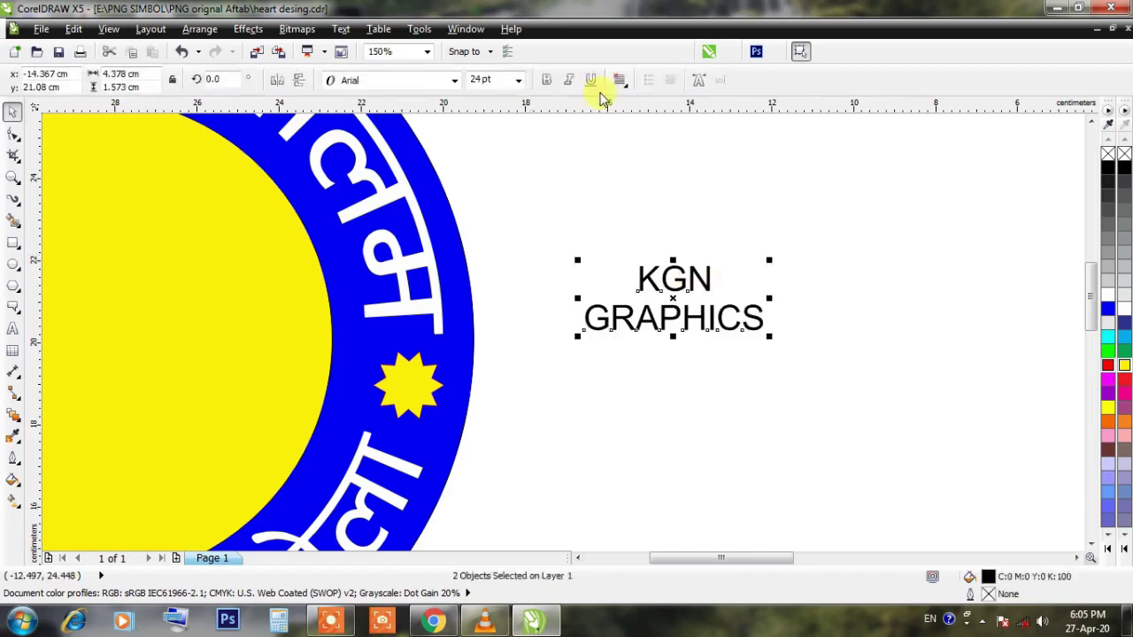
{"action": "left_click", "coordinate": [546, 79]}
Step: Enlarge the two text lines together to about 10.8 cm wide and place them in the middle of the yellow circle
{"action": "scroll", "coordinate": [657, 190], "scroll_direction": "down", "scroll_amount": 2}
{"action": "left_click_drag", "start_coordinate": [748, 229], "coordinate": [856, 202]}
{"action": "left_click_drag", "start_coordinate": [699, 223], "coordinate": [407, 243]}
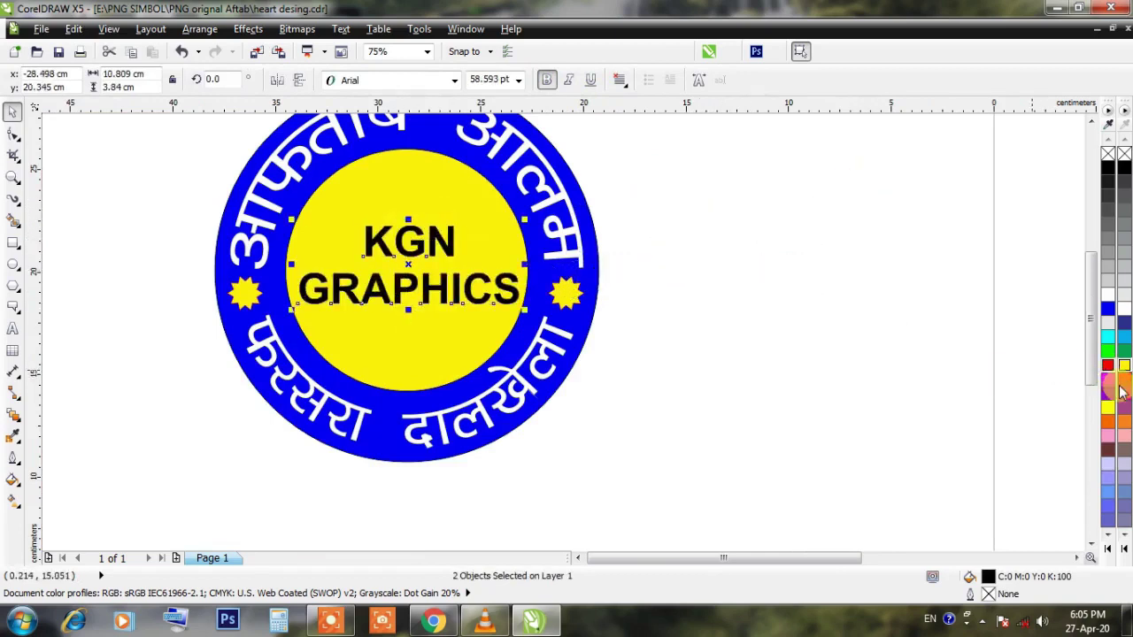
Step: Fill the KGN GRAPHICS text with red, give it a blue outline, and clear the selection
{"action": "left_click", "coordinate": [1122, 390]}
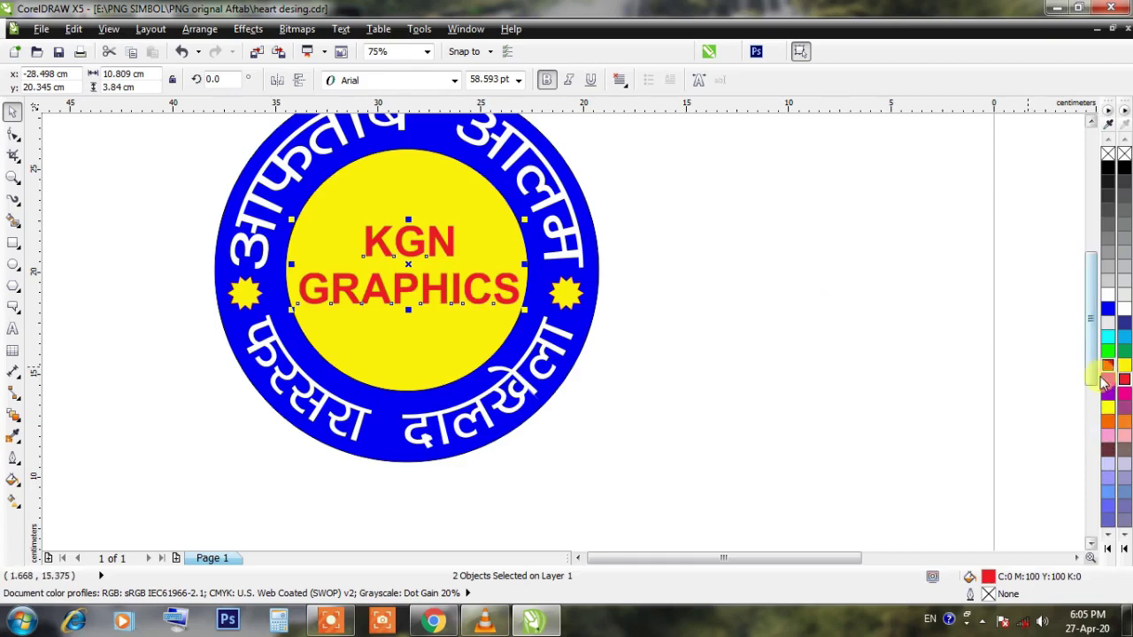
{"action": "right_click", "coordinate": [1119, 317]}
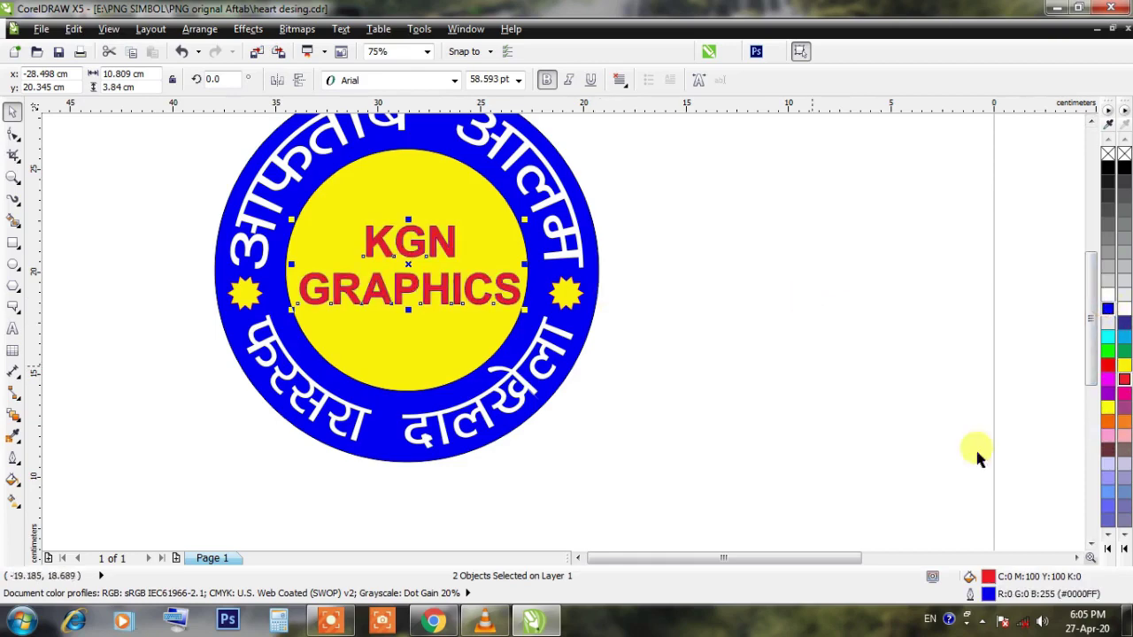
{"action": "left_click", "coordinate": [890, 452]}
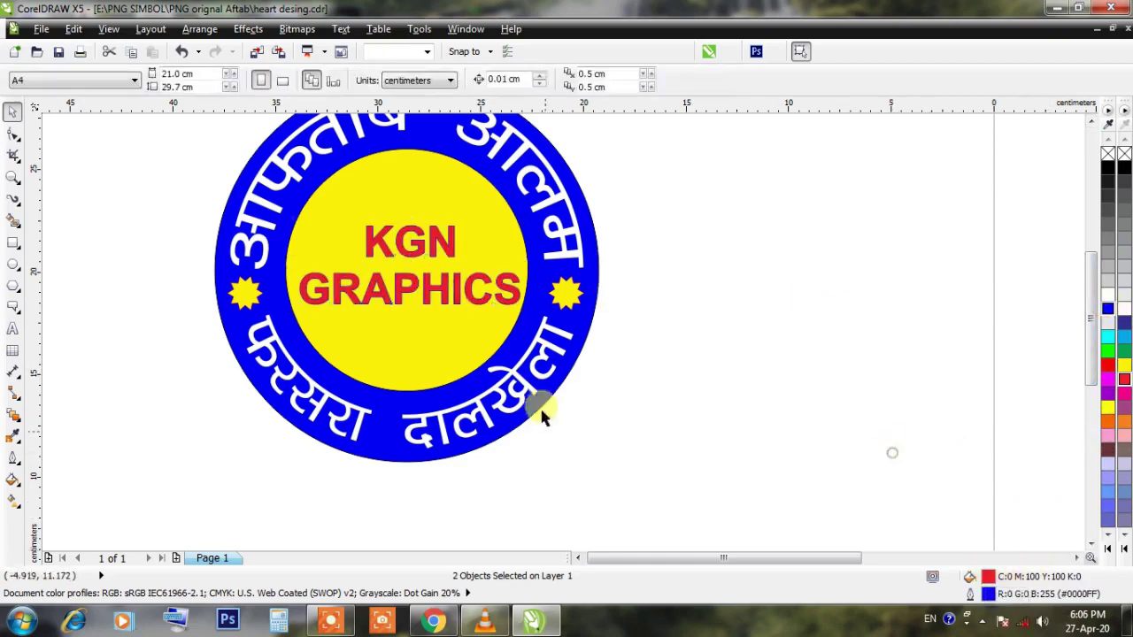
Step: Examine the emblem's text arcs, stars and center lettering both up close and as a whole
{"action": "scroll", "coordinate": [470, 240], "scroll_direction": "up", "scroll_amount": 2}
{"action": "scroll", "coordinate": [464, 239], "scroll_direction": "up", "scroll_amount": 2}
{"action": "scroll", "coordinate": [466, 241], "scroll_direction": "down", "scroll_amount": 5}
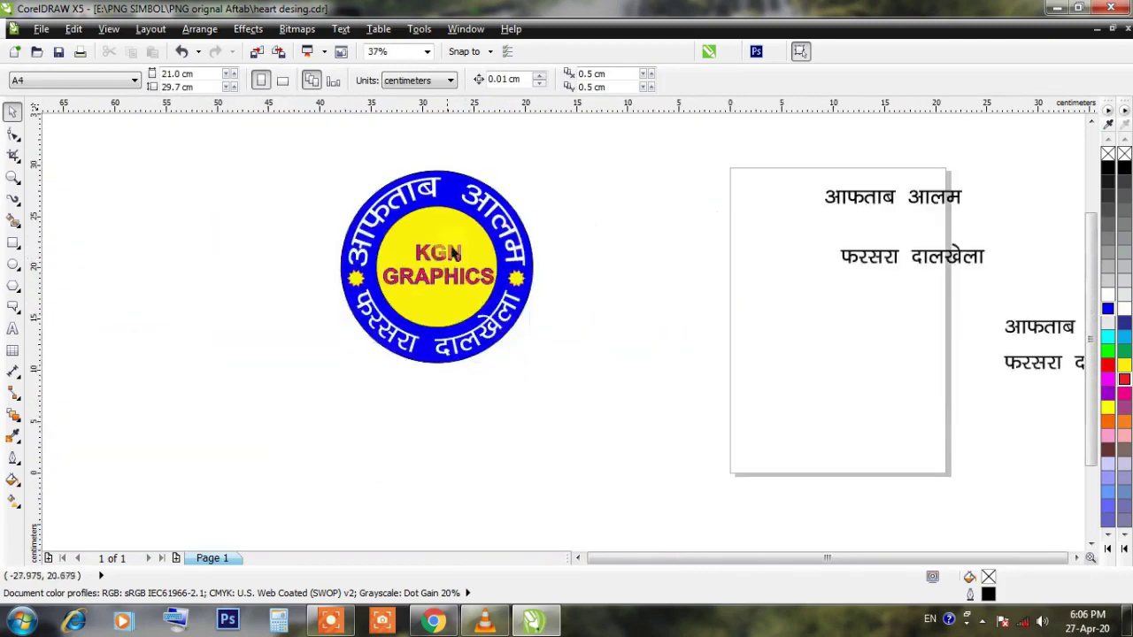
{"action": "scroll", "coordinate": [447, 206], "scroll_direction": "up", "scroll_amount": 1}
{"action": "scroll", "coordinate": [372, 234], "scroll_direction": "down", "scroll_amount": 1}
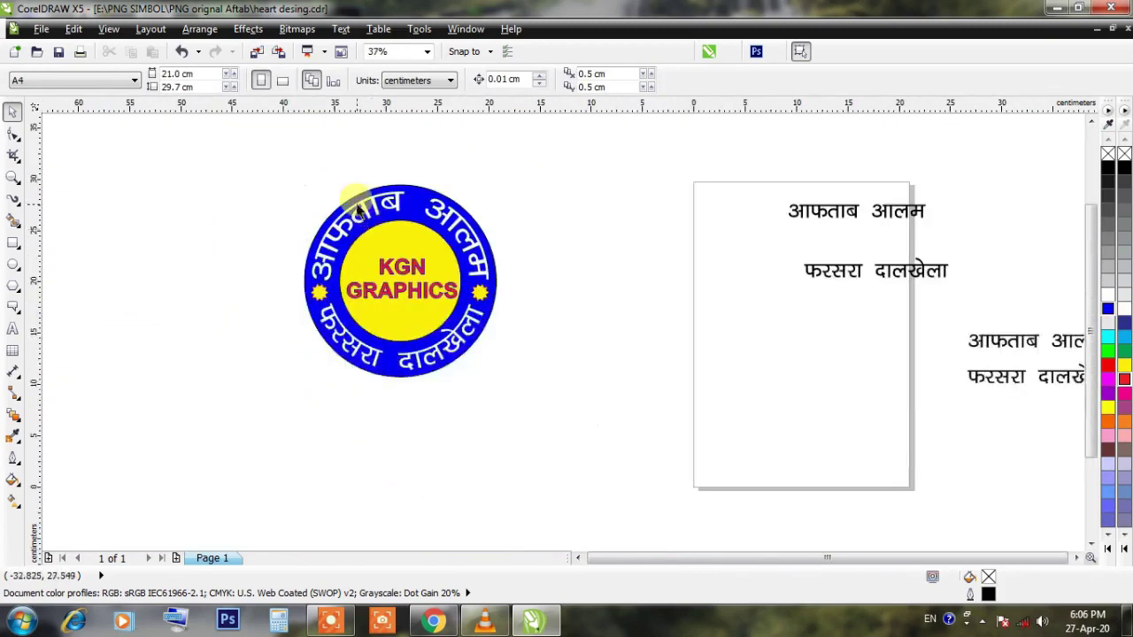
{"action": "scroll", "coordinate": [389, 216], "scroll_direction": "up", "scroll_amount": 1}
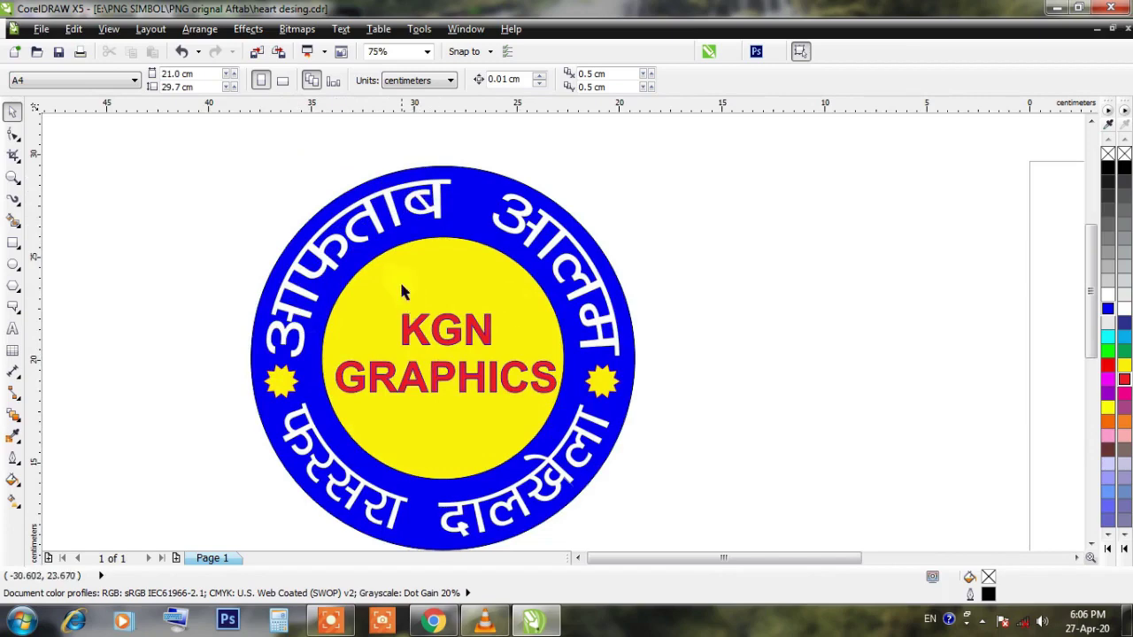
{"action": "scroll", "coordinate": [399, 279], "scroll_direction": "down", "scroll_amount": 3}
{"action": "scroll", "coordinate": [404, 305], "scroll_direction": "up", "scroll_amount": 5}
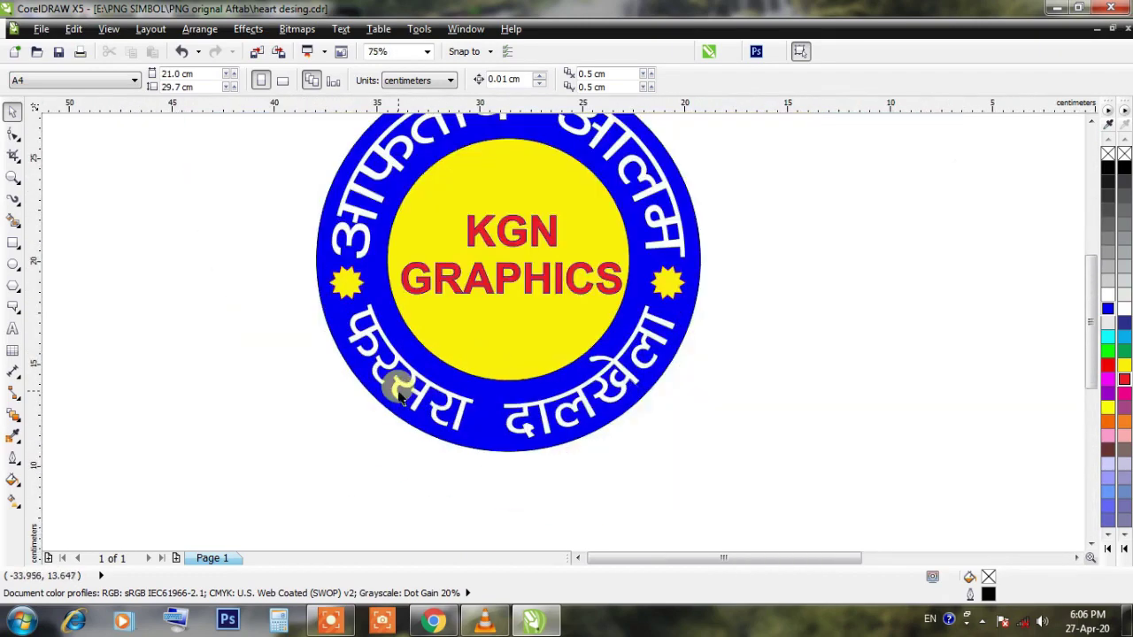
{"action": "scroll", "coordinate": [399, 390], "scroll_direction": "down", "scroll_amount": 2}
{"action": "scroll", "coordinate": [498, 305], "scroll_direction": "down", "scroll_amount": 2}
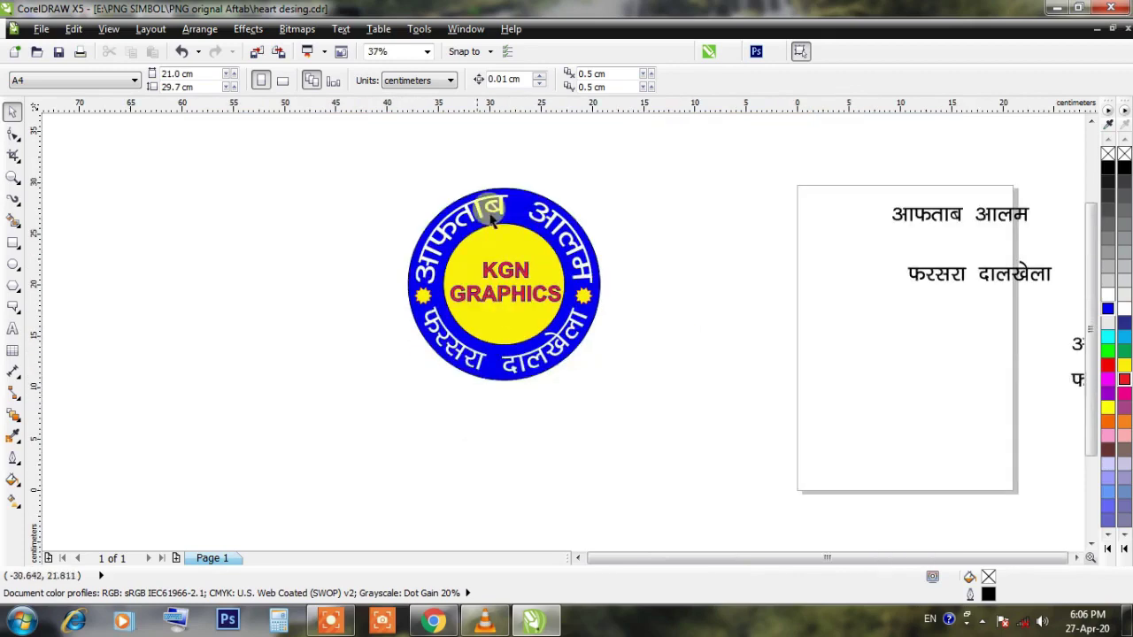
Step: Group all the emblem's circles, text and stars into one object and clear the selection
{"action": "left_click_drag", "start_coordinate": [398, 177], "coordinate": [695, 469]}
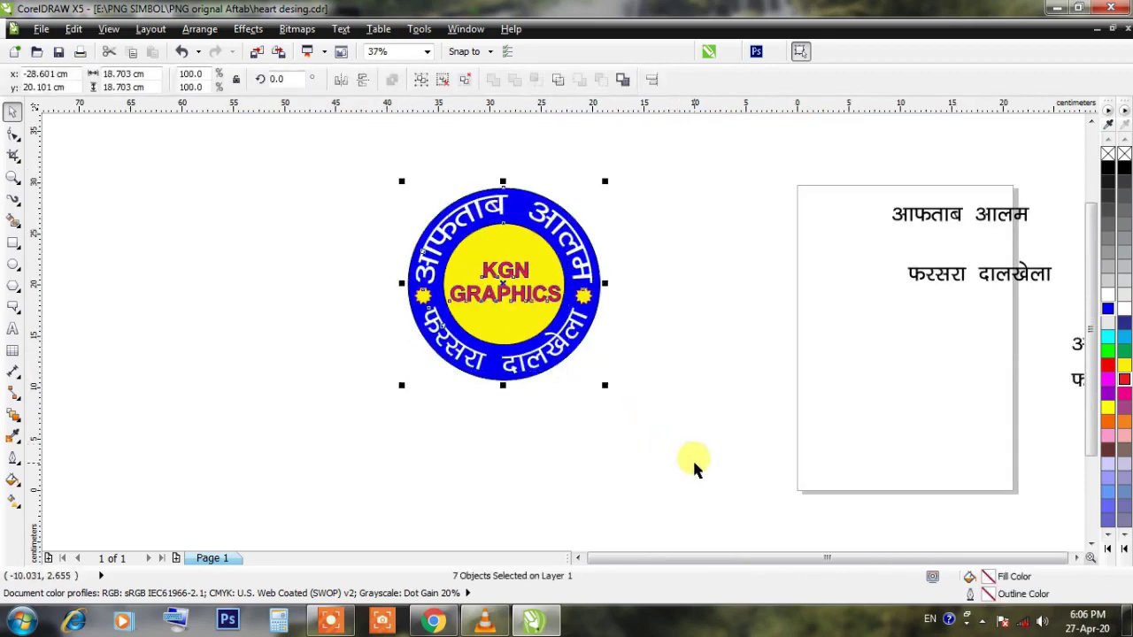
{"action": "key", "text": "ctrl+g"}
{"action": "left_click", "coordinate": [685, 423]}
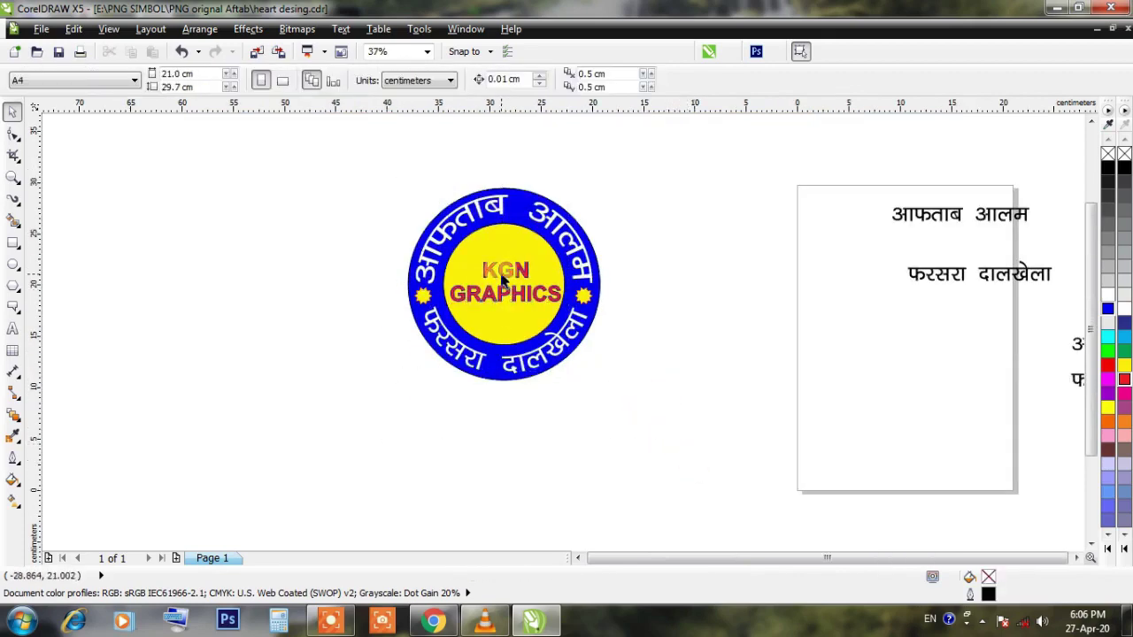
Step: Move the grouped emblem toward the page, centering it at about x -12.15 cm, y 17.35 cm, just beside the page's left edge
{"action": "scroll", "coordinate": [513, 283], "scroll_direction": "up", "scroll_amount": 2}
{"action": "scroll", "coordinate": [525, 324], "scroll_direction": "down", "scroll_amount": 2}
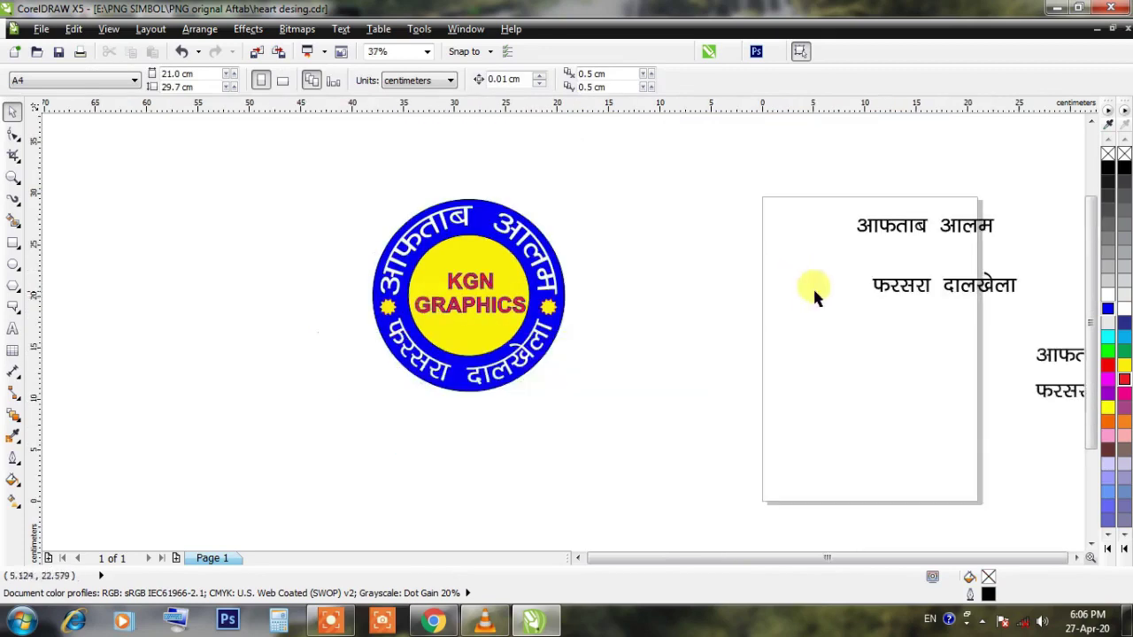
{"action": "scroll", "coordinate": [596, 285], "scroll_direction": "down", "scroll_amount": 1}
{"action": "left_click_drag", "start_coordinate": [581, 294], "coordinate": [666, 307]}
{"action": "scroll", "coordinate": [666, 307], "scroll_direction": "up", "scroll_amount": 1}
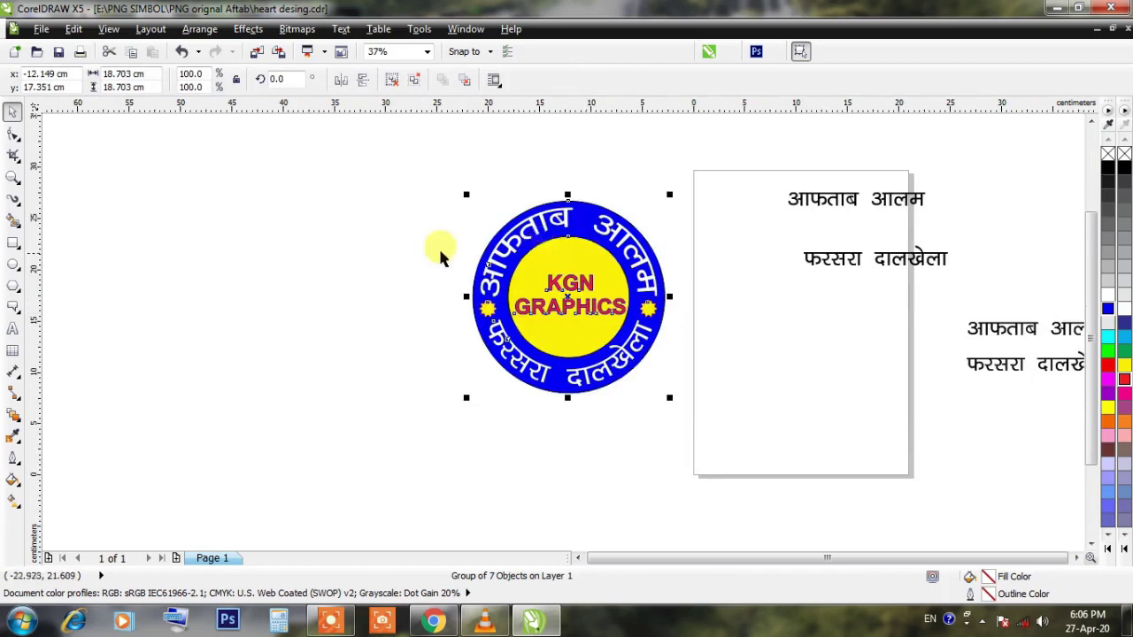
{"action": "scroll", "coordinate": [433, 249], "scroll_direction": "down", "scroll_amount": 1}
{"action": "scroll", "coordinate": [523, 259], "scroll_direction": "up", "scroll_amount": 1}
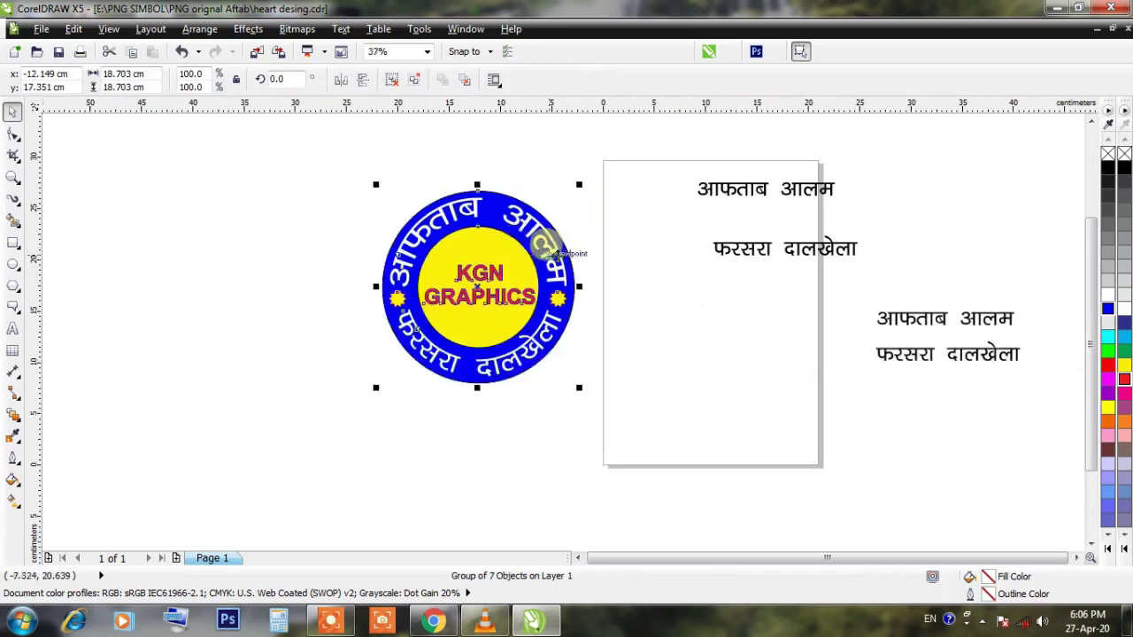